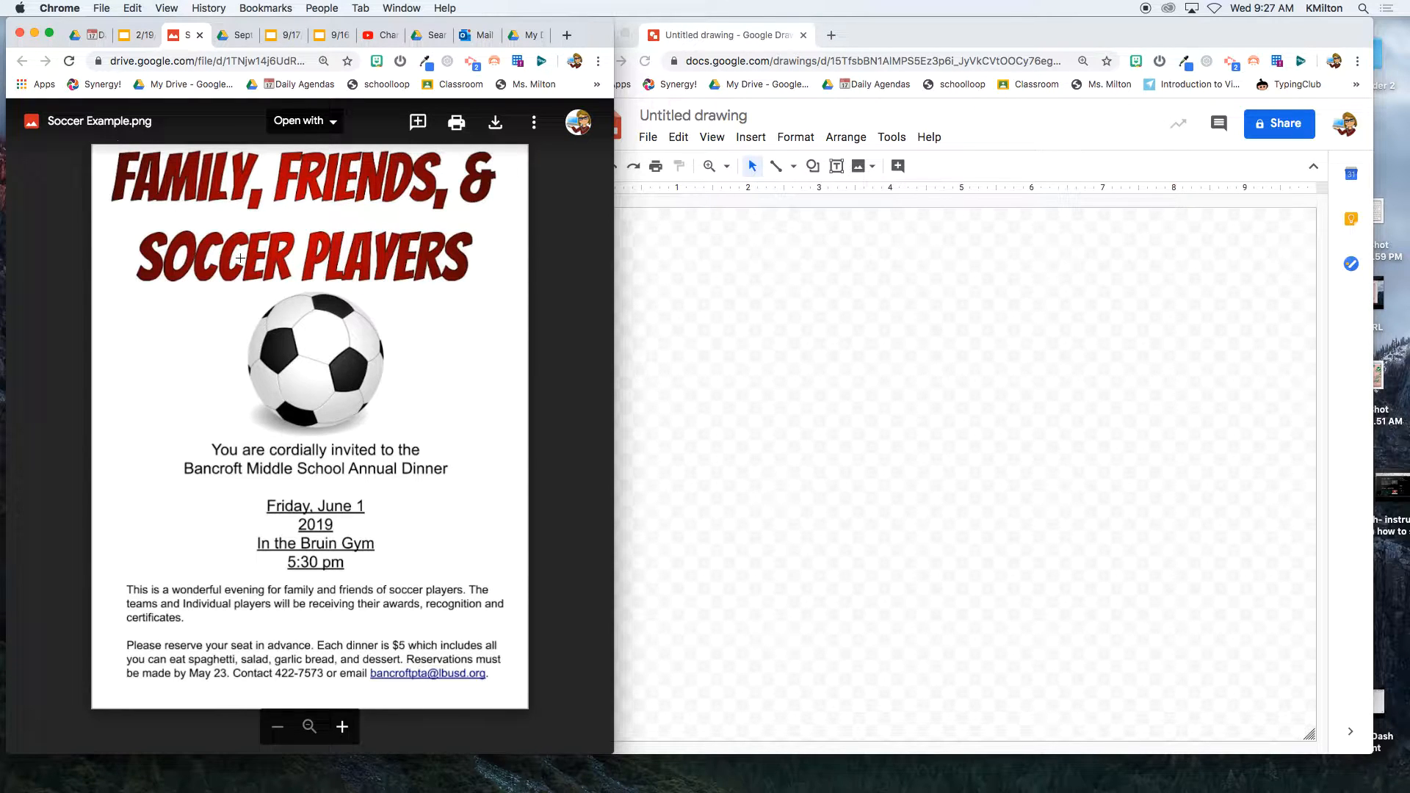
- Place the drawing window beside the example flyer and rename the drawing 'Soccer Flyer'
{"action": "left_click_drag", "start_coordinate": [955, 34], "coordinate": [992, 15]}
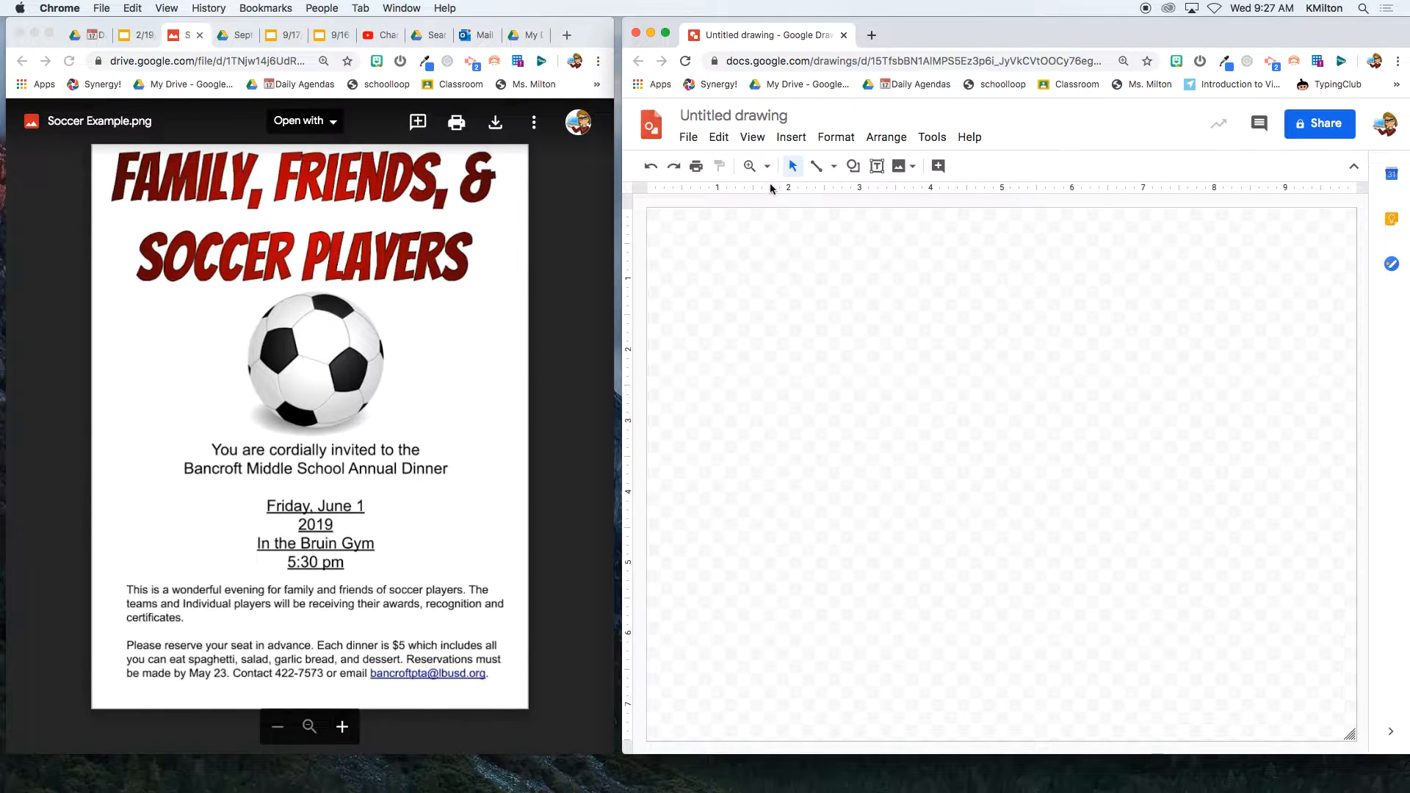
{"action": "left_click", "coordinate": [714, 116]}
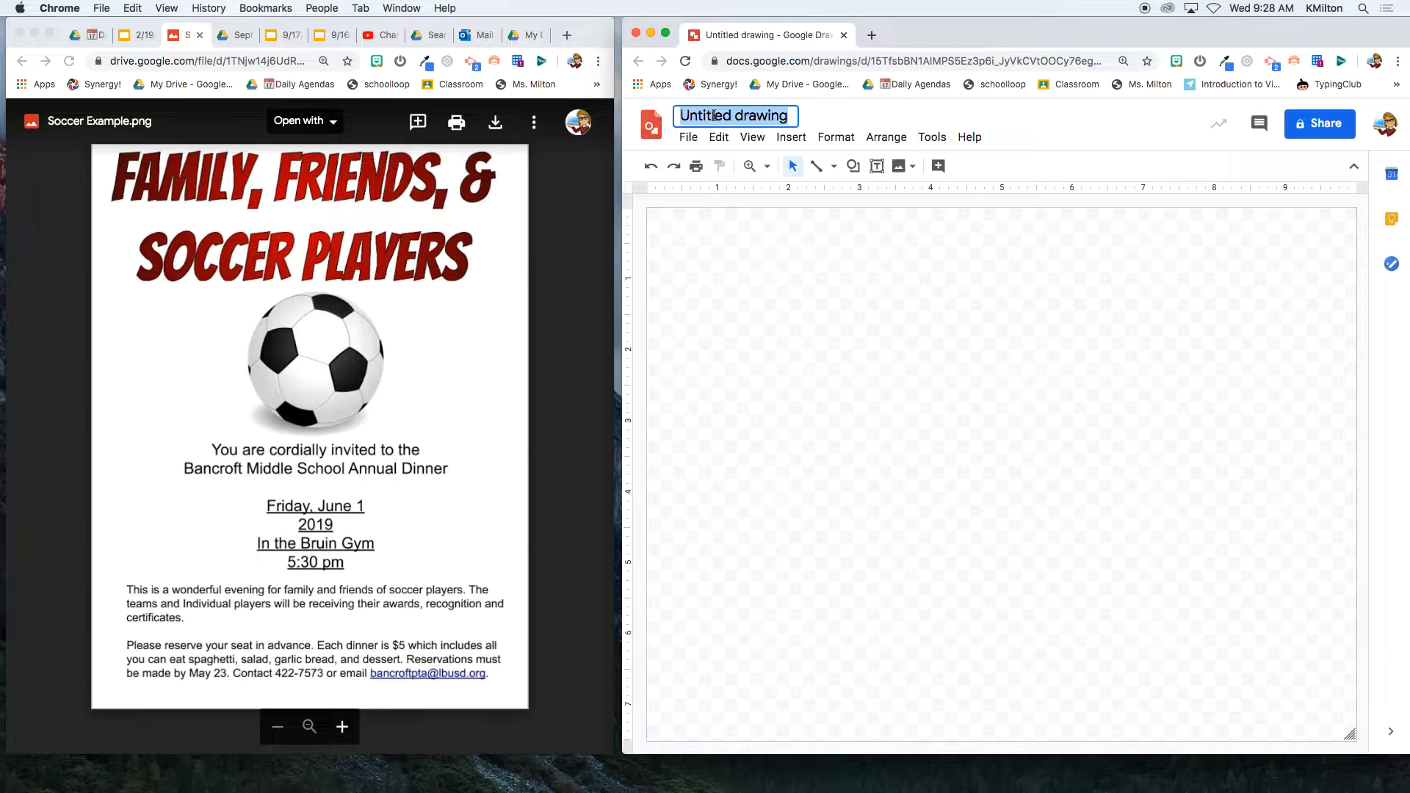
{"action": "type", "text": "Soccer Flyer"}
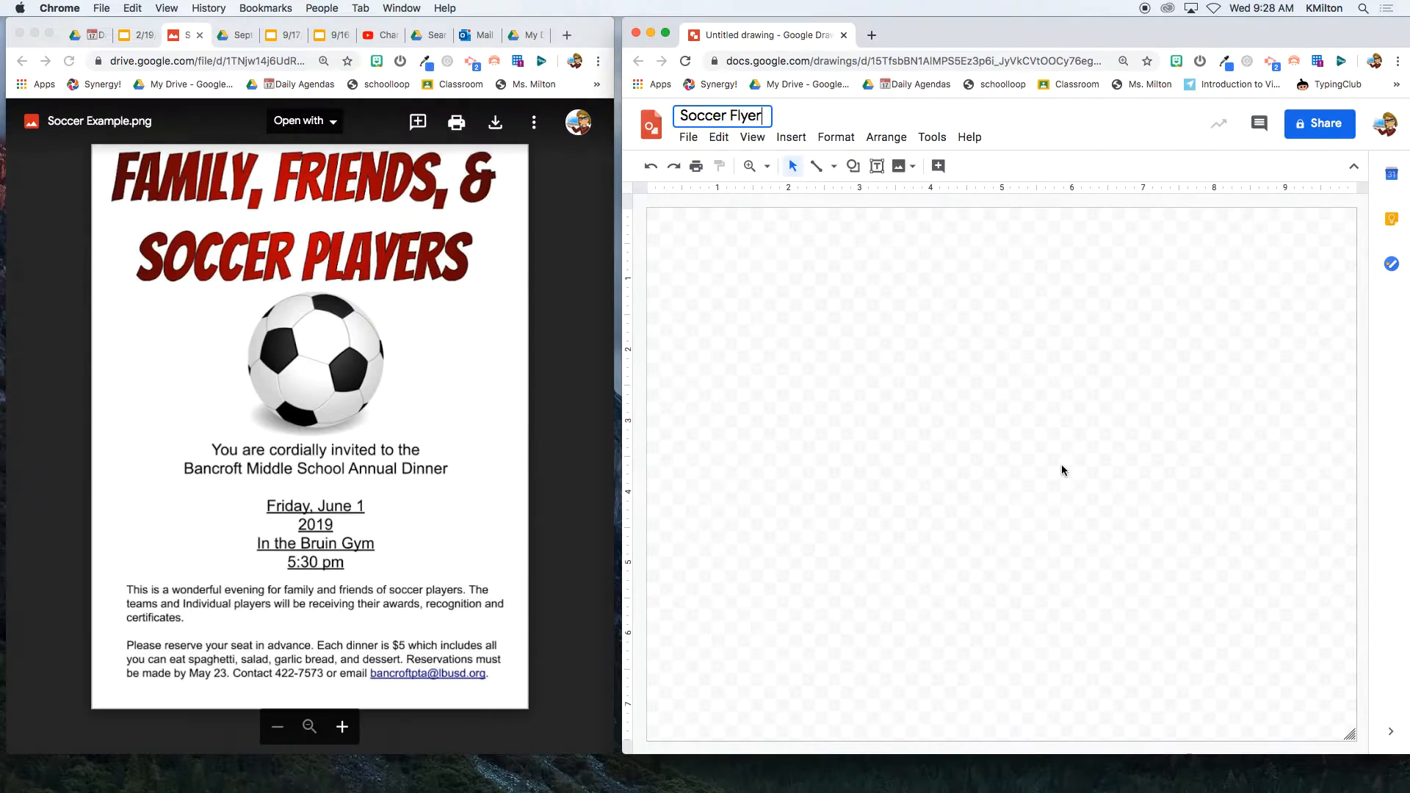
- Set the canvas background to a solid white fill
{"action": "right_click", "coordinate": [897, 414]}
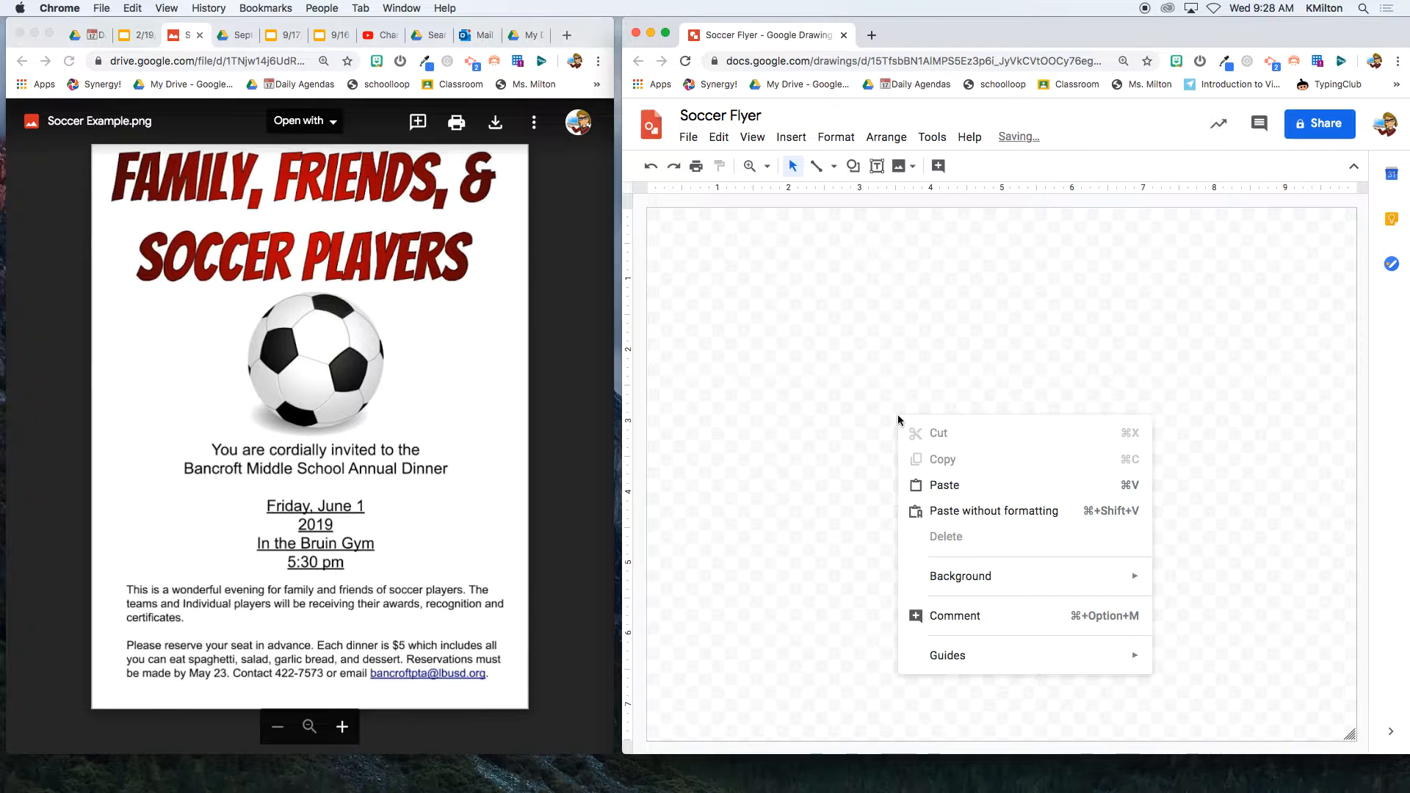
{"action": "mouse_move", "coordinate": [963, 577]}
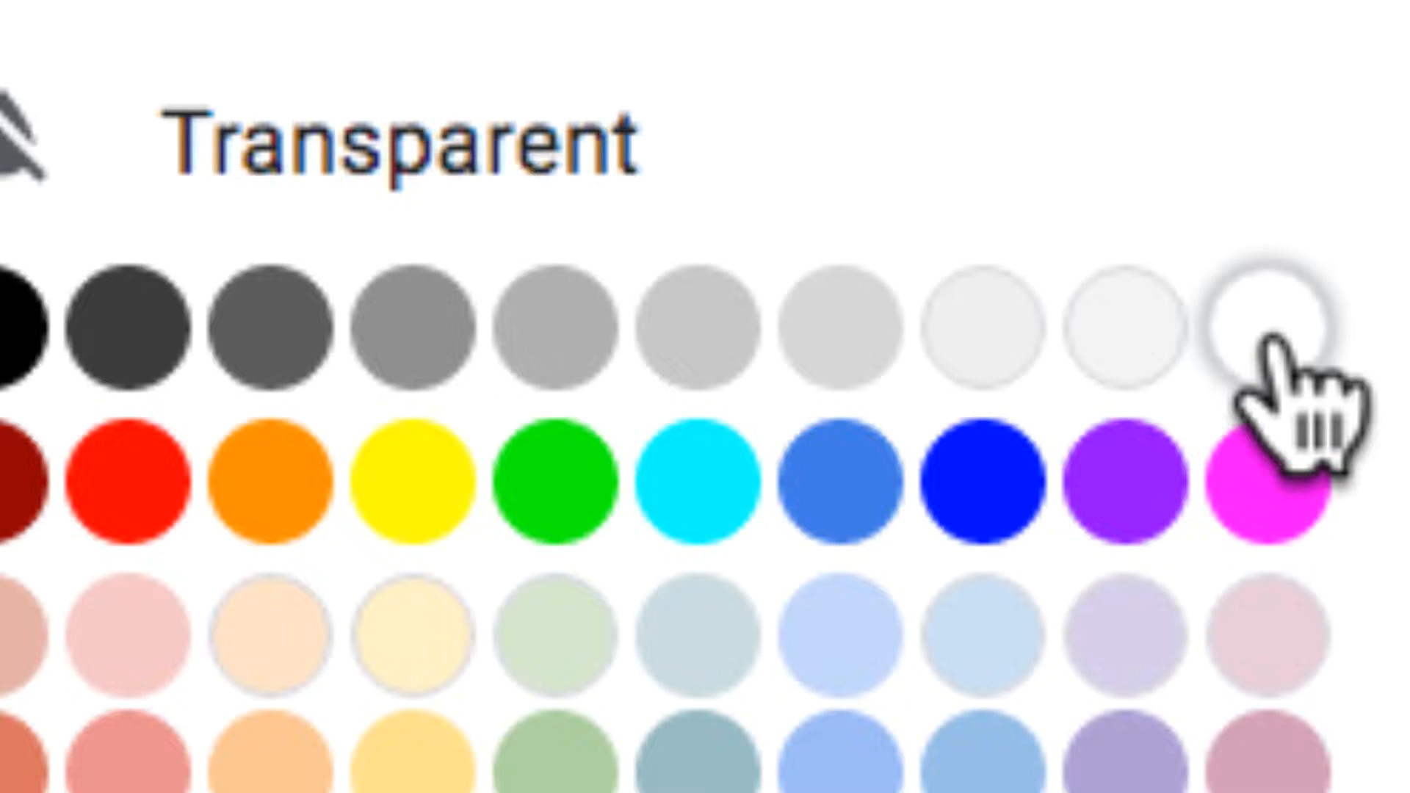
{"action": "left_click", "coordinate": [1269, 339]}
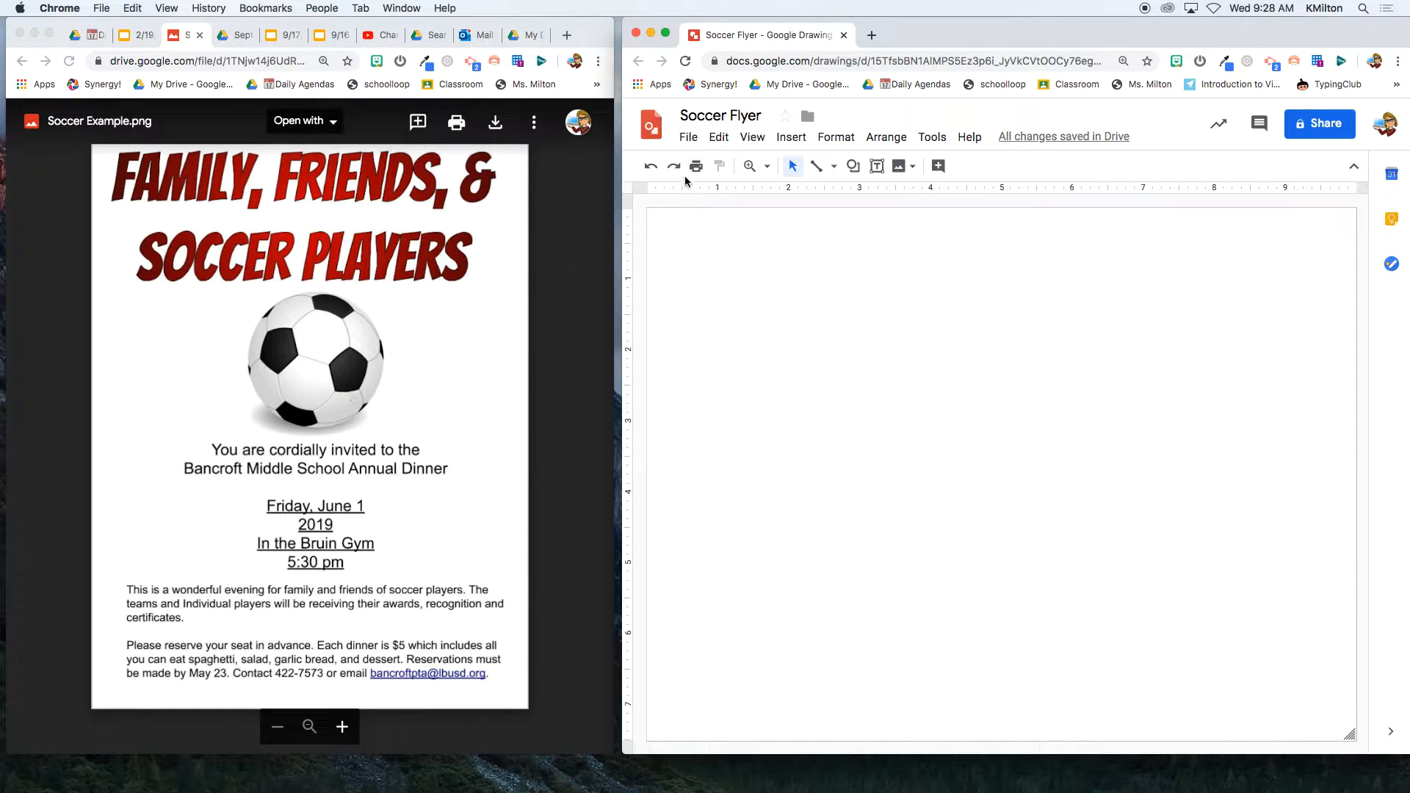
- In Page setup, choose Custom with width 8 and height 11 in inches, and apply
{"action": "left_click", "coordinate": [690, 137]}
{"action": "left_click", "coordinate": [780, 624]}
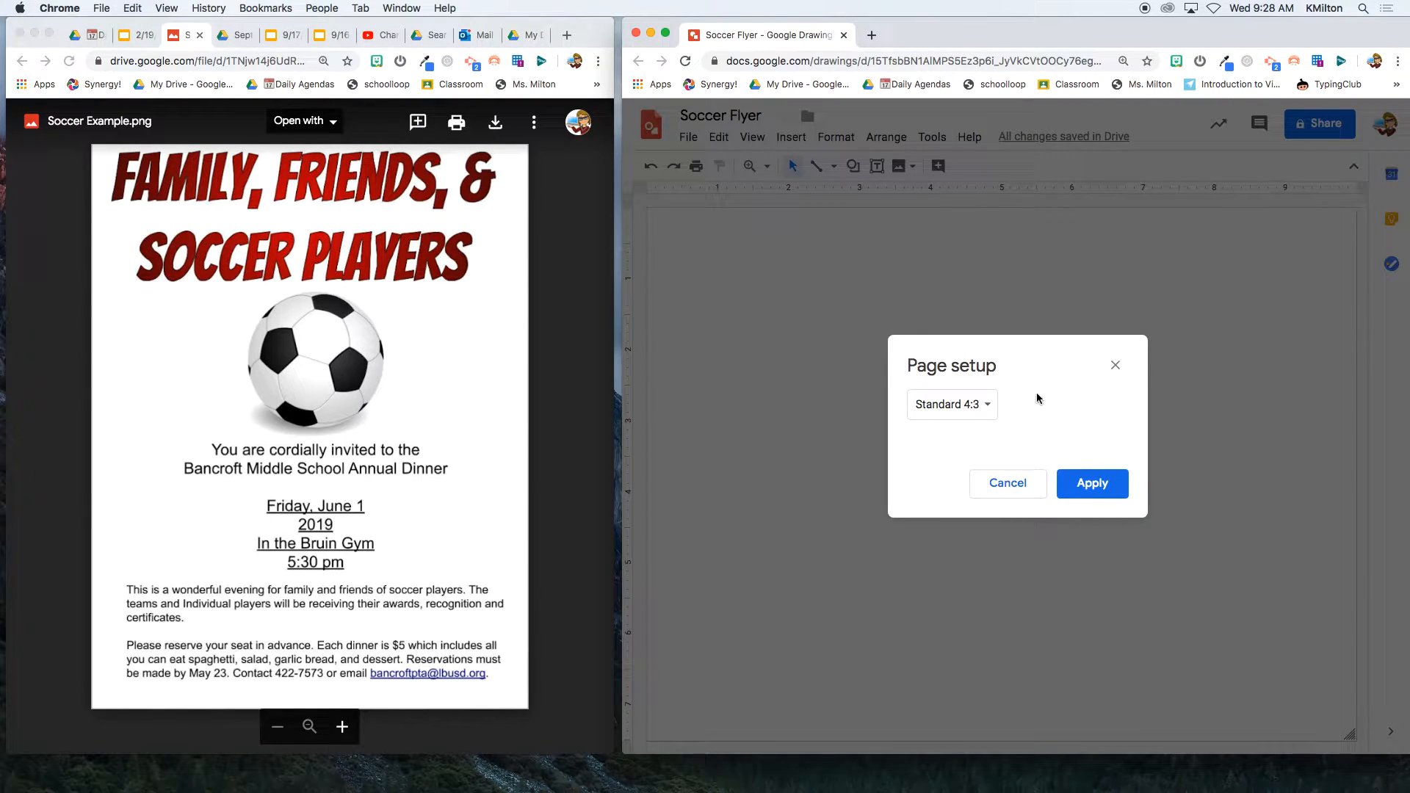
{"action": "left_click", "coordinate": [993, 412]}
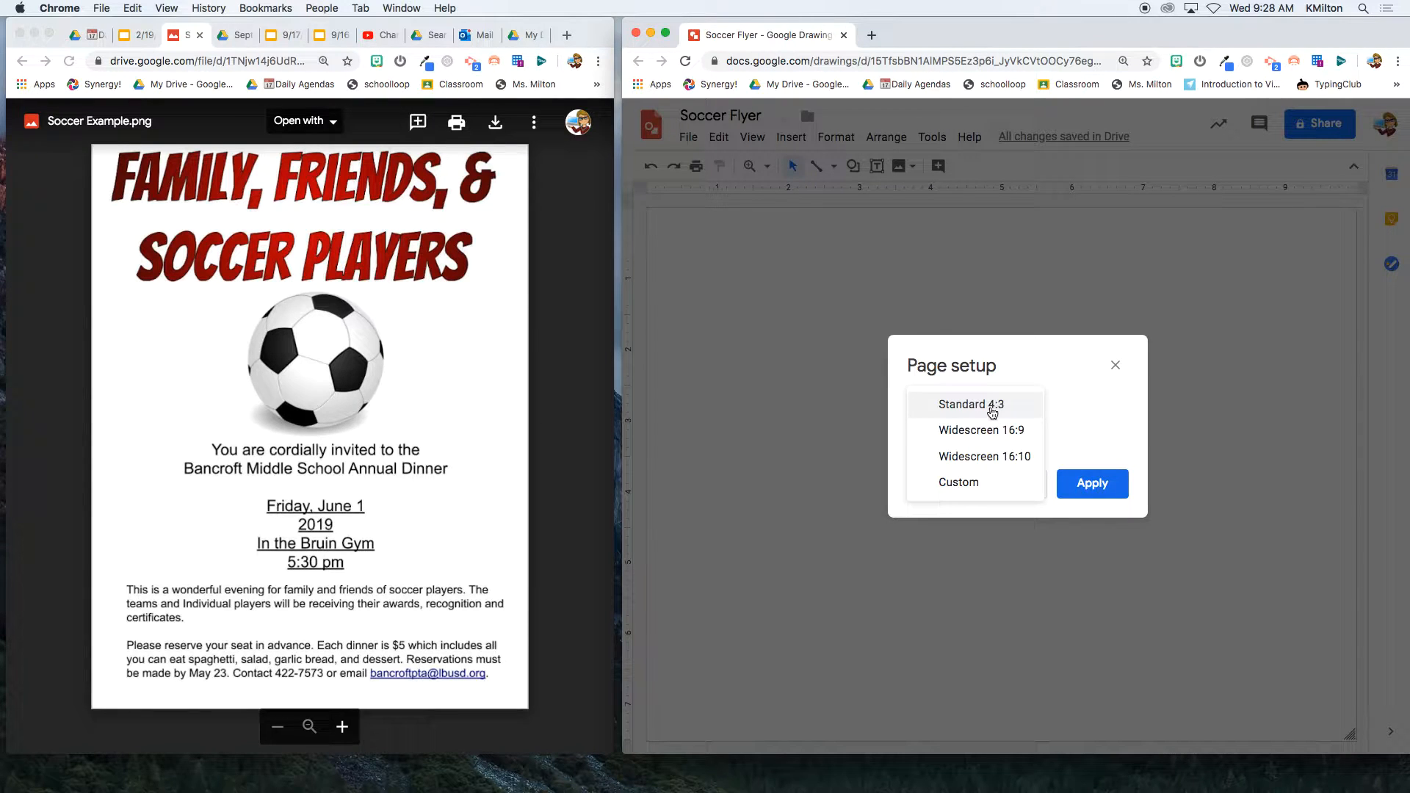
{"action": "left_click", "coordinate": [973, 487]}
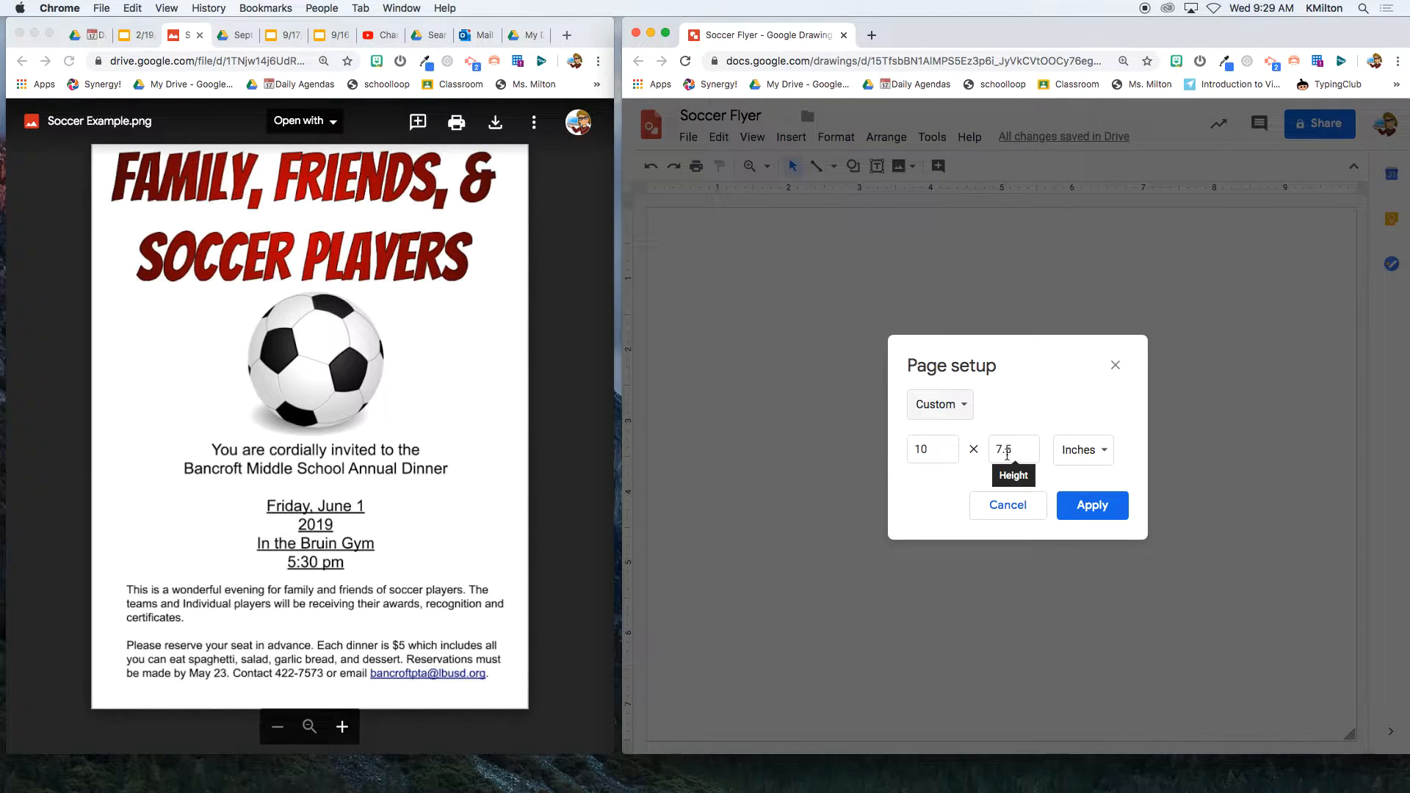
{"action": "left_click", "coordinate": [938, 451]}
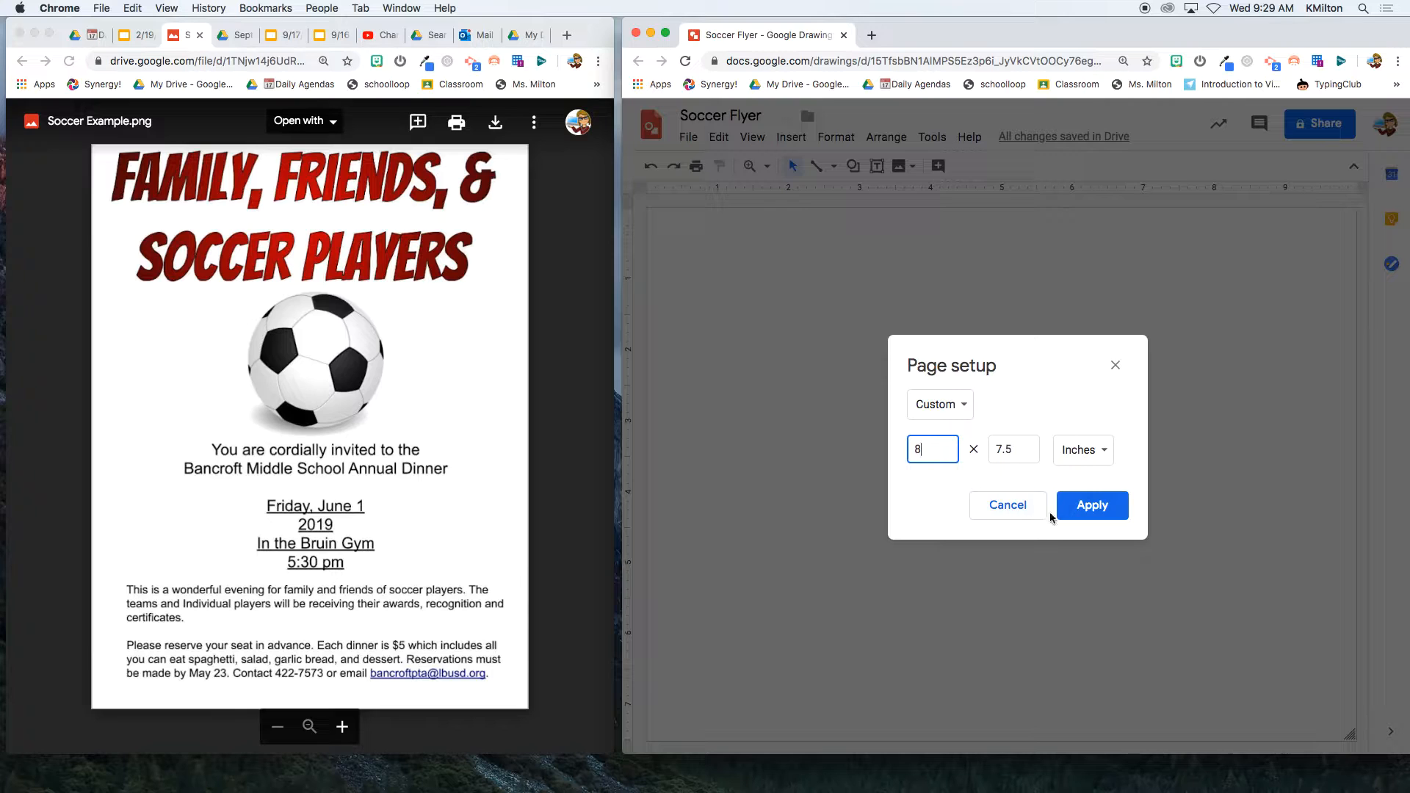
{"action": "left_click", "coordinate": [1111, 451]}
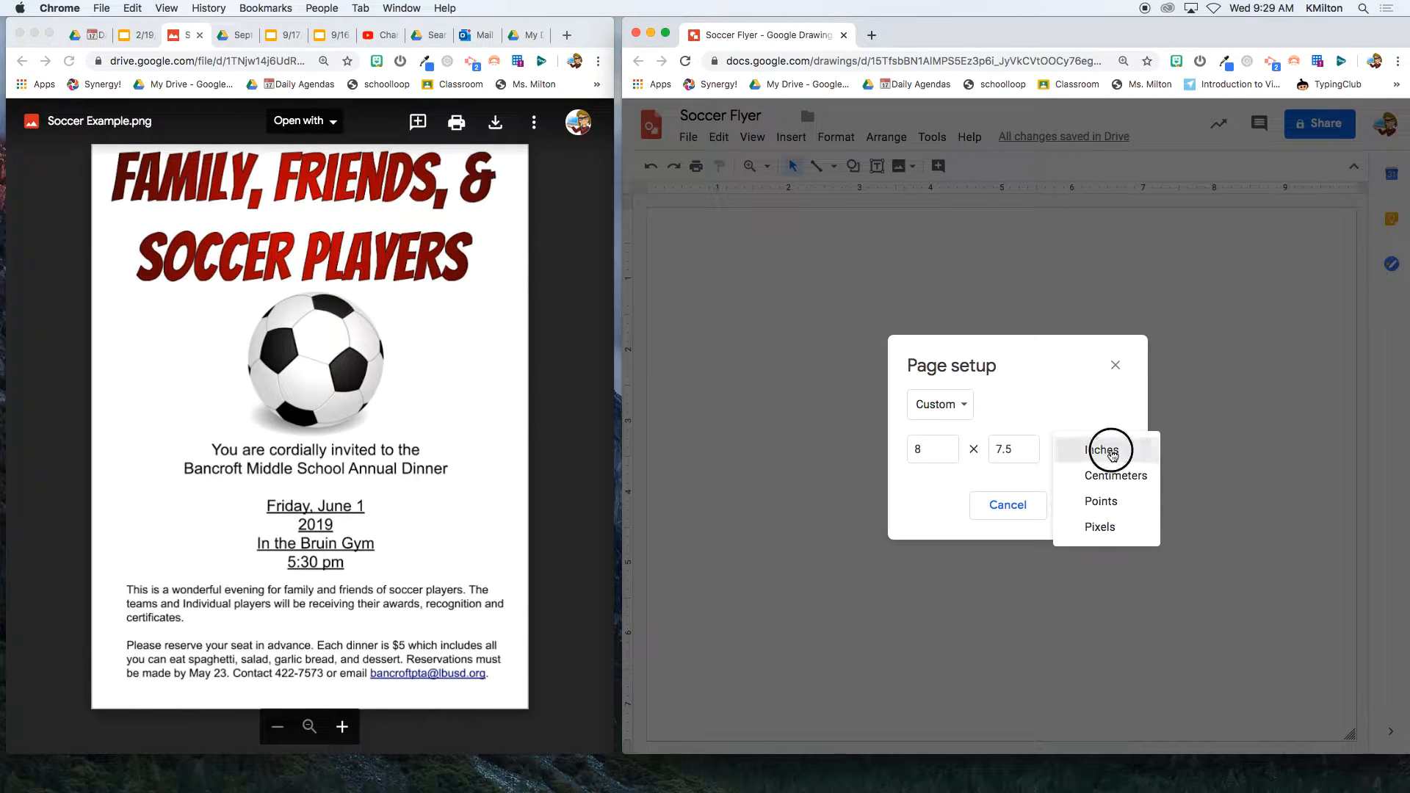
{"action": "left_click", "coordinate": [1101, 450]}
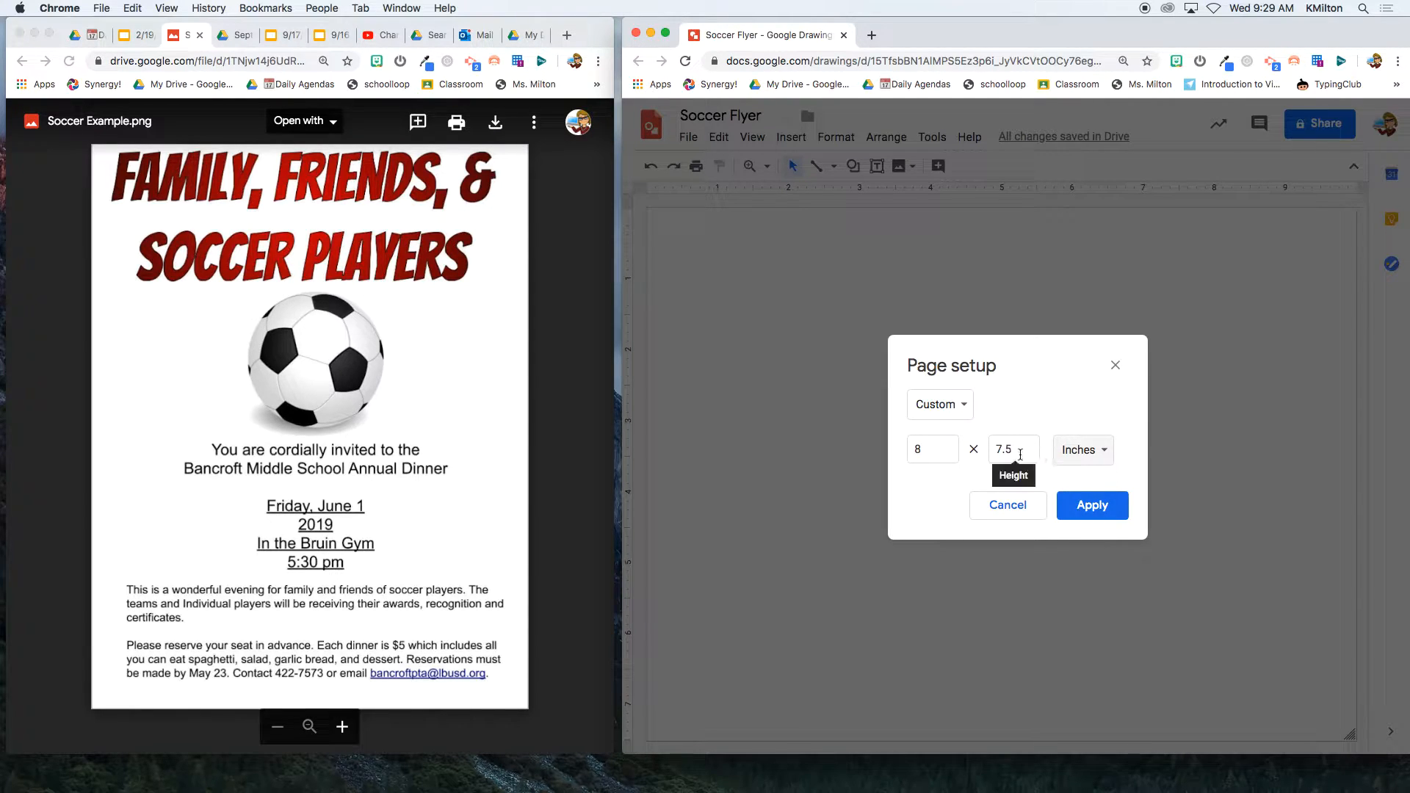
{"action": "left_click_drag", "start_coordinate": [1020, 450], "coordinate": [998, 450]}
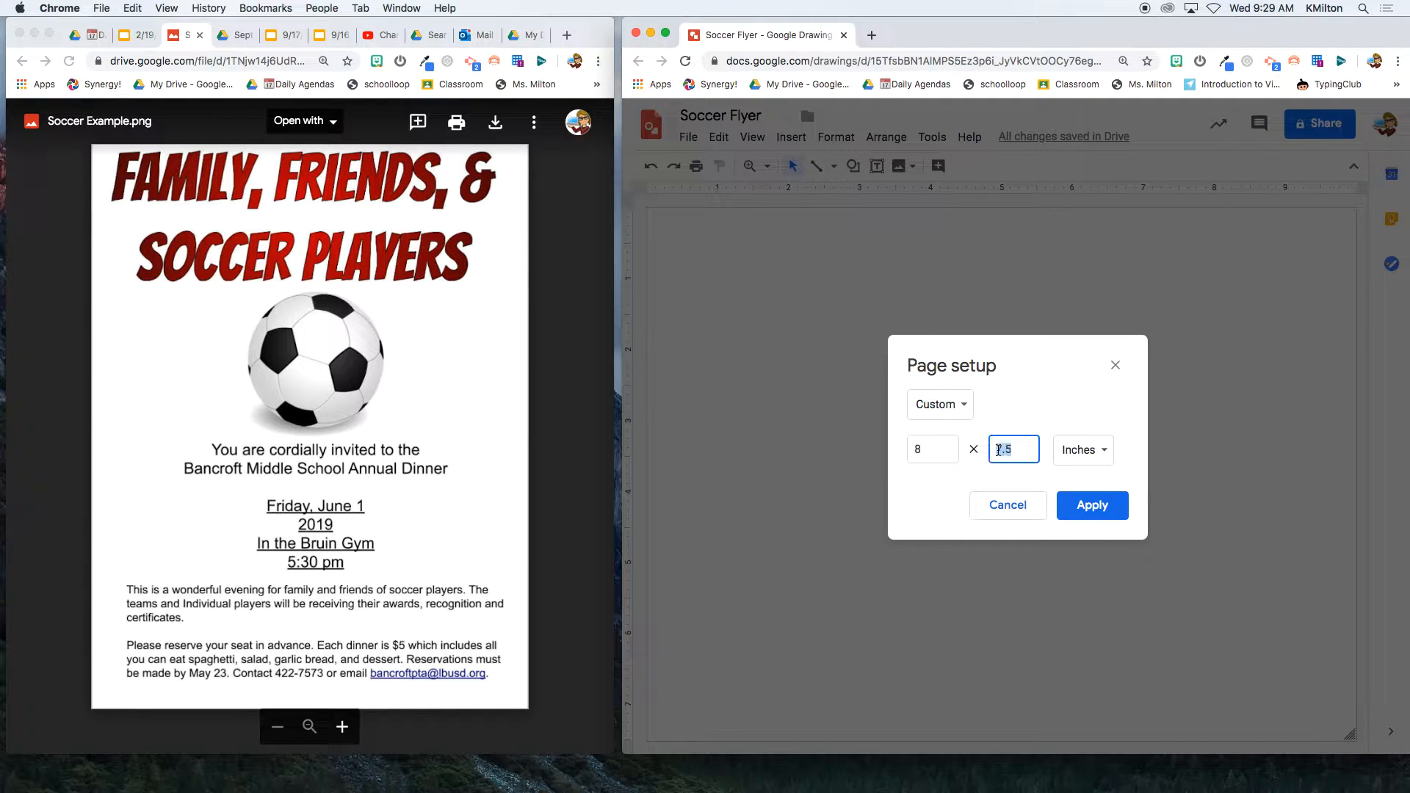
{"action": "type", "text": "11"}
{"action": "left_click", "coordinate": [1094, 507]}
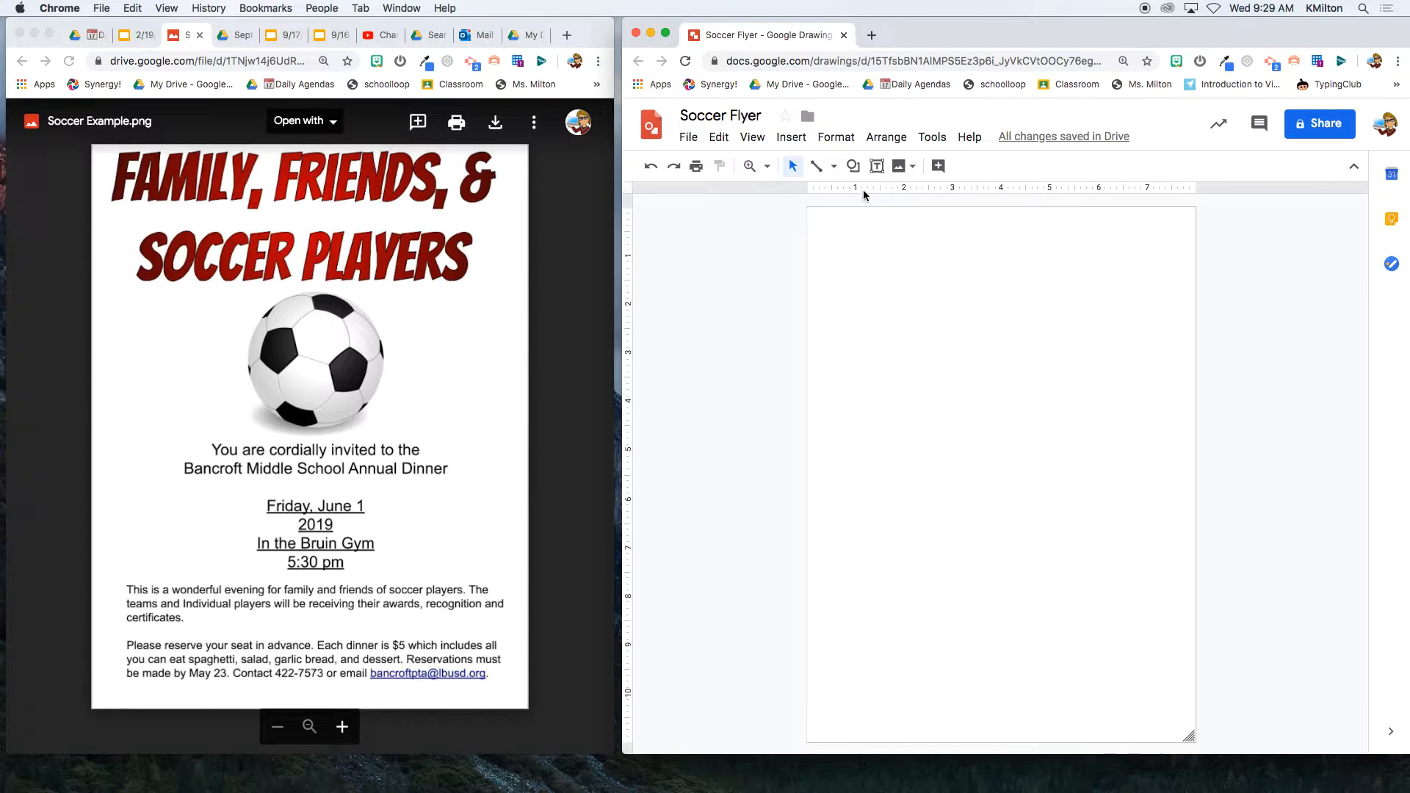
- Insert word art reading 'Family, Friends, & Soccer Players' and place it on the page
{"action": "left_click", "coordinate": [788, 138]}
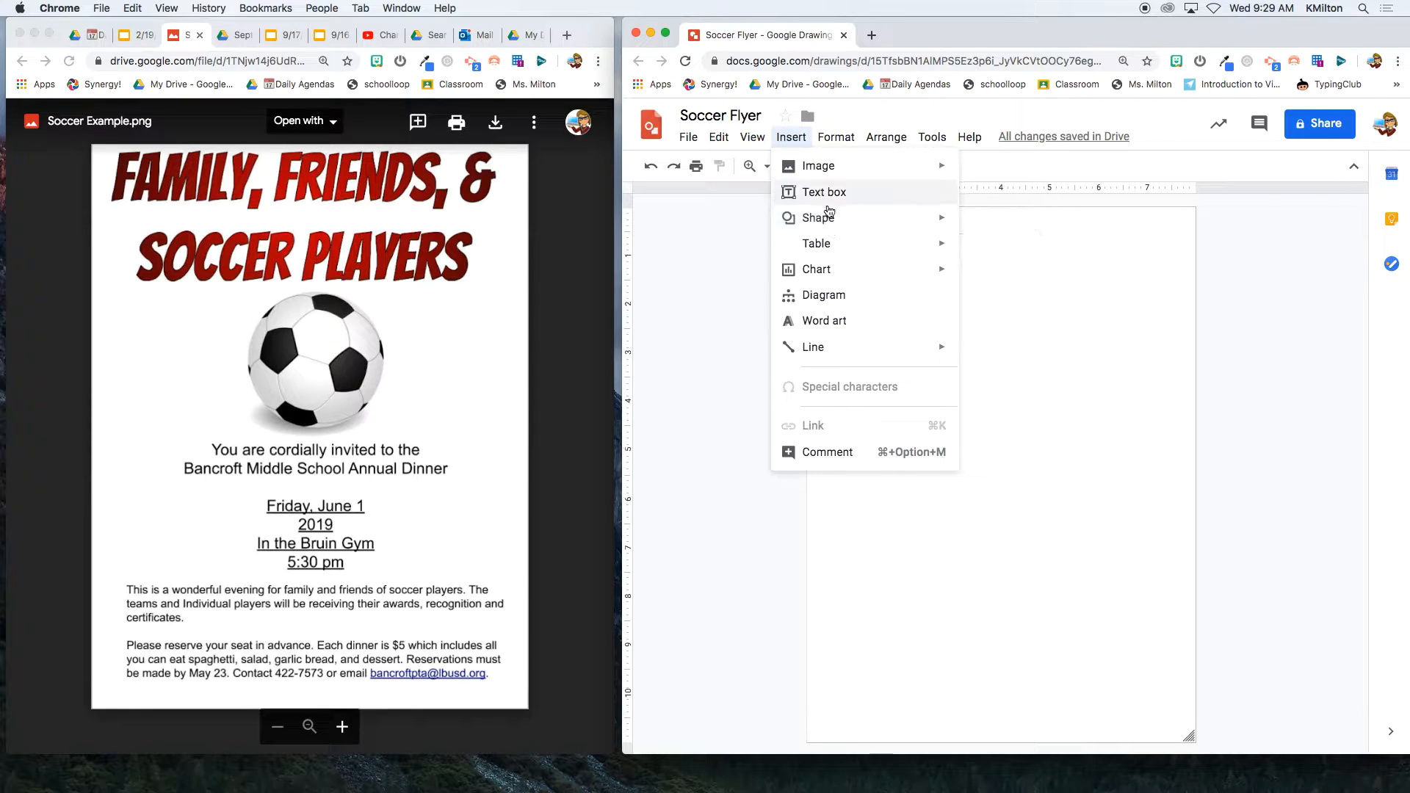
{"action": "left_click", "coordinate": [835, 323]}
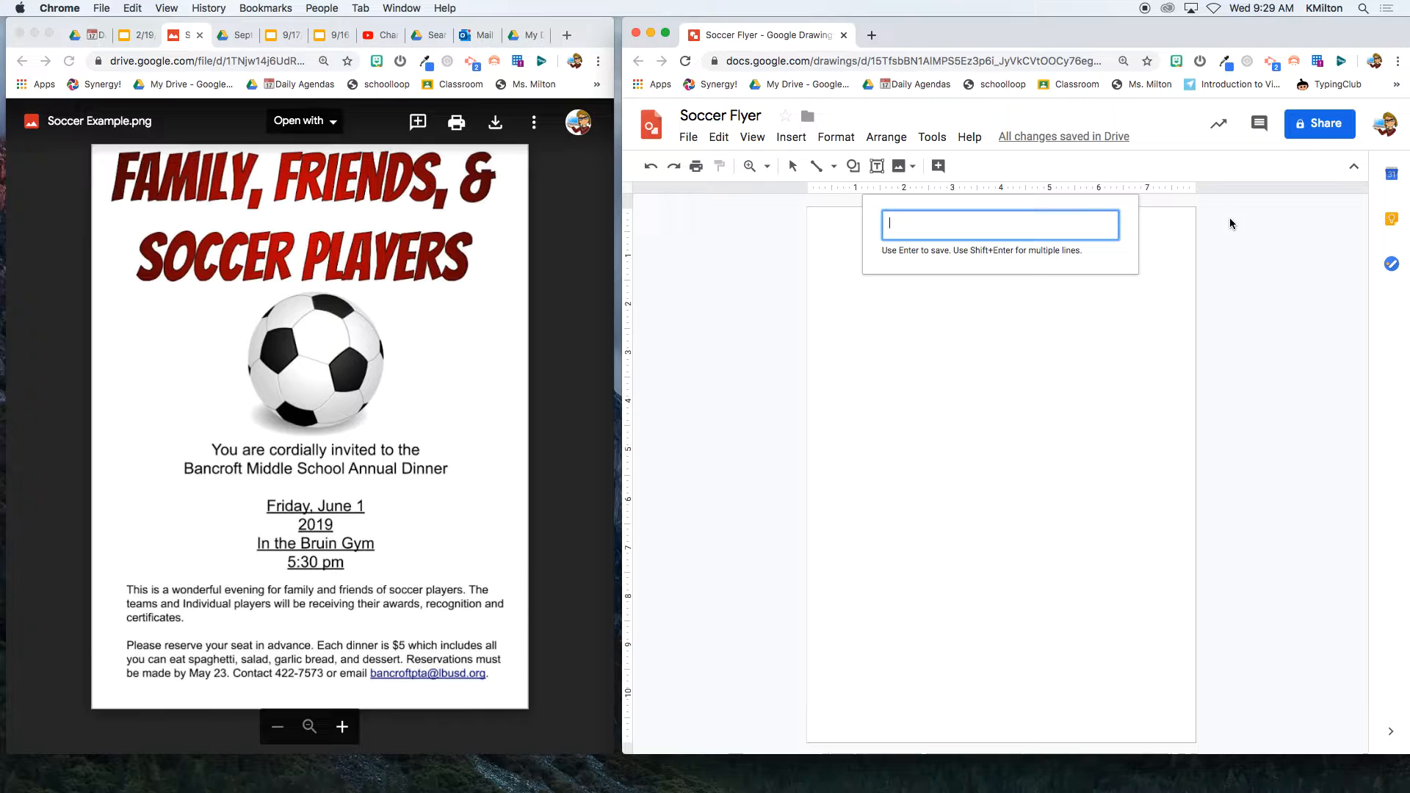
{"action": "type", "text": "Family"}
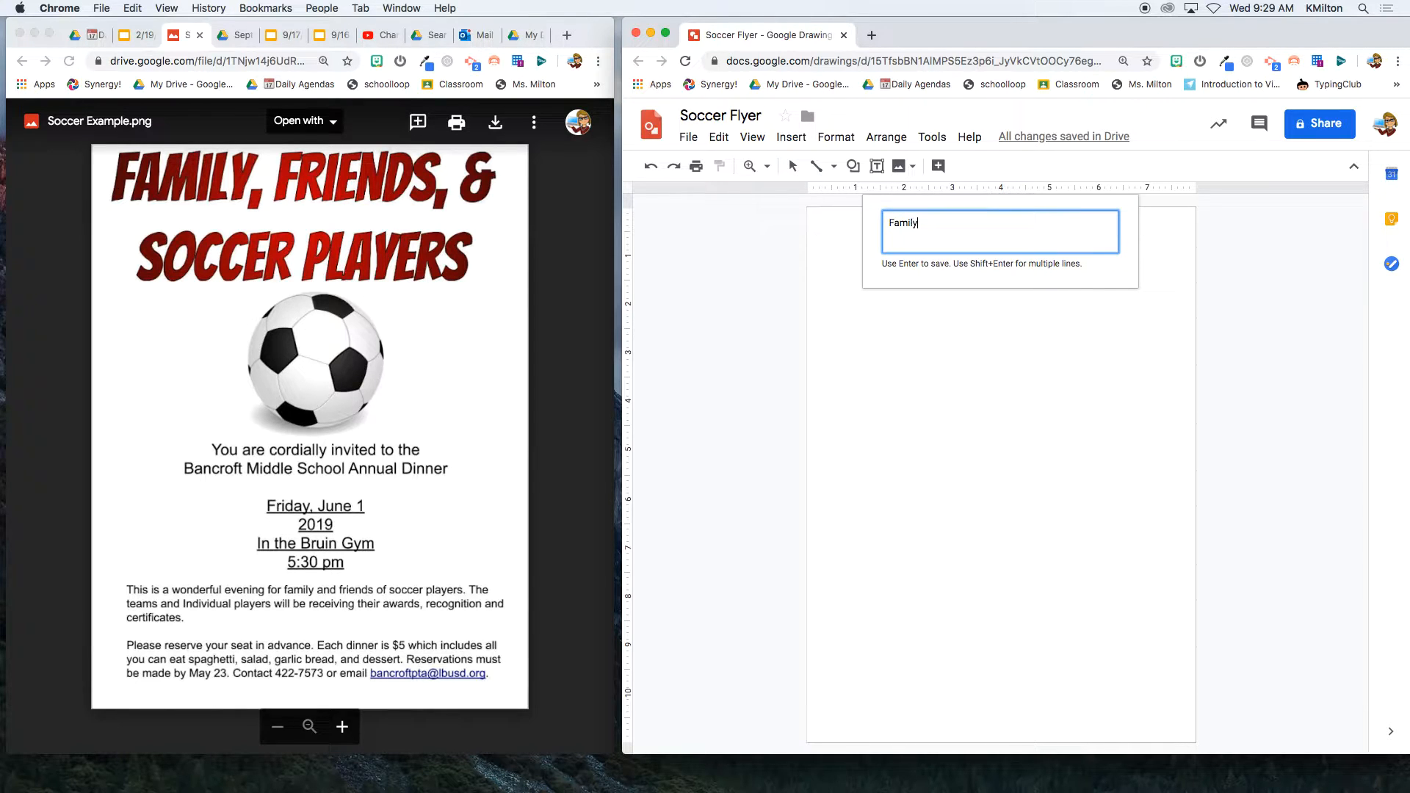
{"action": "type", "text": ", Friends, & Soccer Players"}
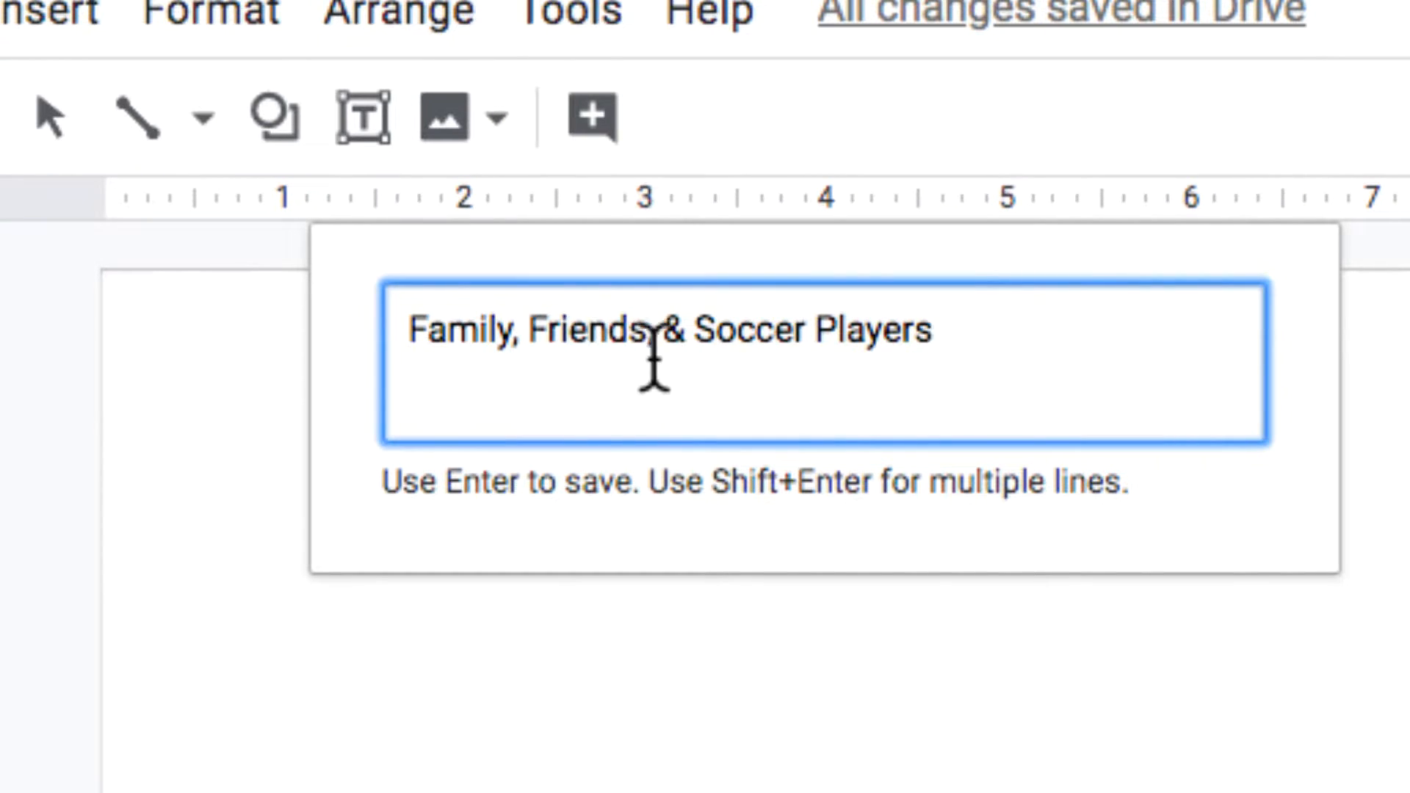
{"action": "left_click_drag", "start_coordinate": [431, 329], "coordinate": [391, 326]}
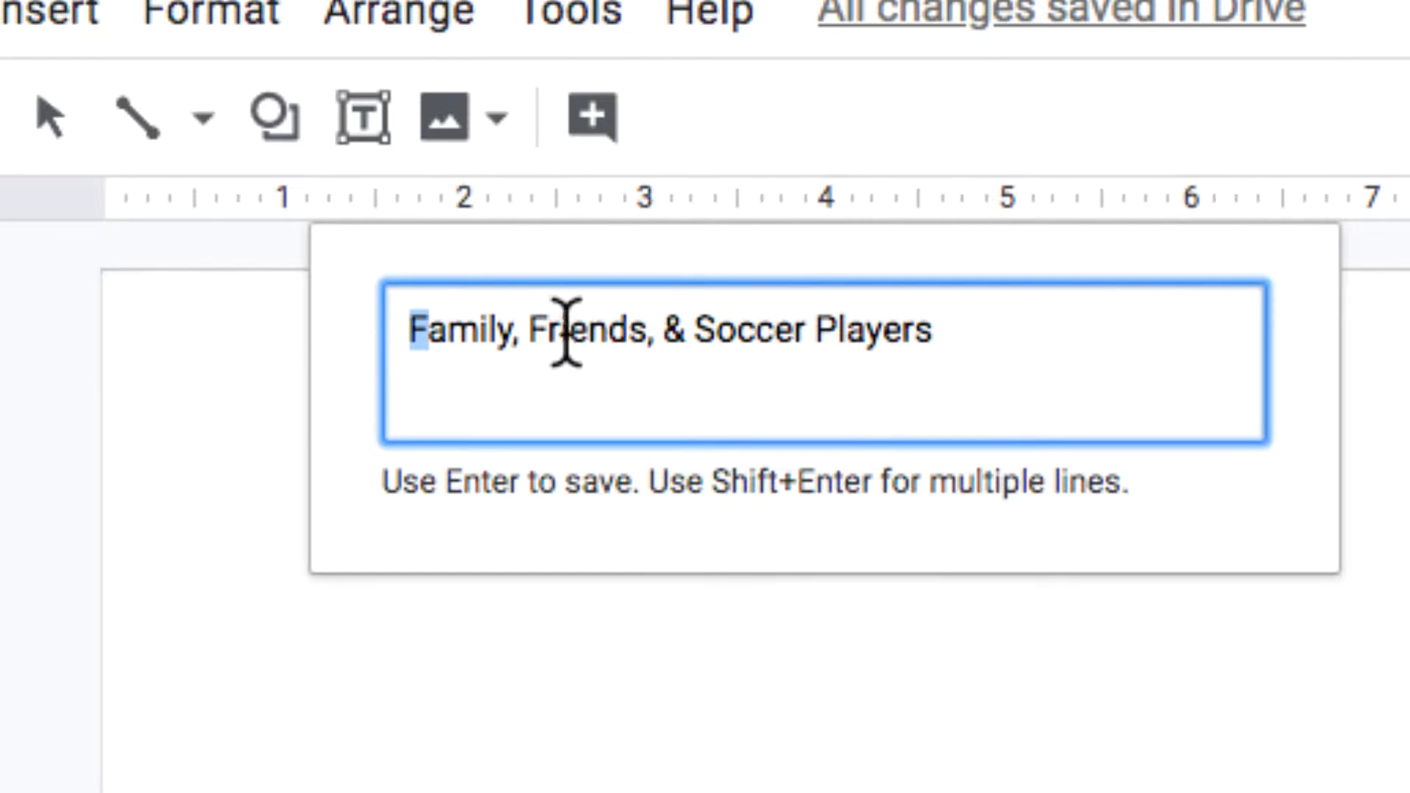
{"action": "left_click_drag", "start_coordinate": [548, 327], "coordinate": [528, 328]}
{"action": "left_click_drag", "start_coordinate": [717, 327], "coordinate": [692, 326]}
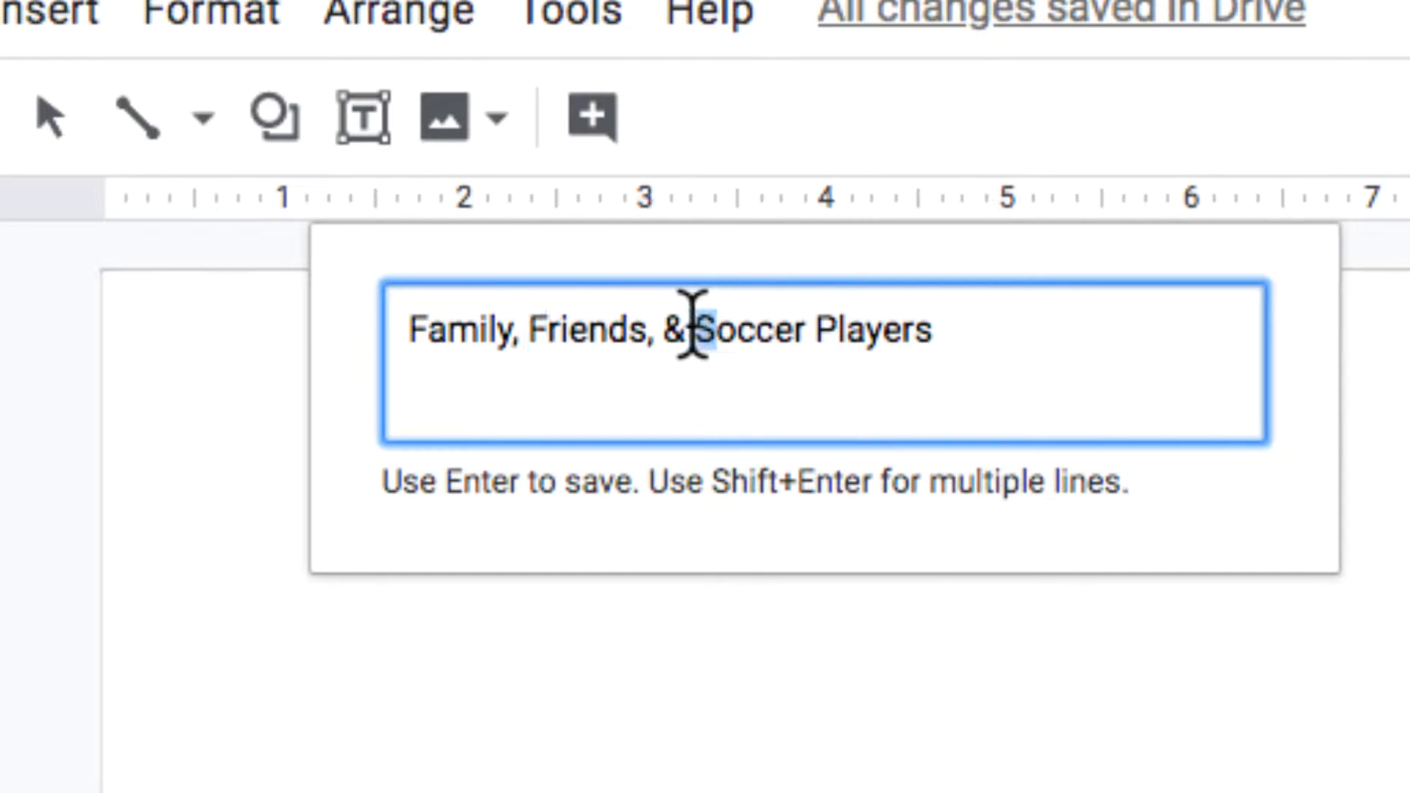
{"action": "left_click_drag", "start_coordinate": [837, 328], "coordinate": [812, 328]}
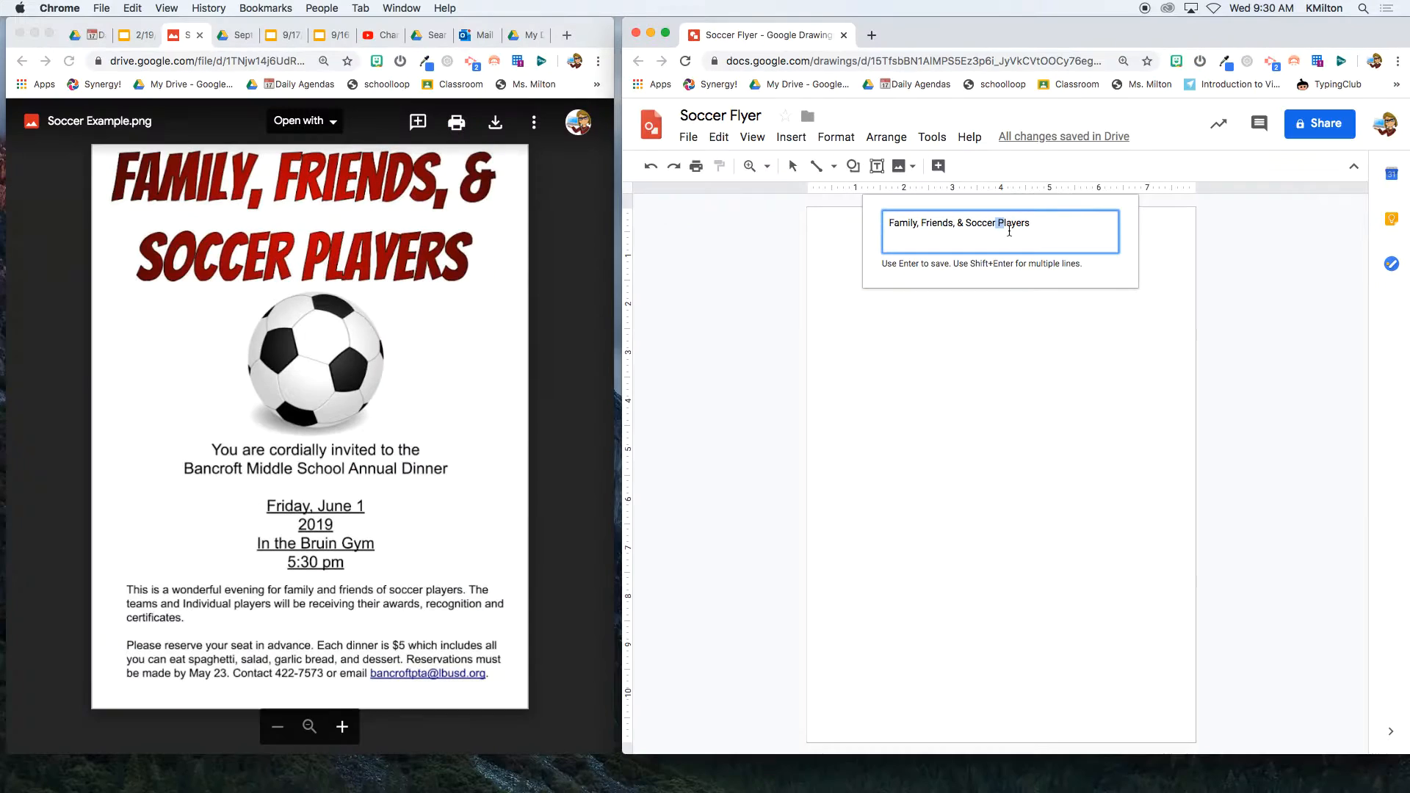
{"action": "key", "text": "Return"}
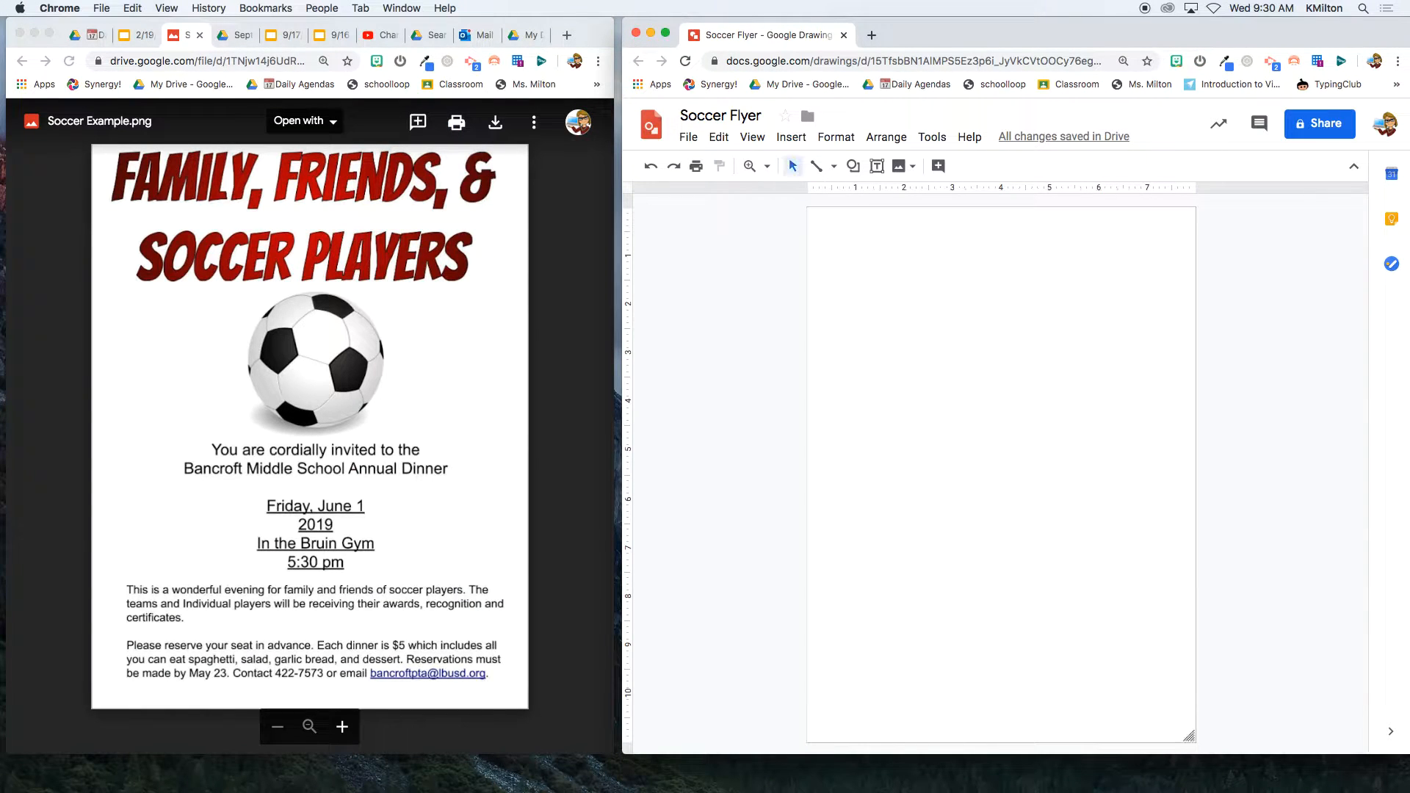
- Drag the title to the top of the page, undoing an unwanted vertical stretch
{"action": "left_click_drag", "start_coordinate": [989, 462], "coordinate": [971, 226]}
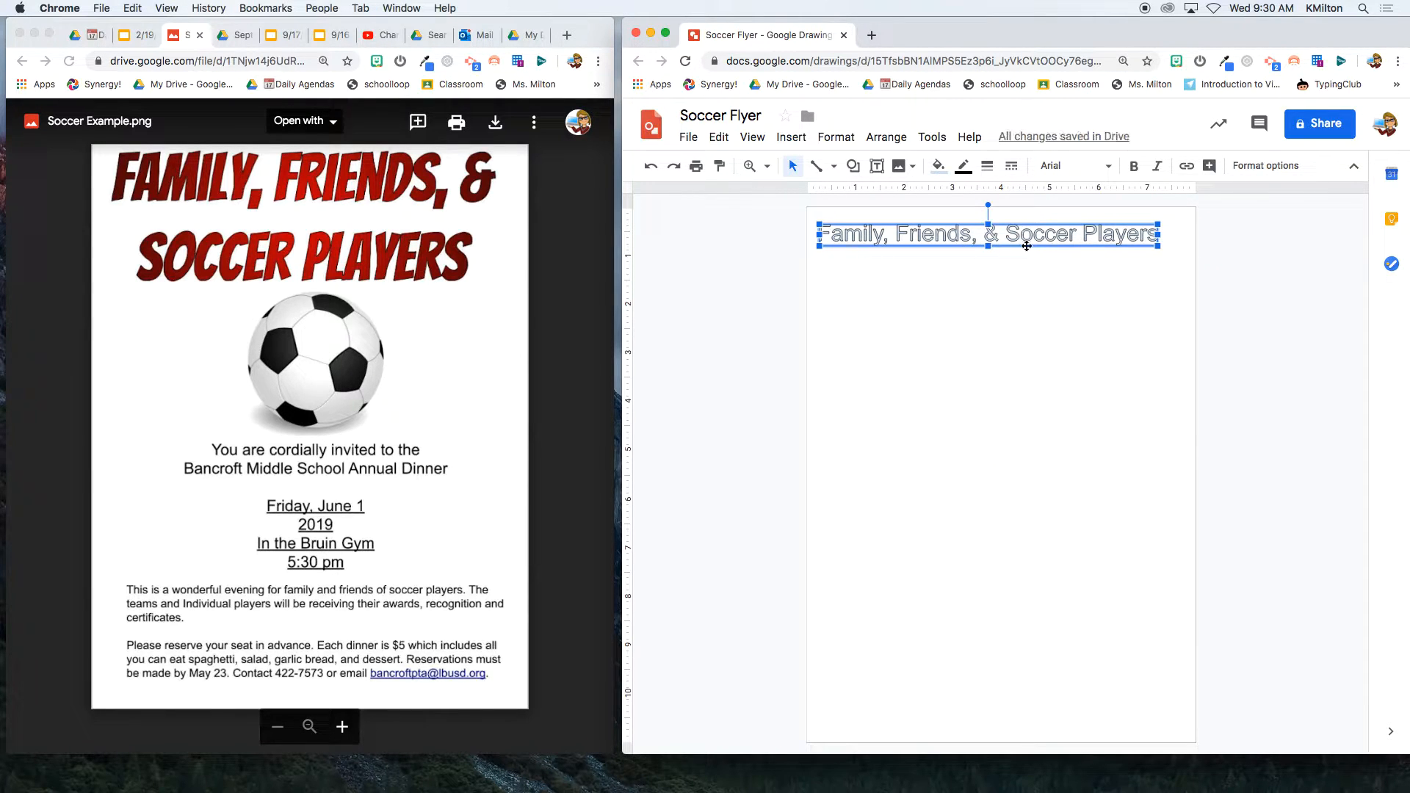
{"action": "left_click_drag", "start_coordinate": [991, 245], "coordinate": [1003, 481]}
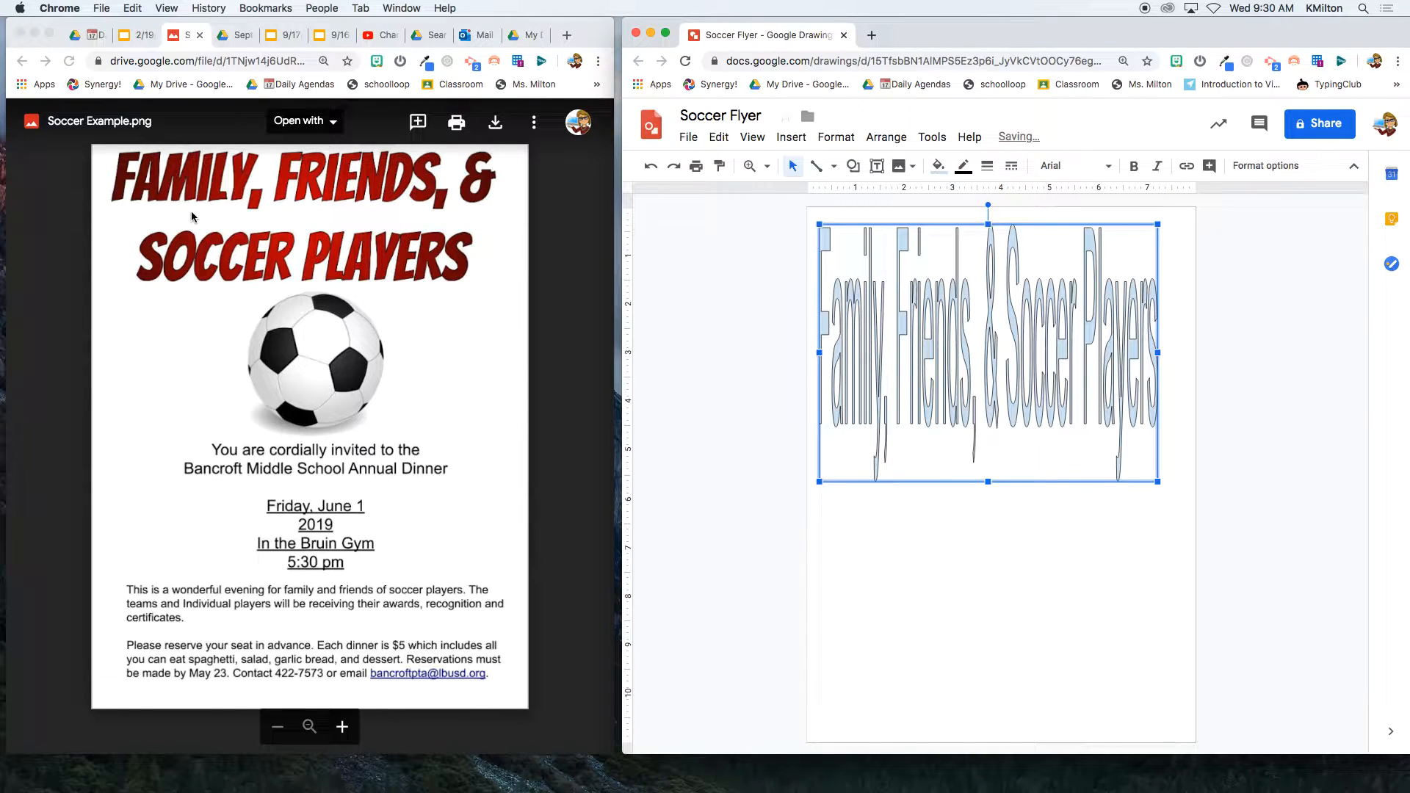
{"action": "left_click", "coordinate": [656, 174]}
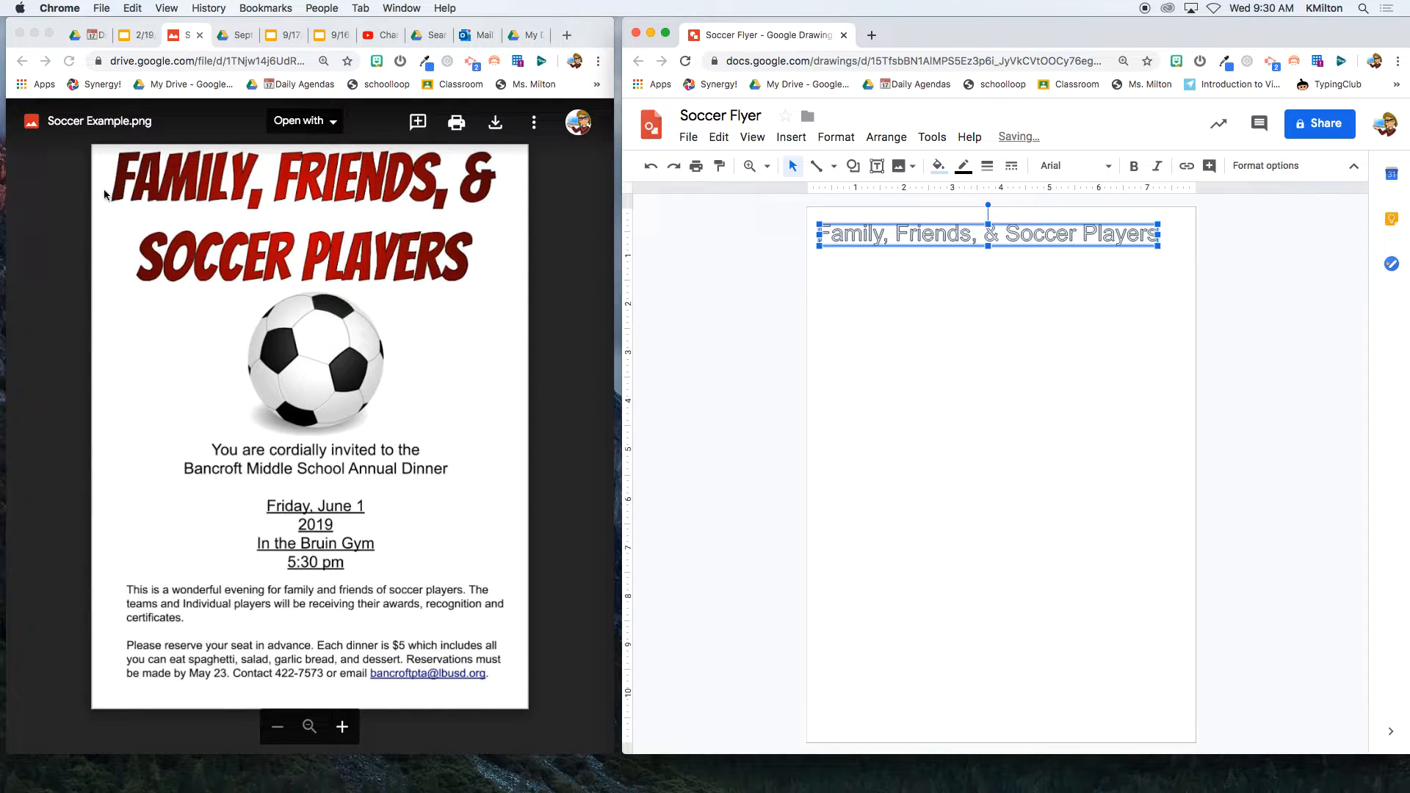
- Break the word art title into two lines right after the '&'
{"action": "double_click", "coordinate": [944, 238]}
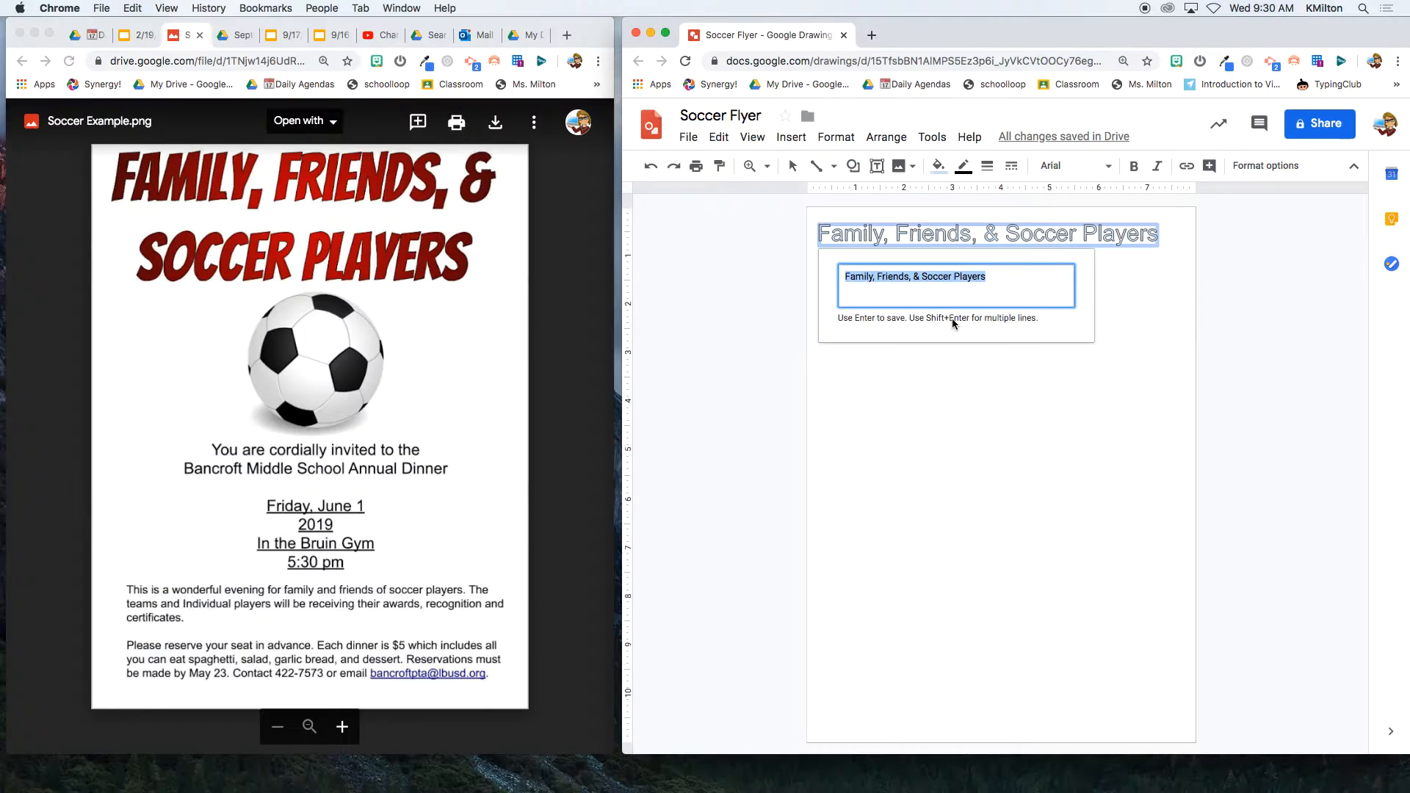
{"action": "left_click", "coordinate": [921, 278]}
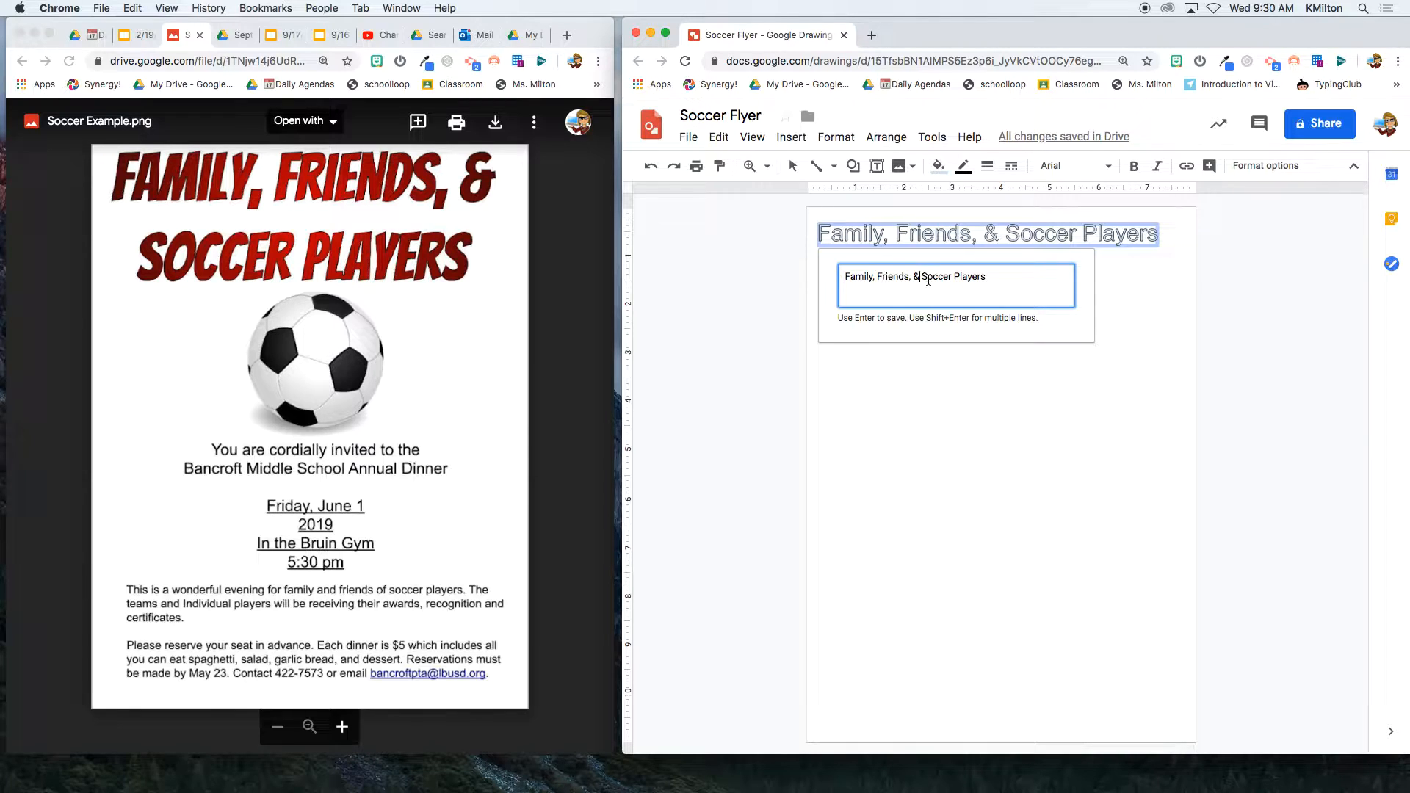
{"action": "key", "text": "shift+Return"}
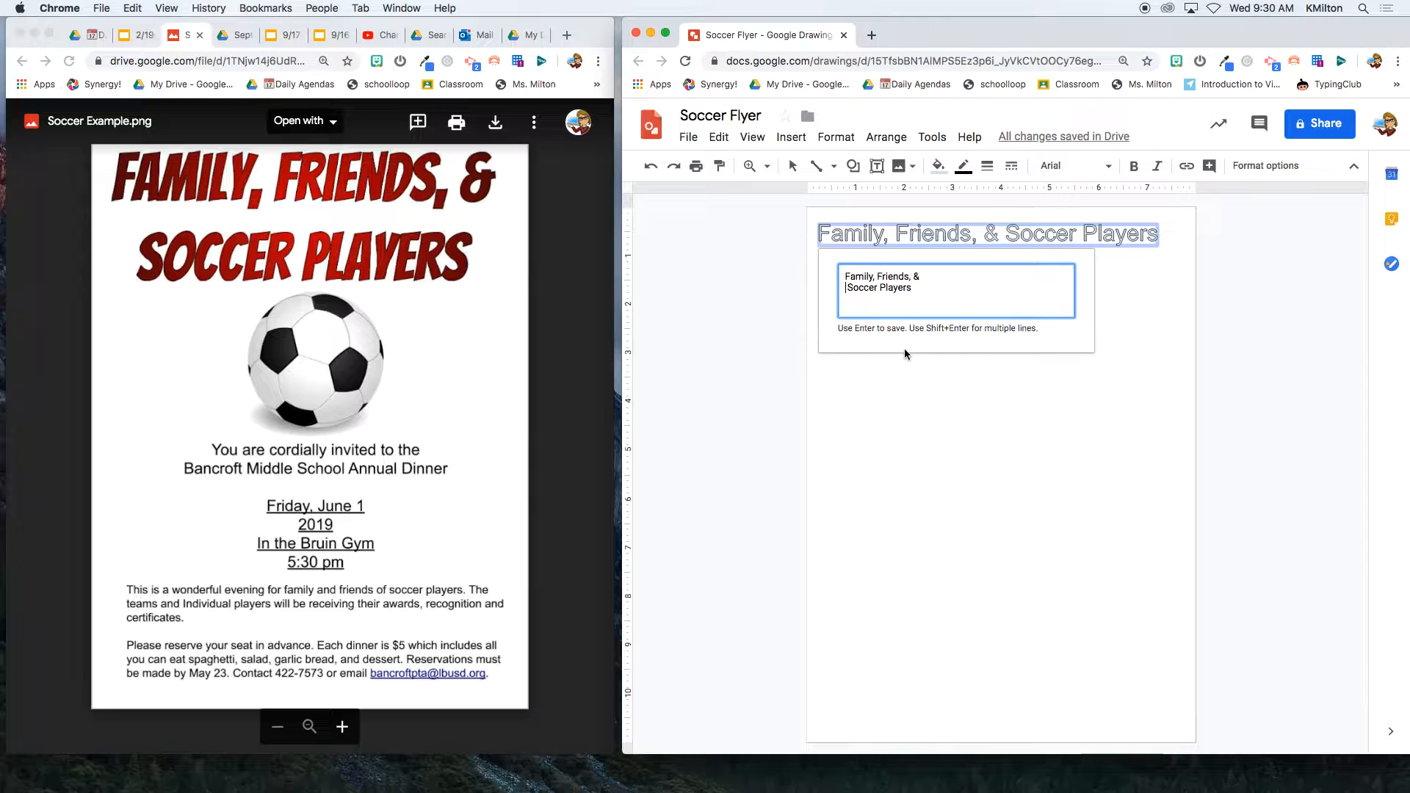
{"action": "key", "text": "Return"}
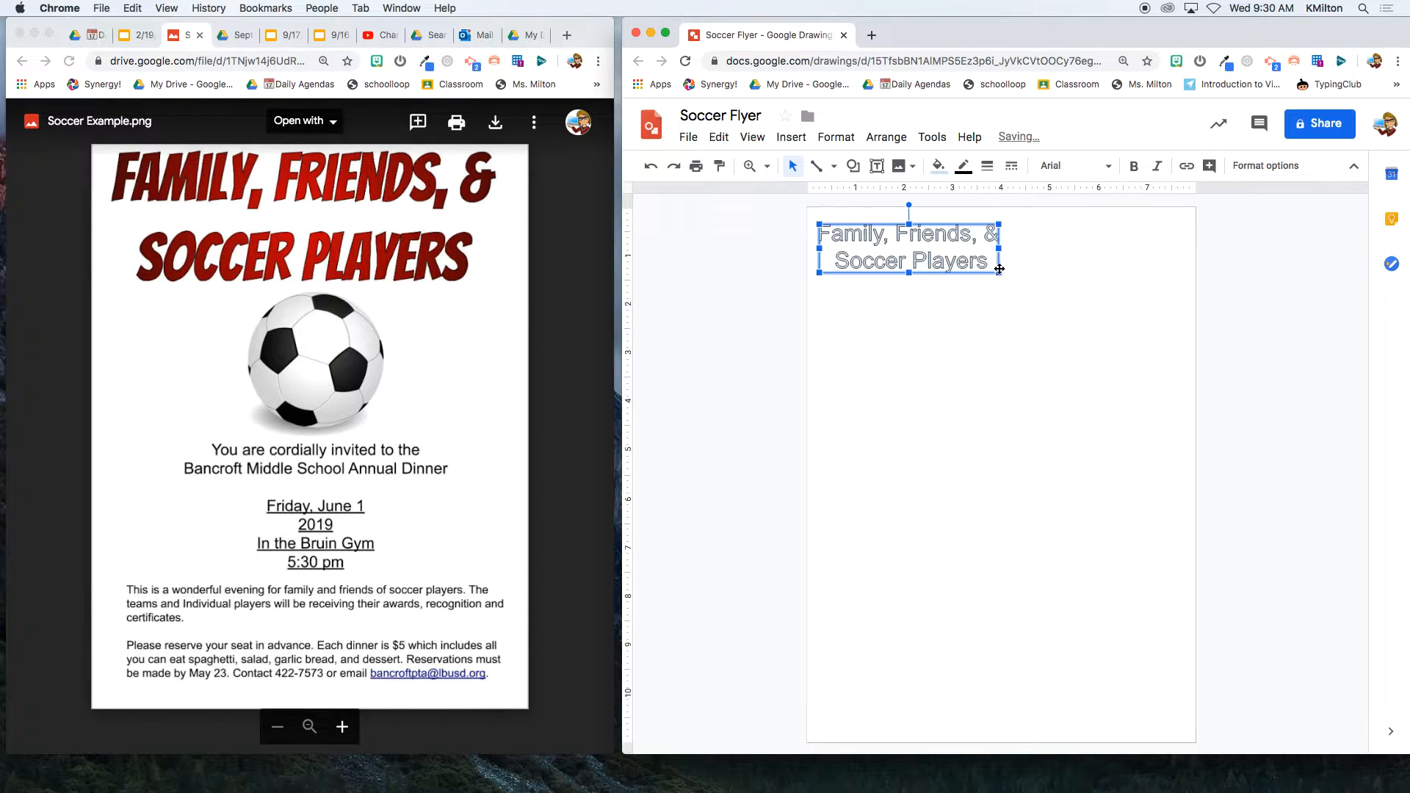
- Resize the title to span nearly the full page width, slightly shorter vertically
{"action": "left_click_drag", "start_coordinate": [999, 273], "coordinate": [1176, 380]}
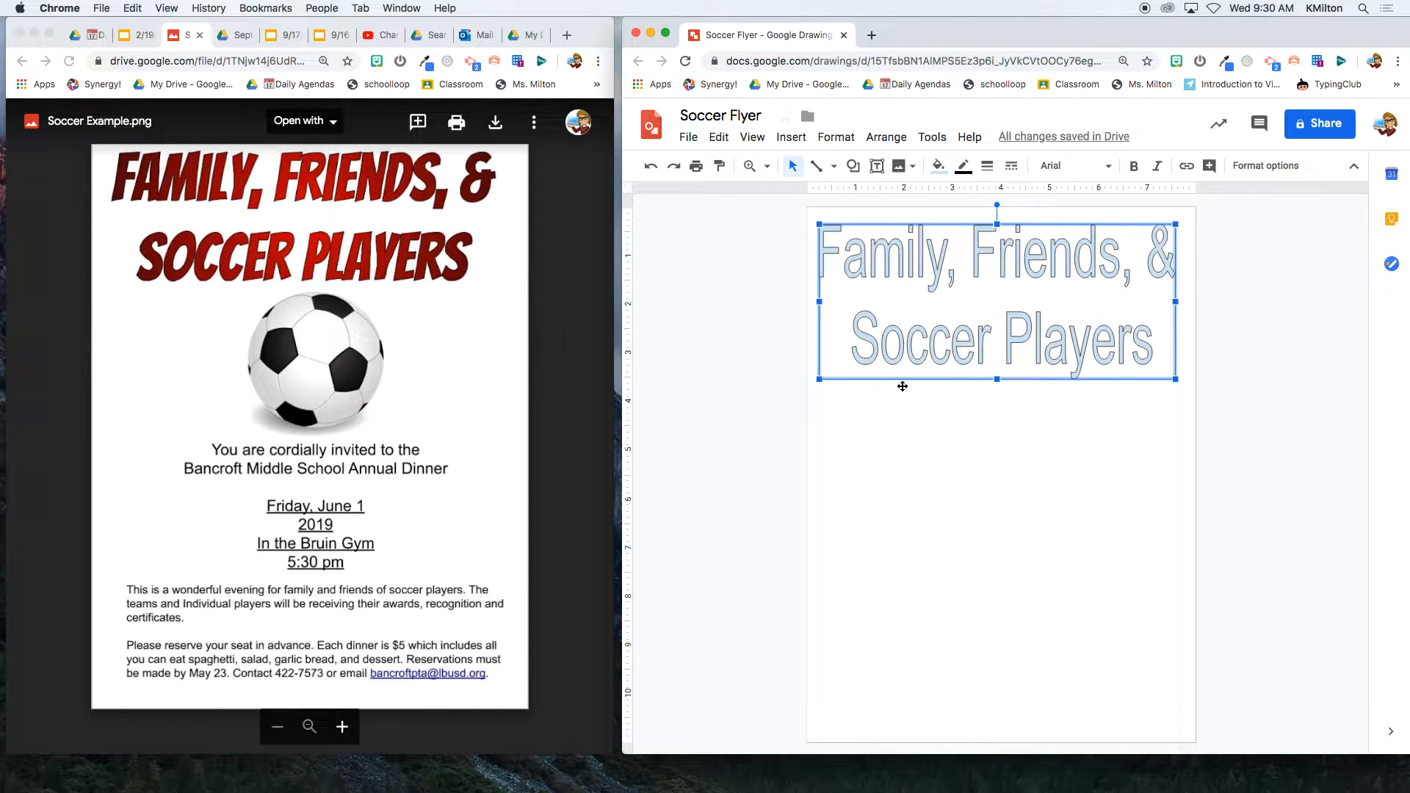
{"action": "left_click_drag", "start_coordinate": [996, 378], "coordinate": [993, 341]}
{"action": "left_click_drag", "start_coordinate": [1177, 279], "coordinate": [1191, 281]}
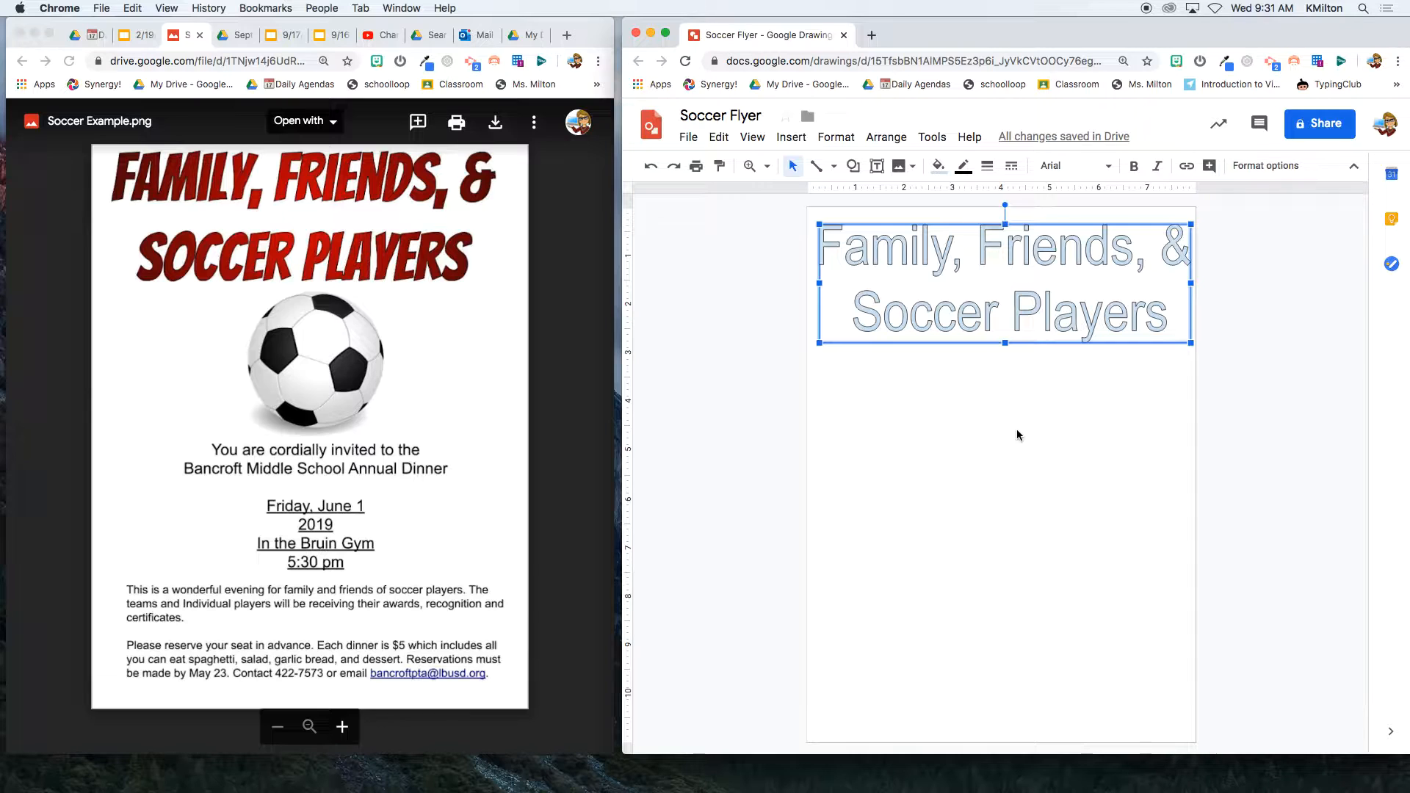
- Apply the Bangers font to the title, confirming it via a 'bang' search in More fonts
{"action": "left_click", "coordinate": [1109, 168]}
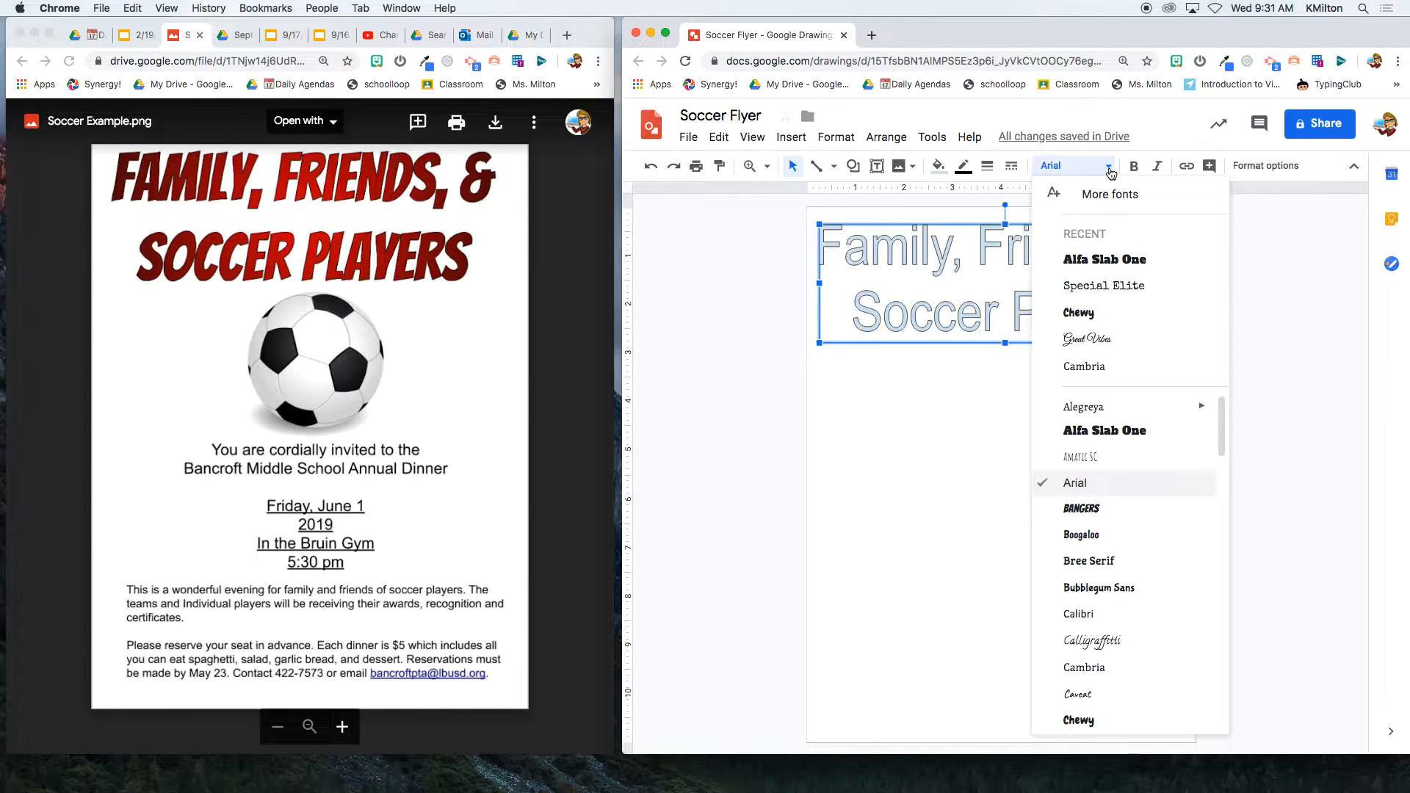
{"action": "left_click", "coordinate": [1112, 510]}
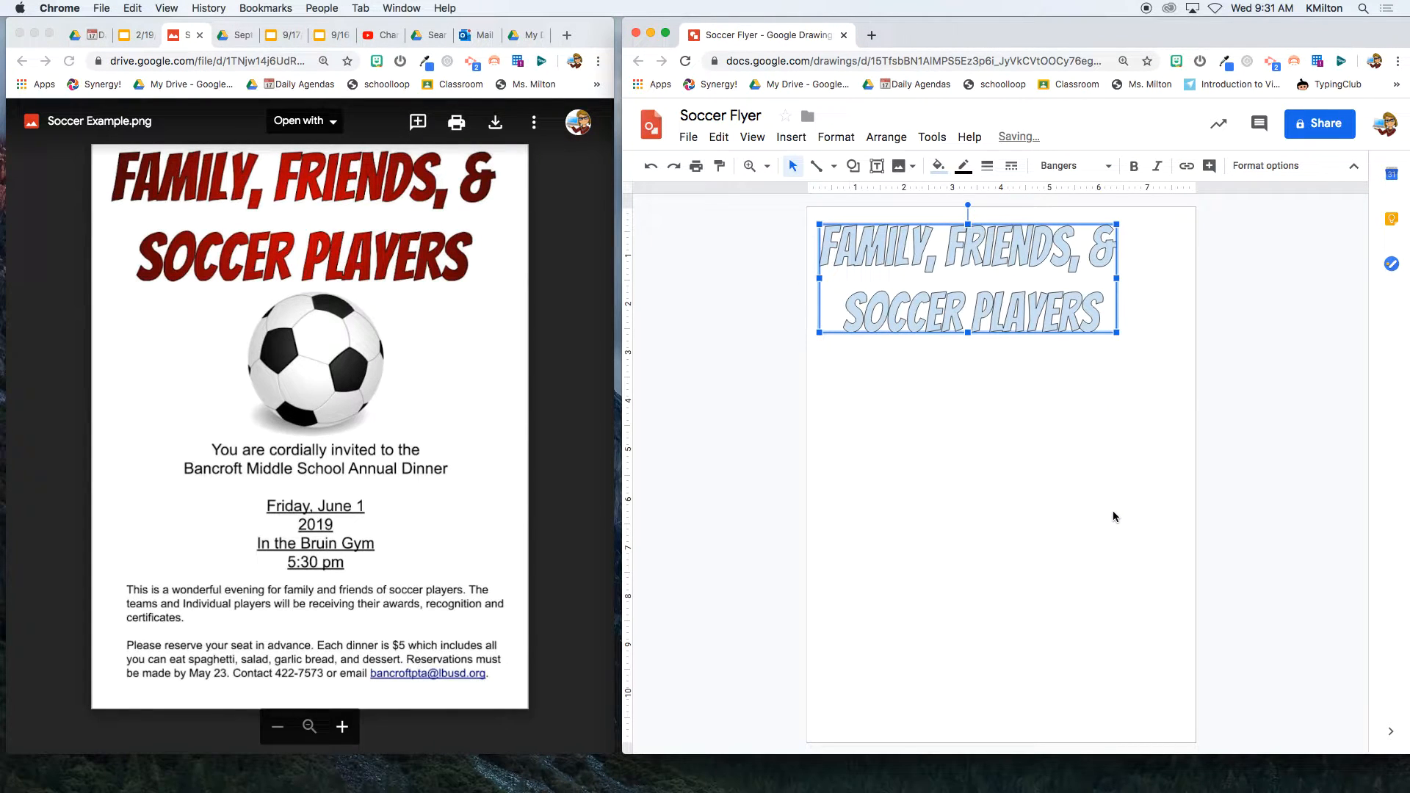
{"action": "left_click", "coordinate": [1080, 166]}
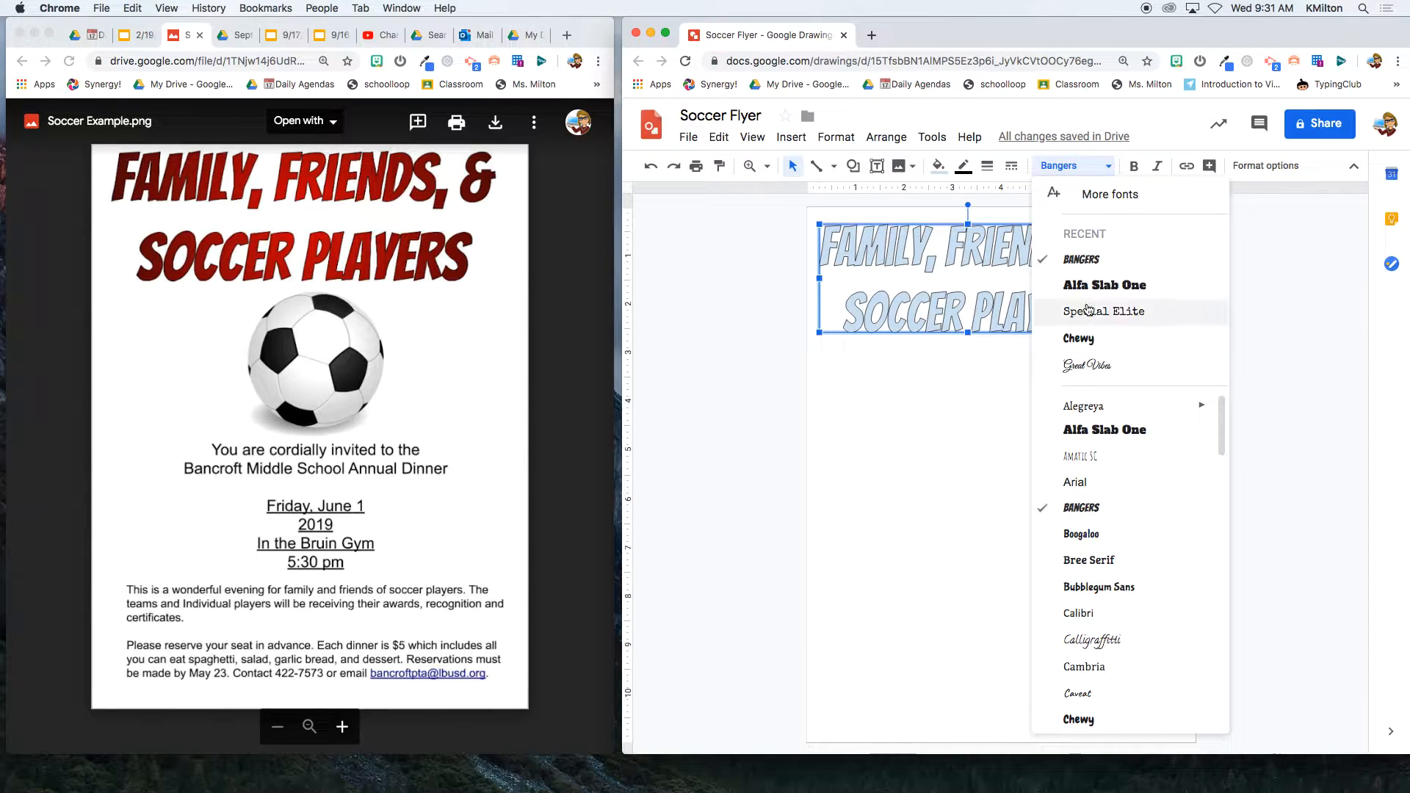
{"action": "left_click", "coordinate": [1140, 210]}
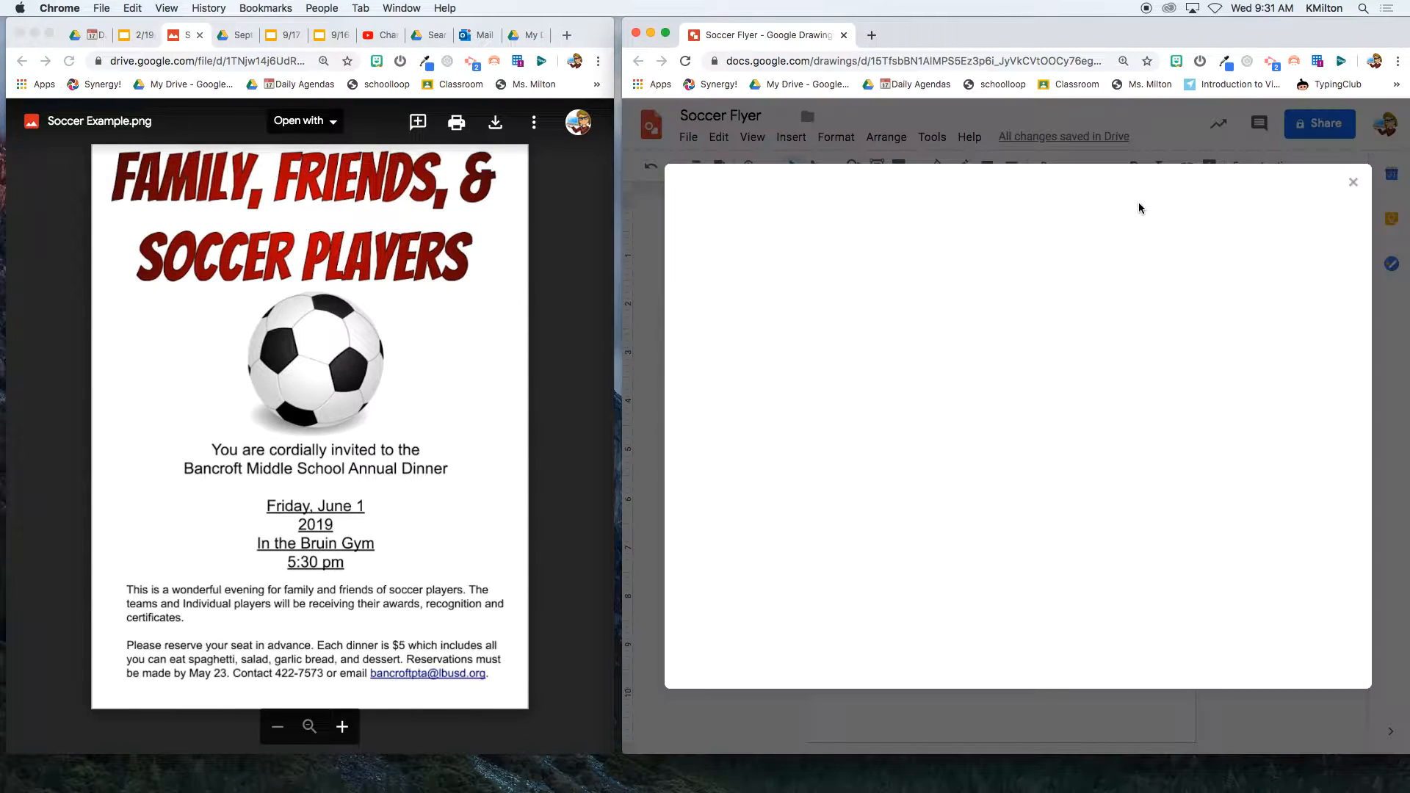
{"action": "left_click", "coordinate": [729, 240]}
{"action": "type", "text": "bangers"}
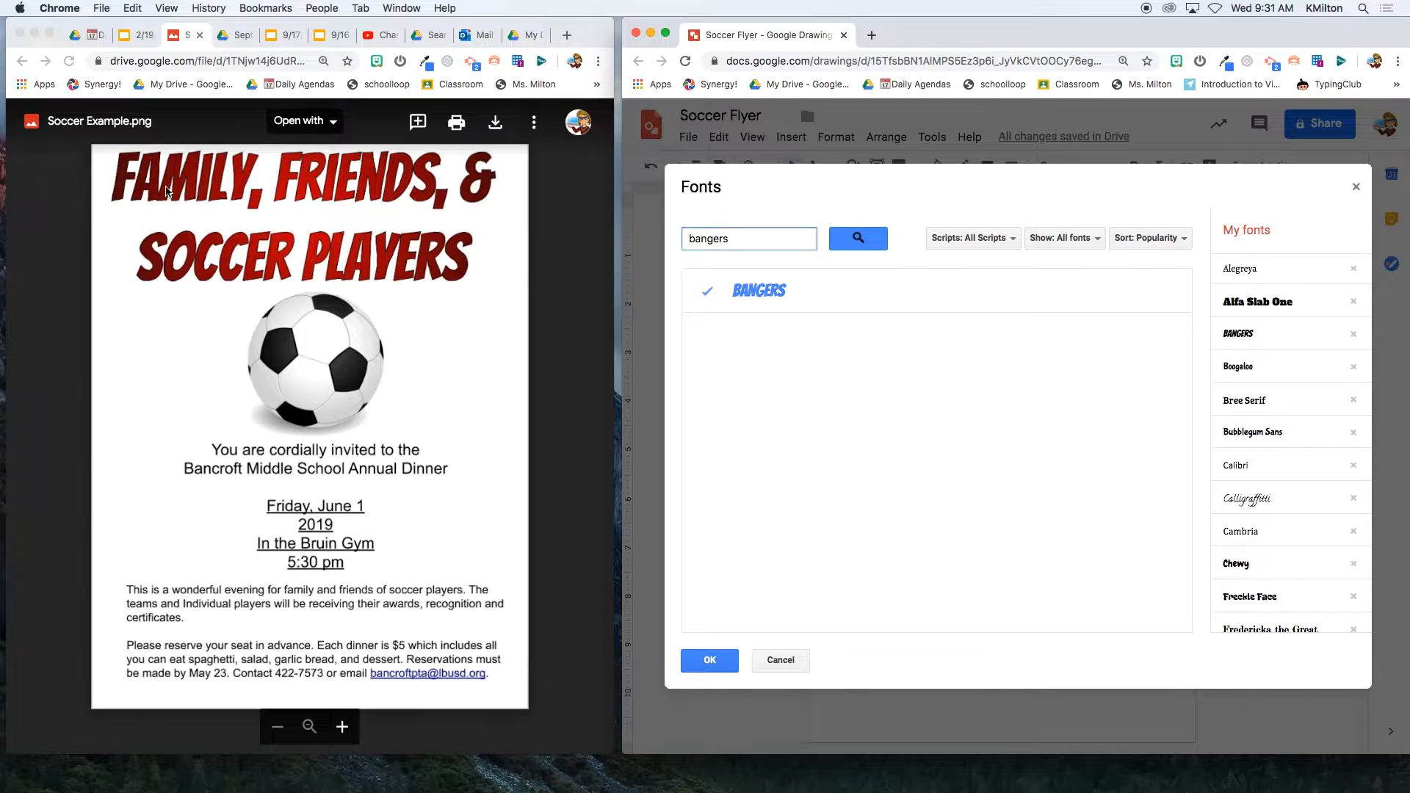
{"action": "left_click", "coordinate": [710, 661]}
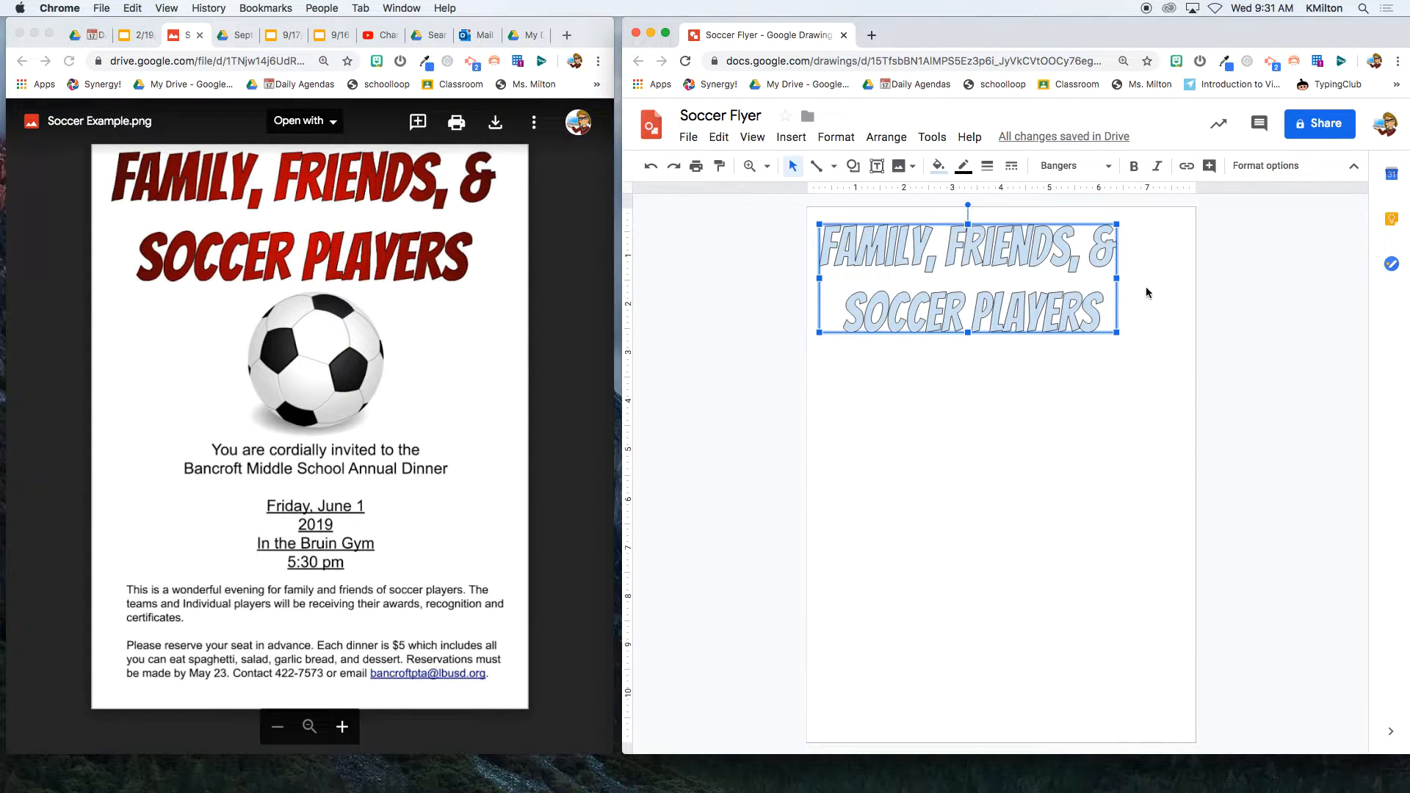
- Enlarge the title box wider and taller, and fill the title text red
{"action": "left_click_drag", "start_coordinate": [1116, 333], "coordinate": [1188, 347]}
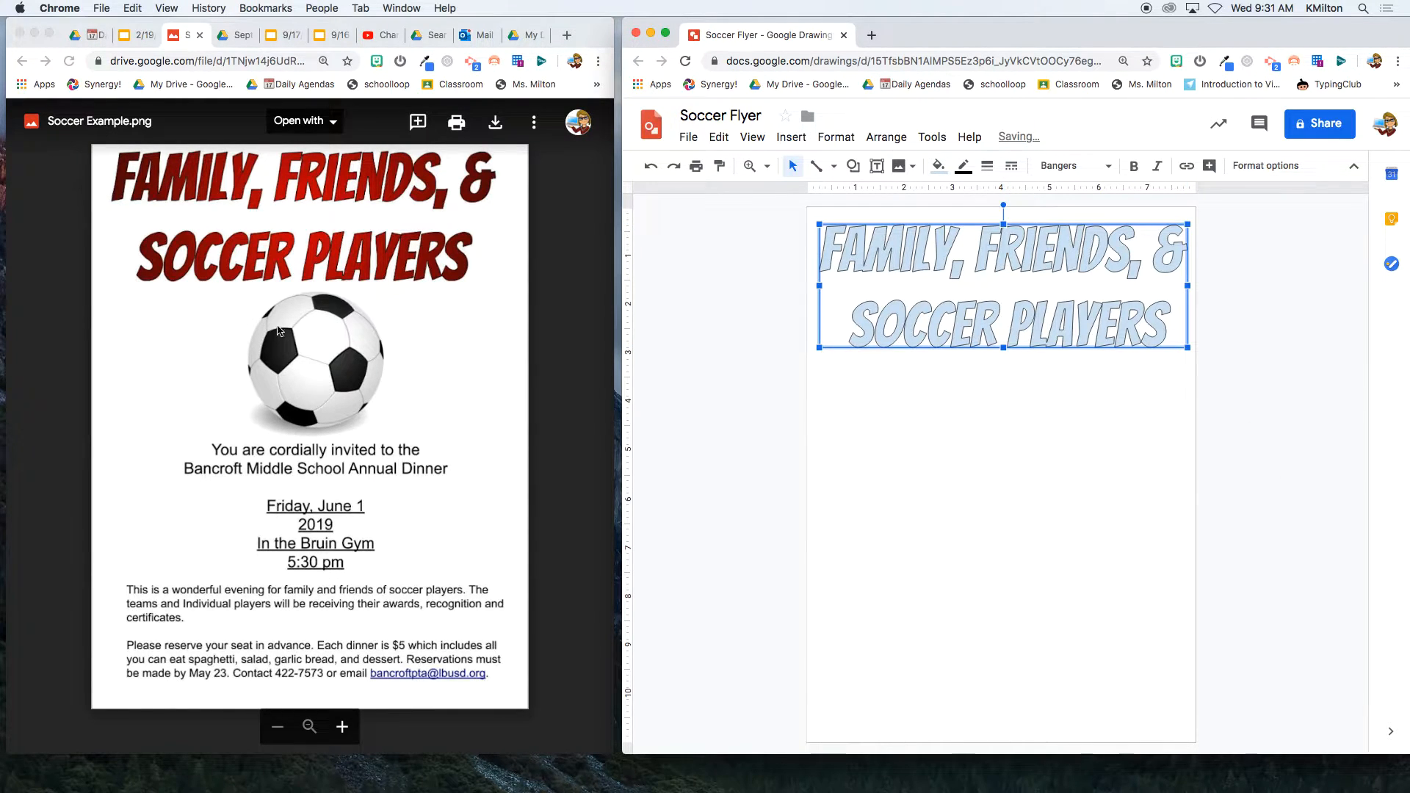
{"action": "left_click_drag", "start_coordinate": [996, 348], "coordinate": [1002, 363]}
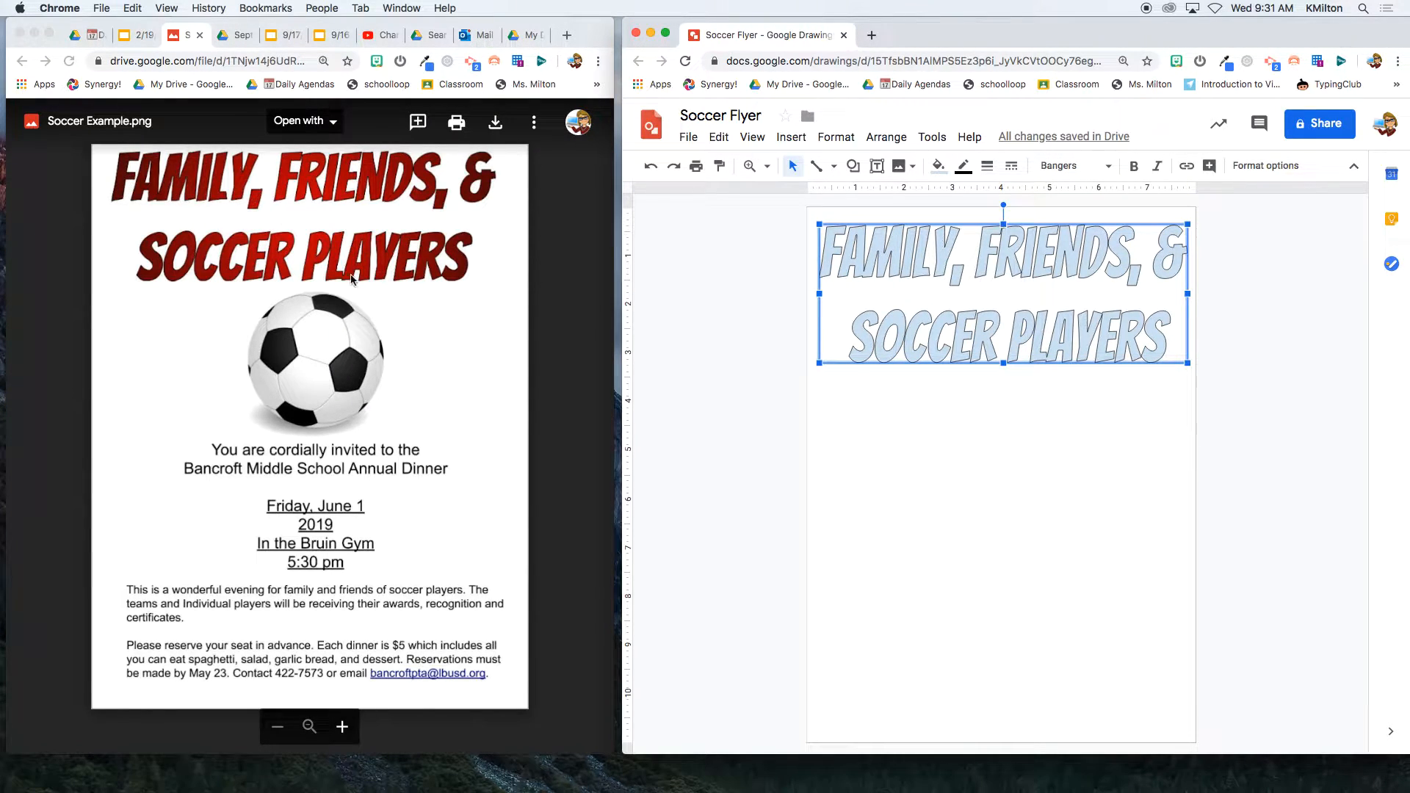
{"action": "left_click", "coordinate": [939, 166]}
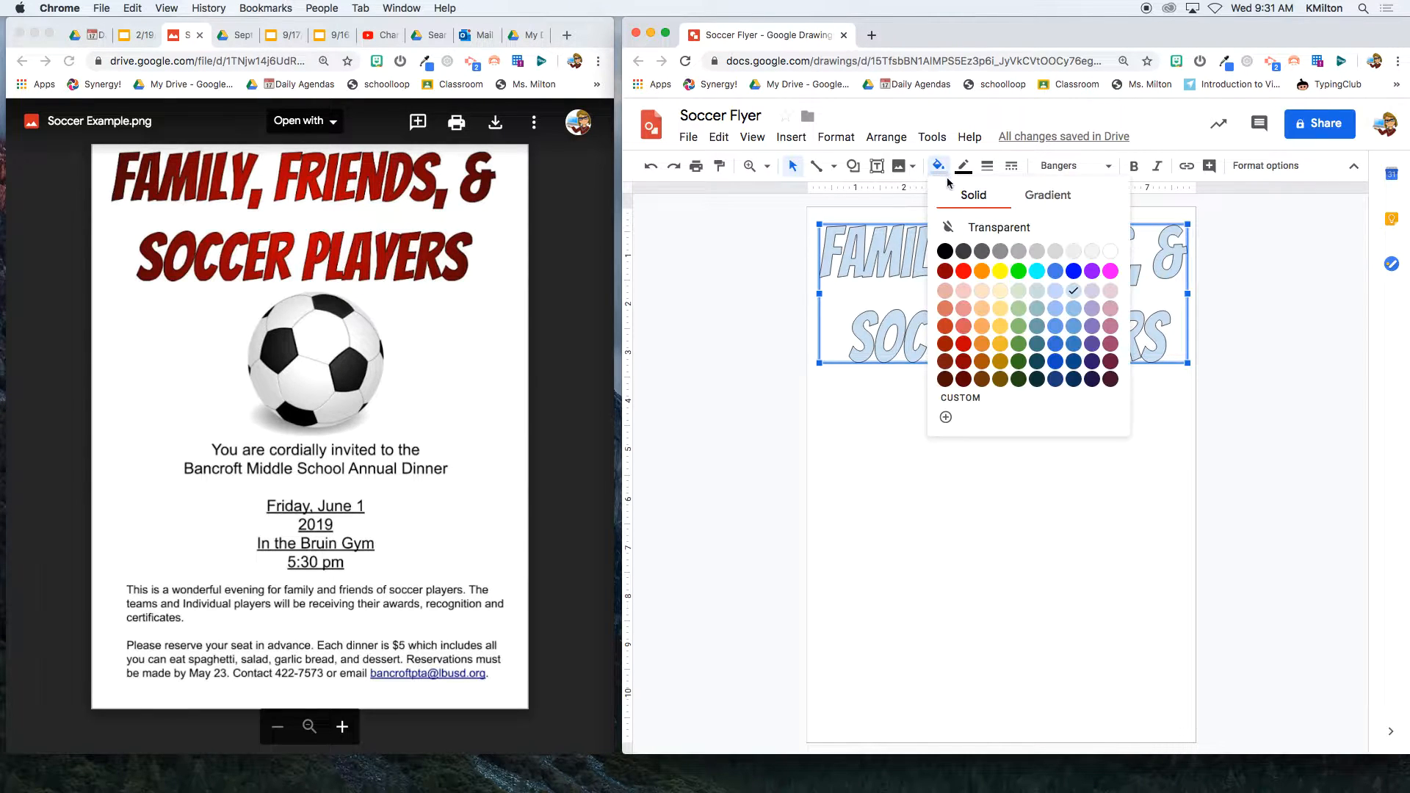
{"action": "left_click", "coordinate": [964, 343]}
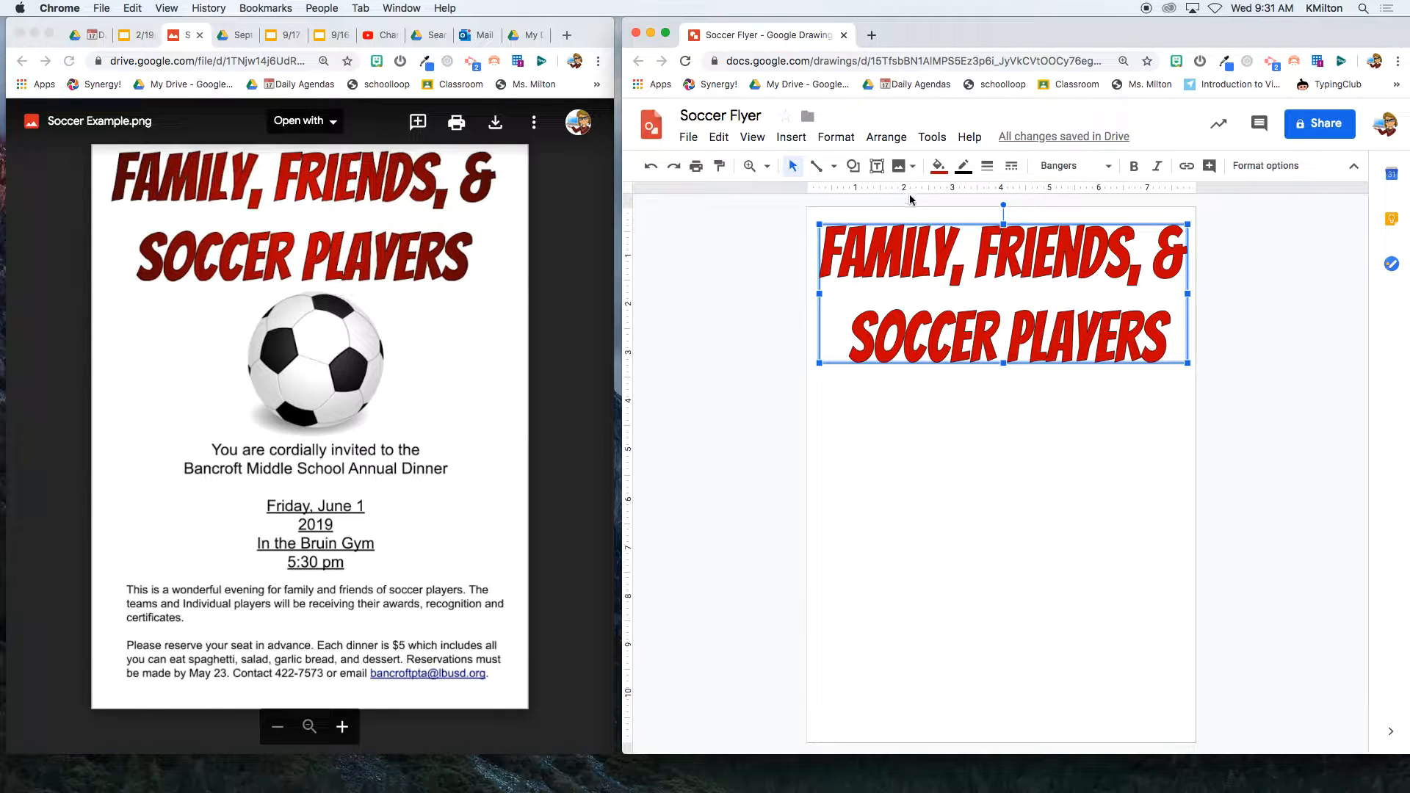
- Change the title fill to a dark red gradient, then deselect the title
{"action": "left_click", "coordinate": [939, 167]}
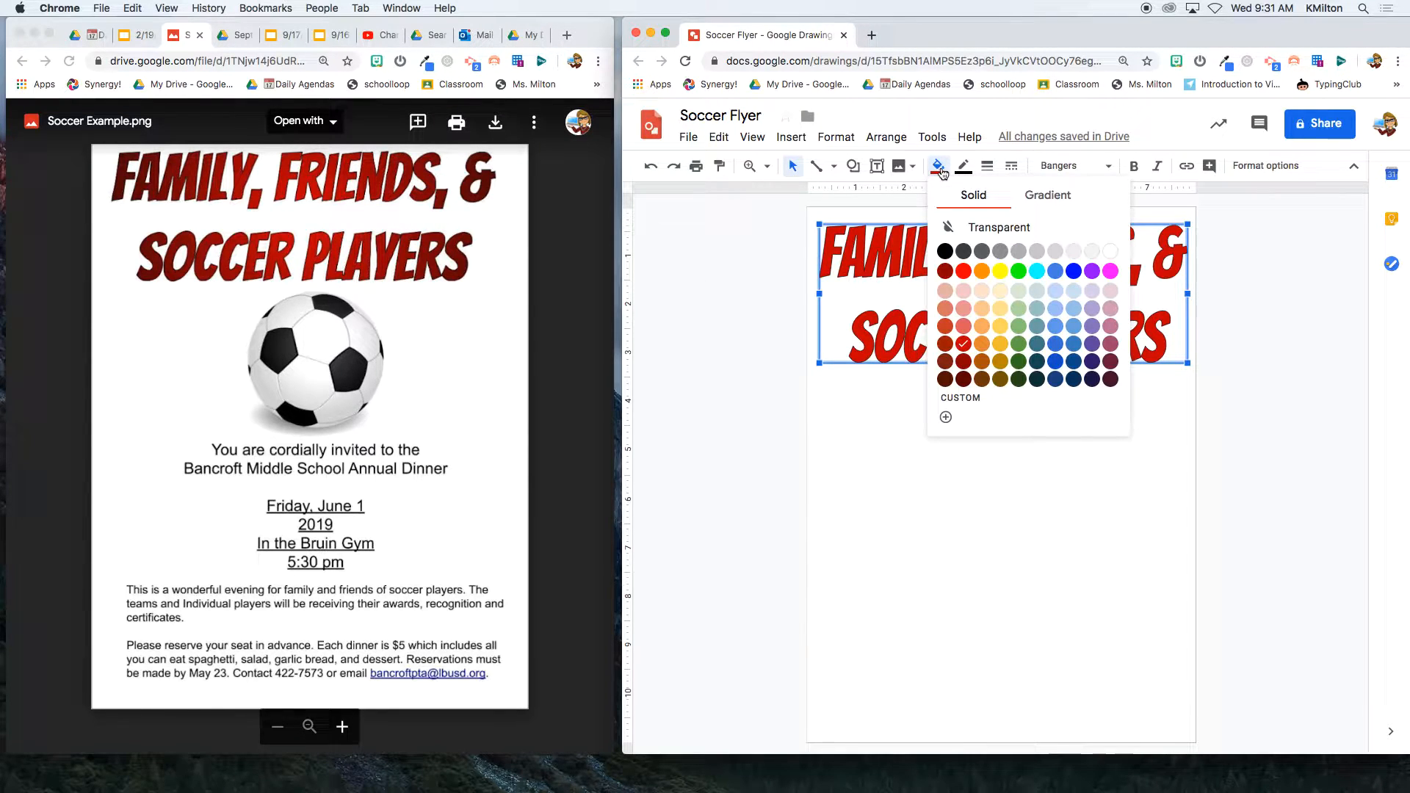
{"action": "left_click", "coordinate": [1066, 197]}
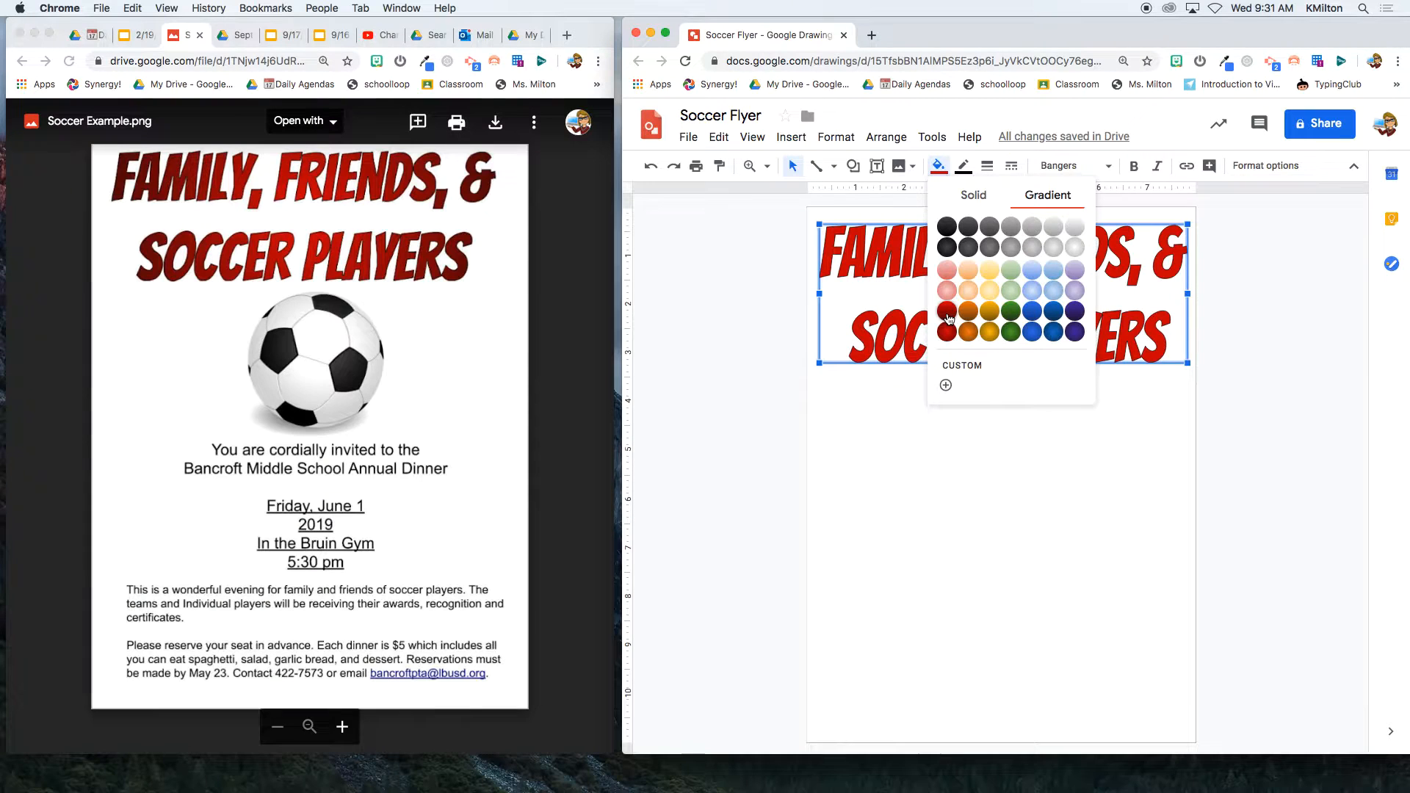
{"action": "left_click", "coordinate": [948, 316]}
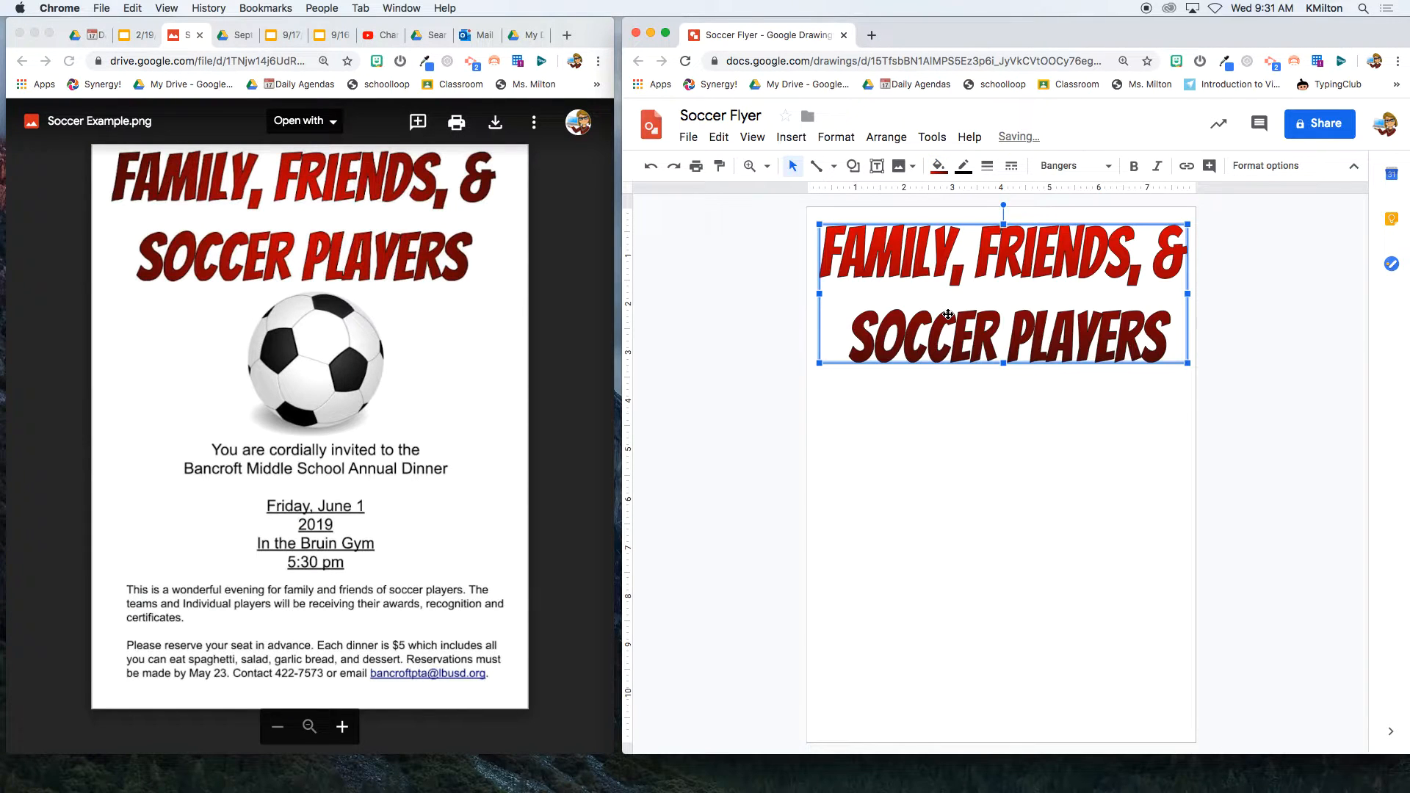
{"action": "left_click", "coordinate": [947, 172]}
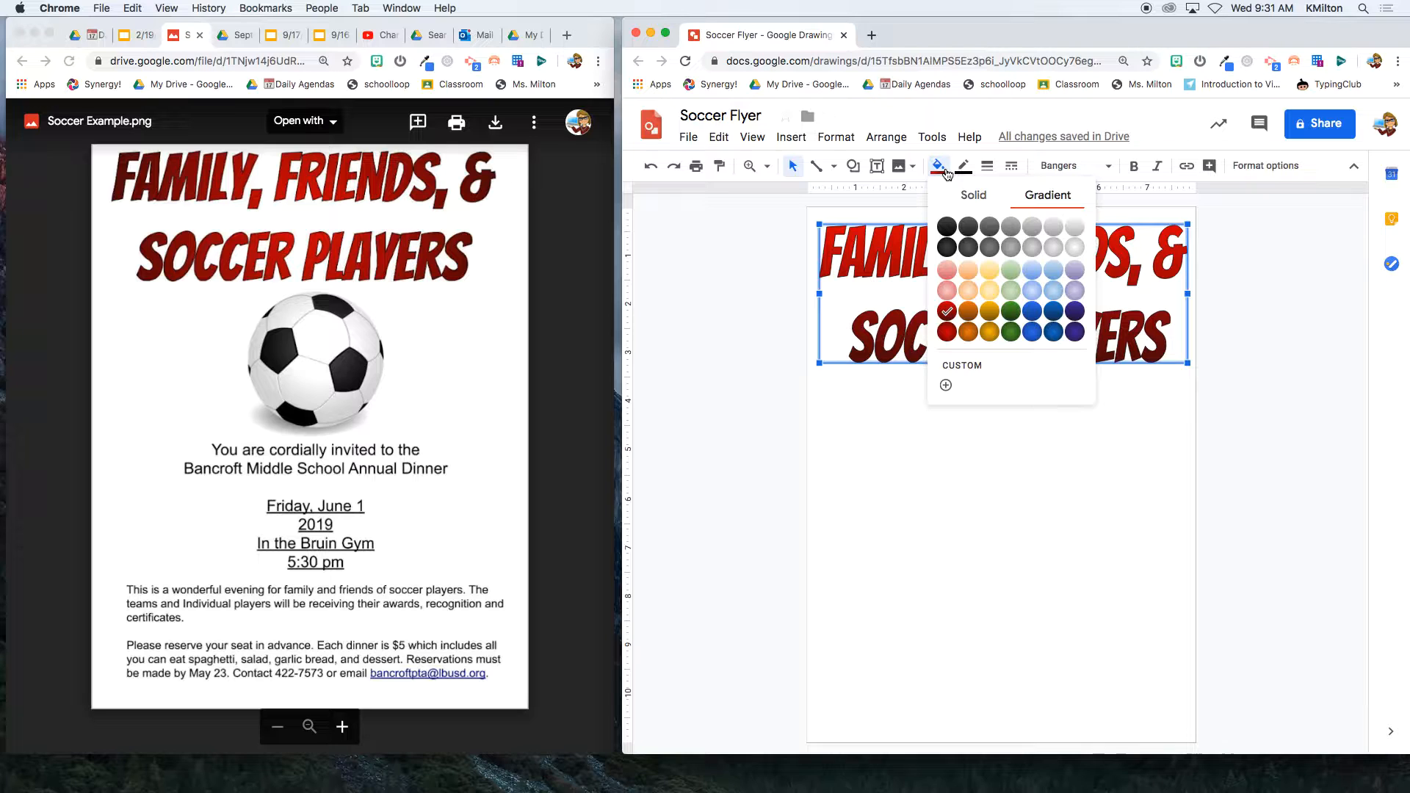
{"action": "left_click", "coordinate": [947, 334]}
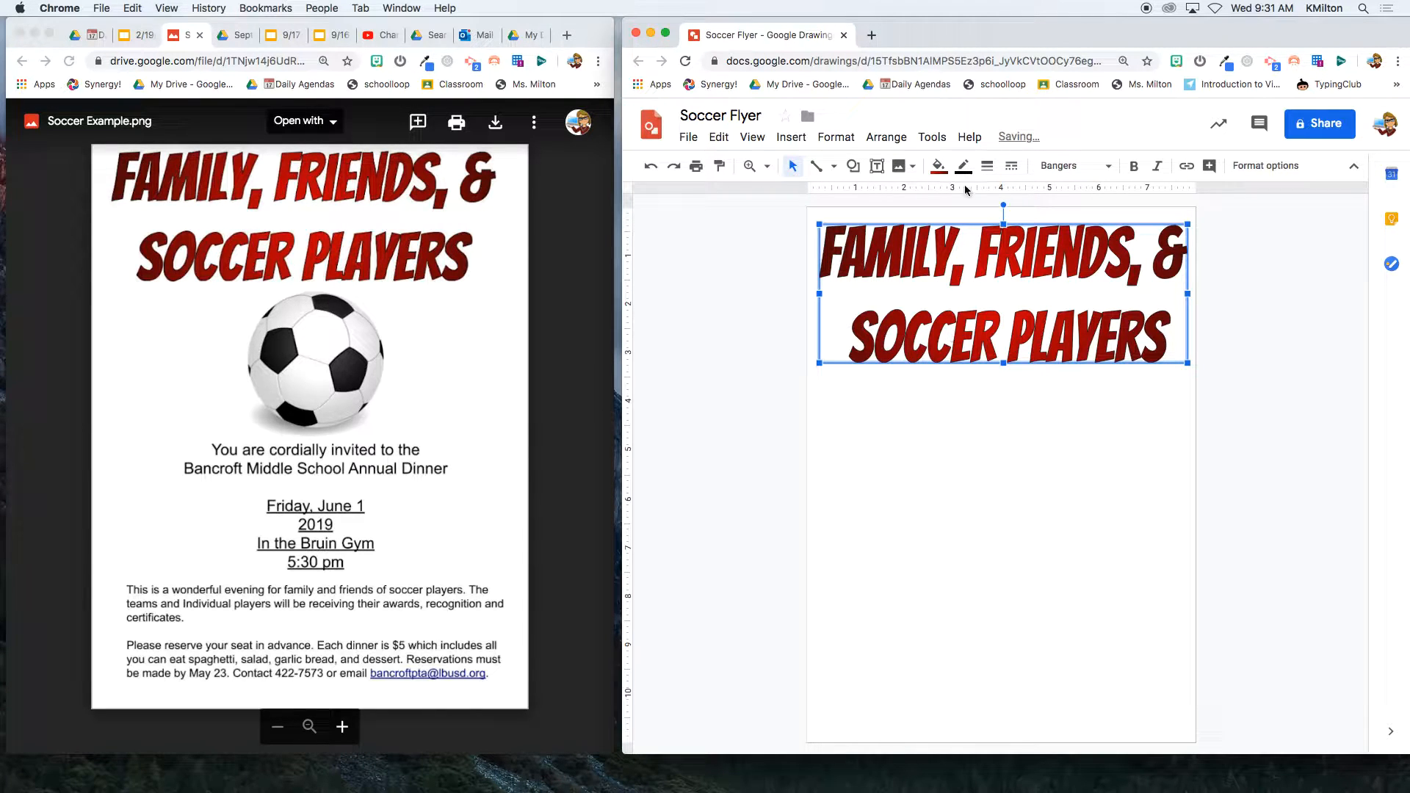
{"action": "left_click", "coordinate": [939, 166]}
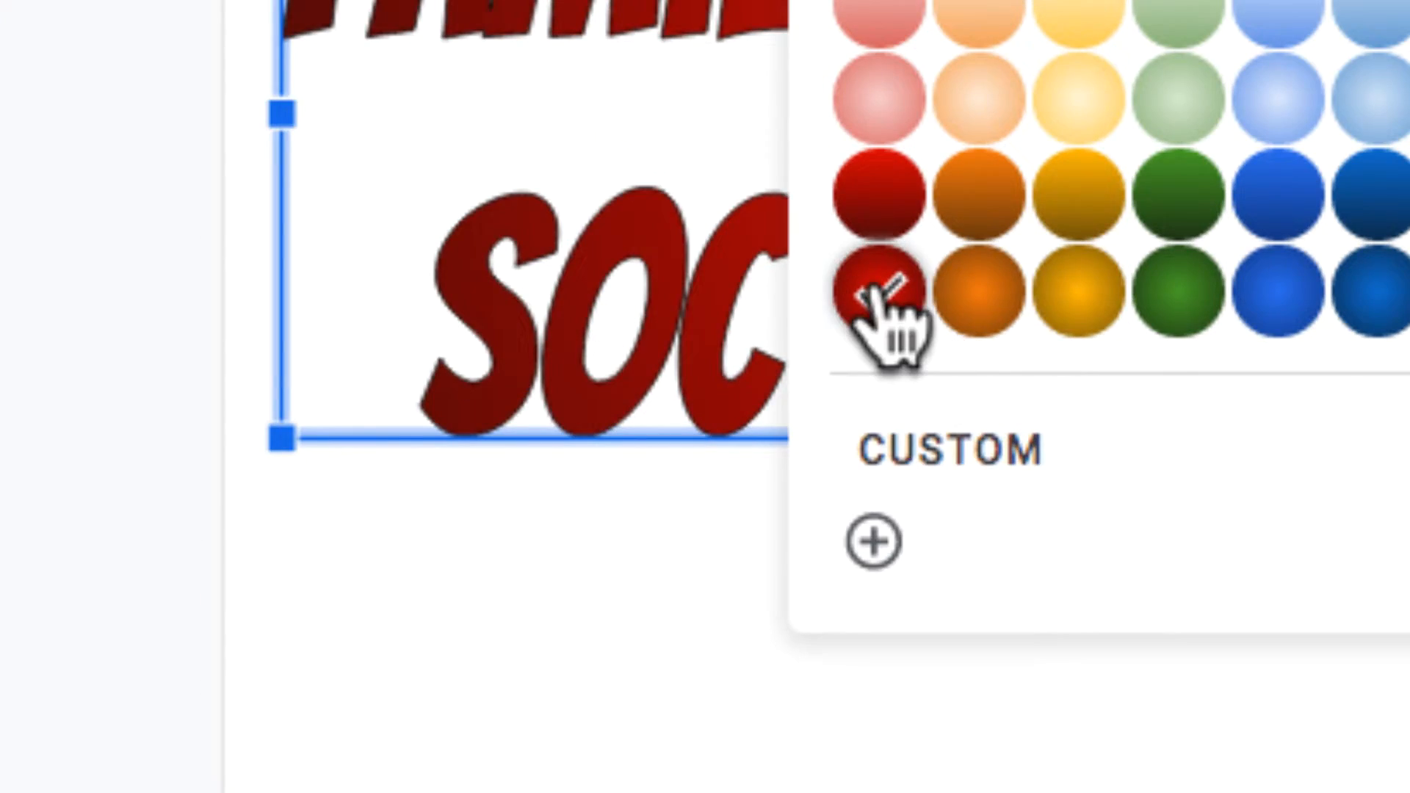
{"action": "left_click", "coordinate": [826, 473]}
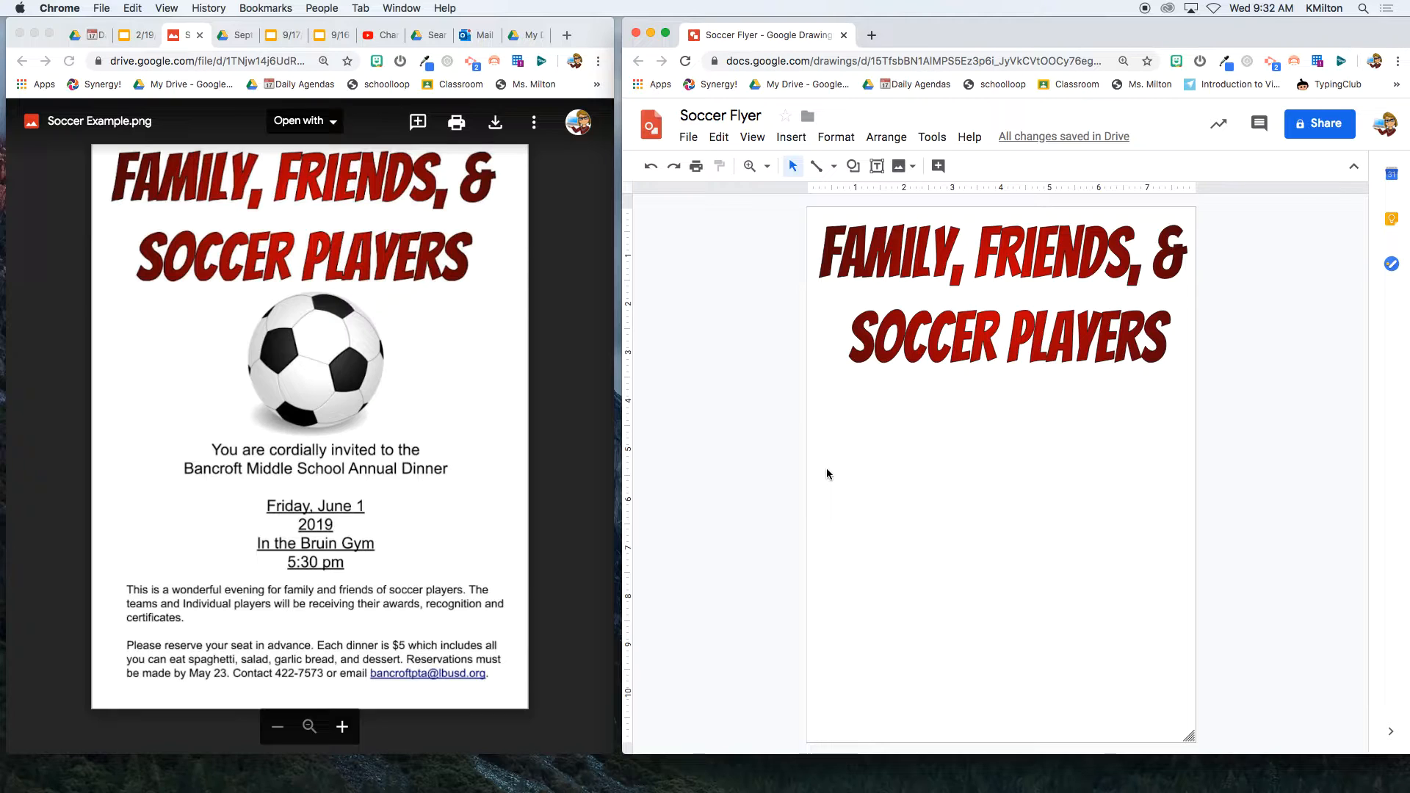
- Search web images for 'soccer clipart' and drag a soccer-ball result onto the page
{"action": "left_click", "coordinate": [799, 140]}
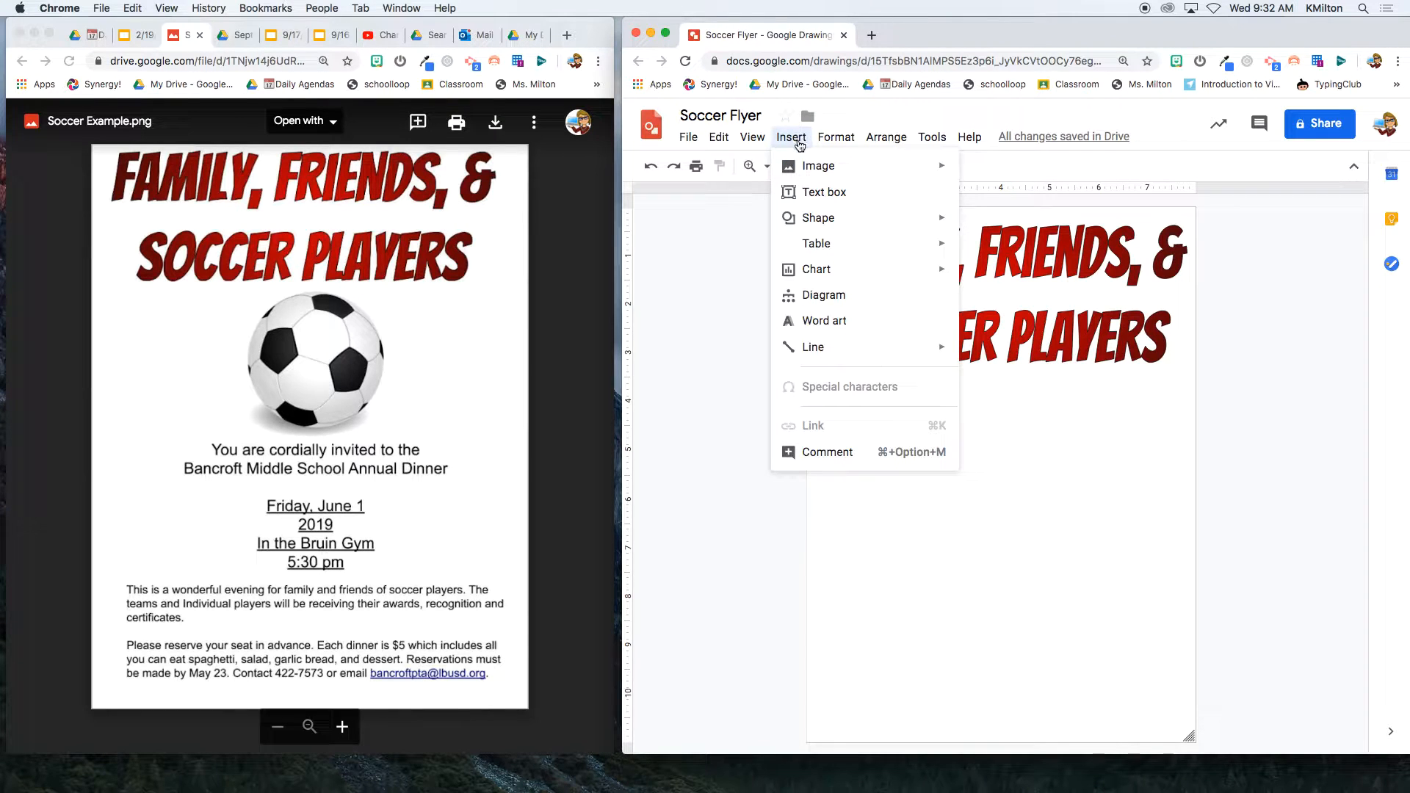
{"action": "mouse_move", "coordinate": [896, 155]}
{"action": "left_click", "coordinate": [1026, 197]}
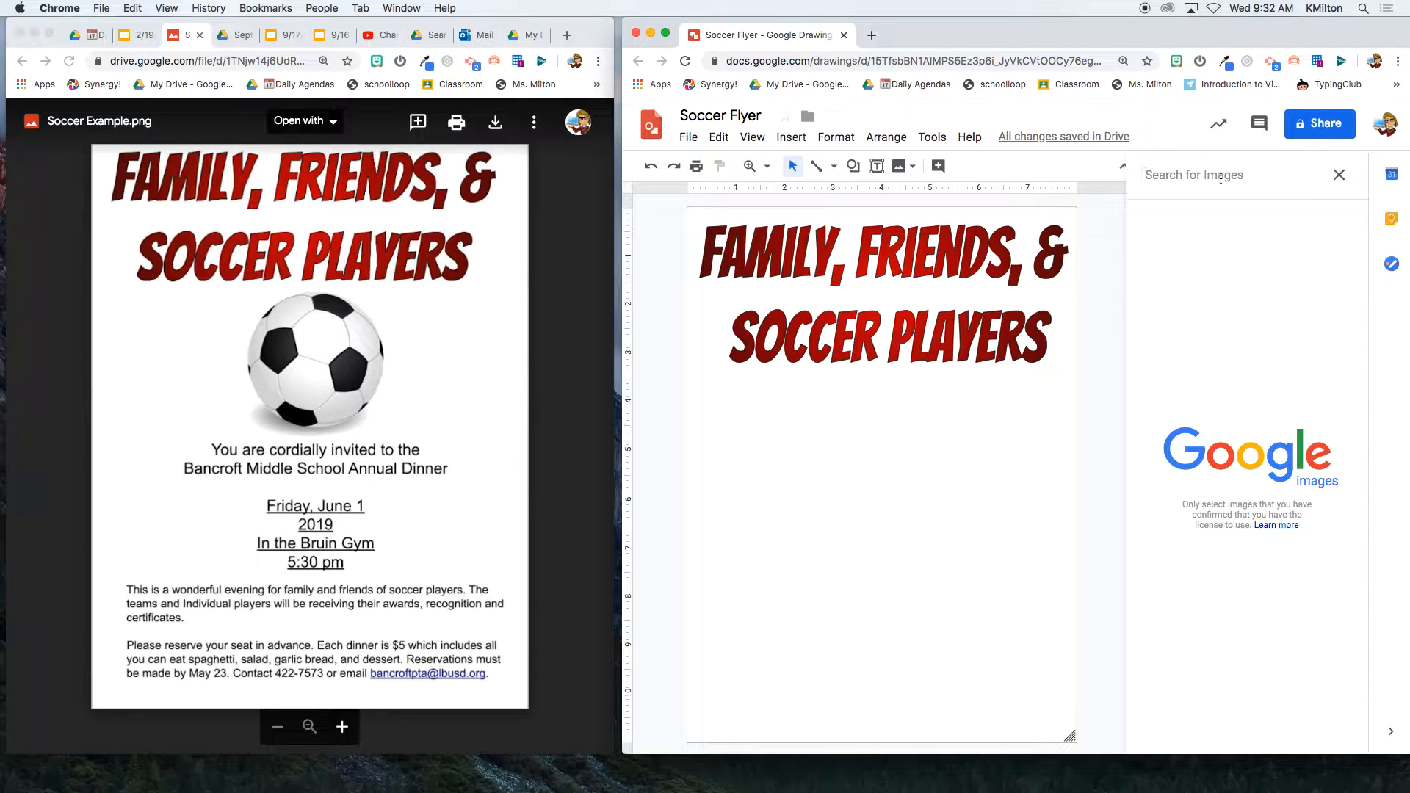
{"action": "type", "text": "soccer"}
{"action": "key", "text": "Return"}
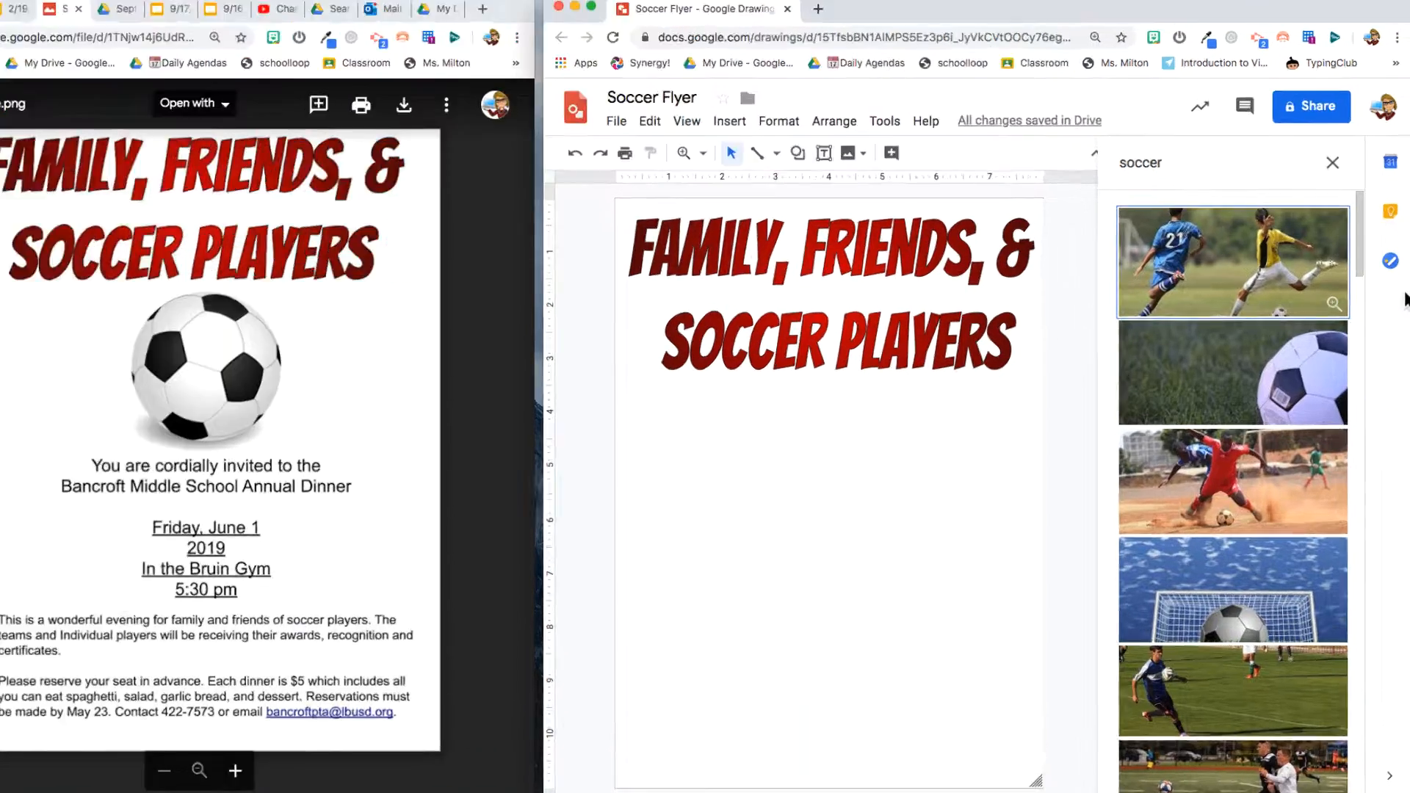
{"action": "left_click", "coordinate": [1213, 174]}
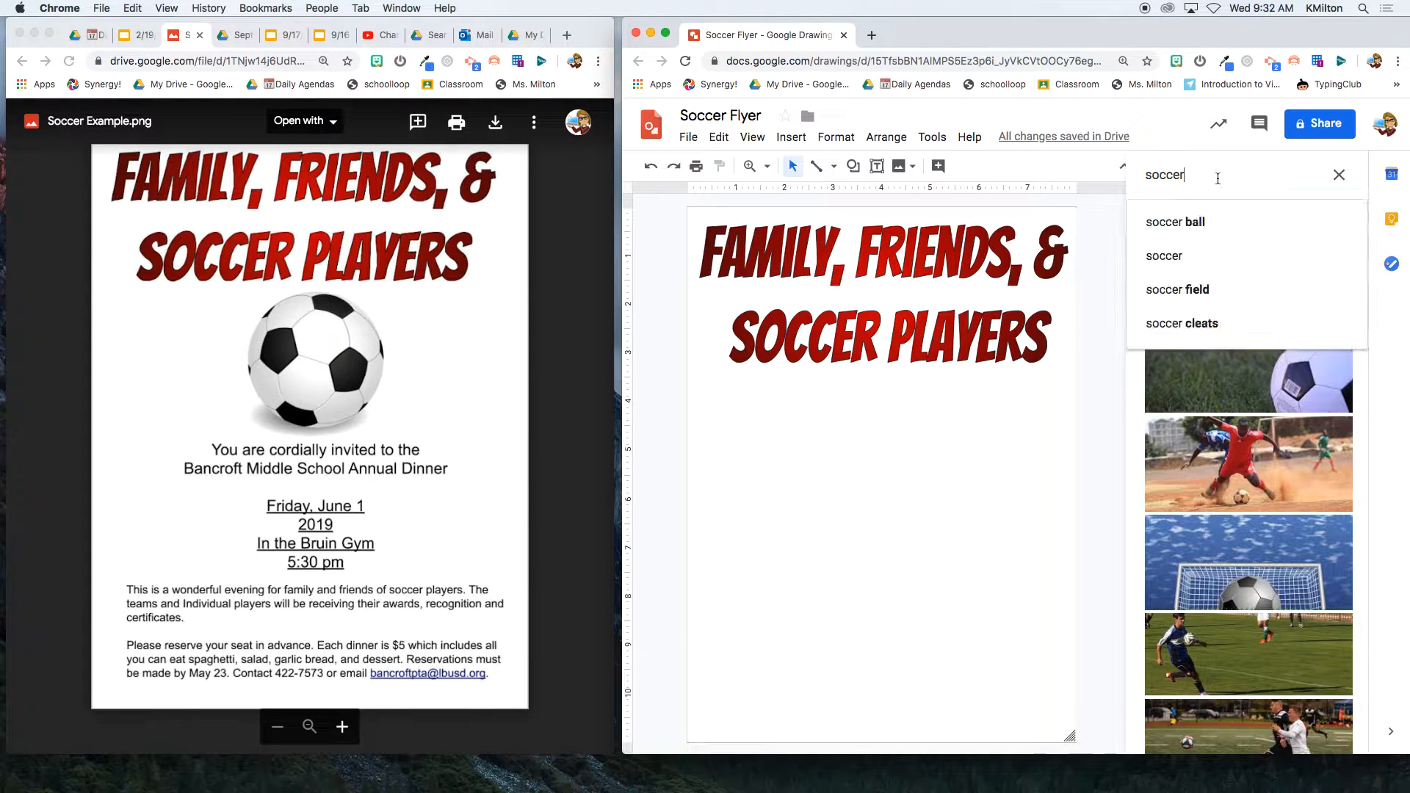
{"action": "type", "text": "clipart"}
{"action": "key", "text": "Return"}
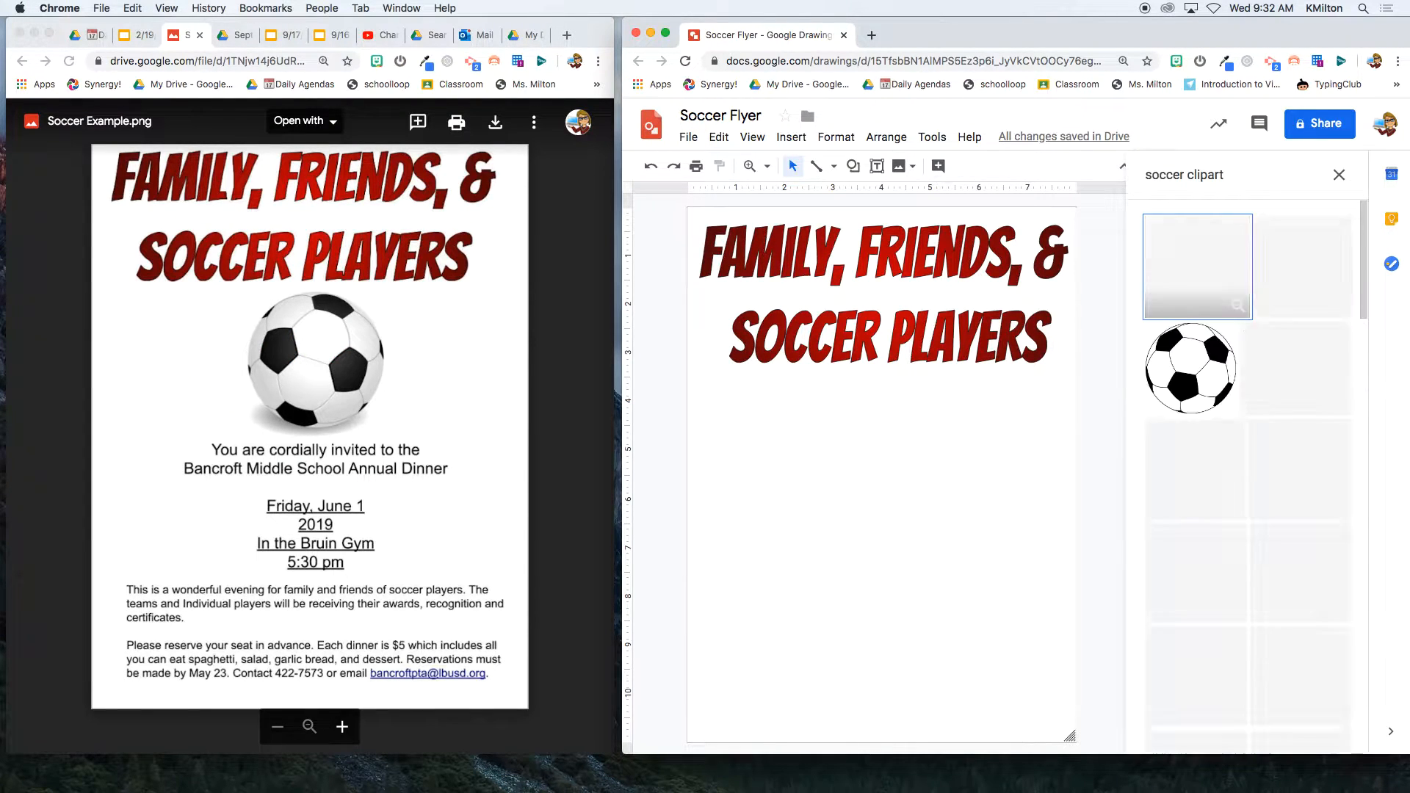
{"action": "left_click_drag", "start_coordinate": [1204, 264], "coordinate": [810, 535]}
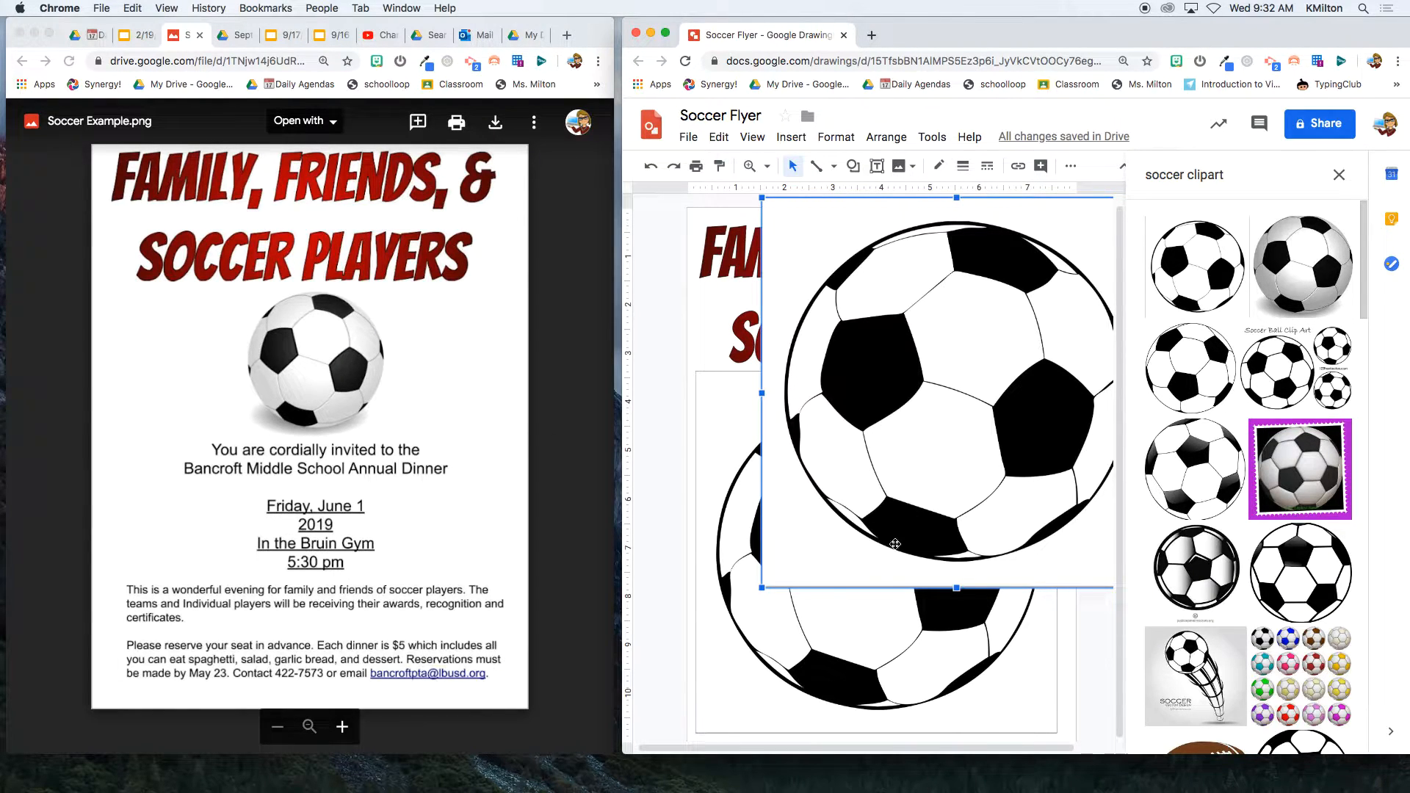
- Replace the oversized ball with another soccer-ball clipart, shrunk to about 60% below the title
{"action": "left_click", "coordinate": [686, 370]}
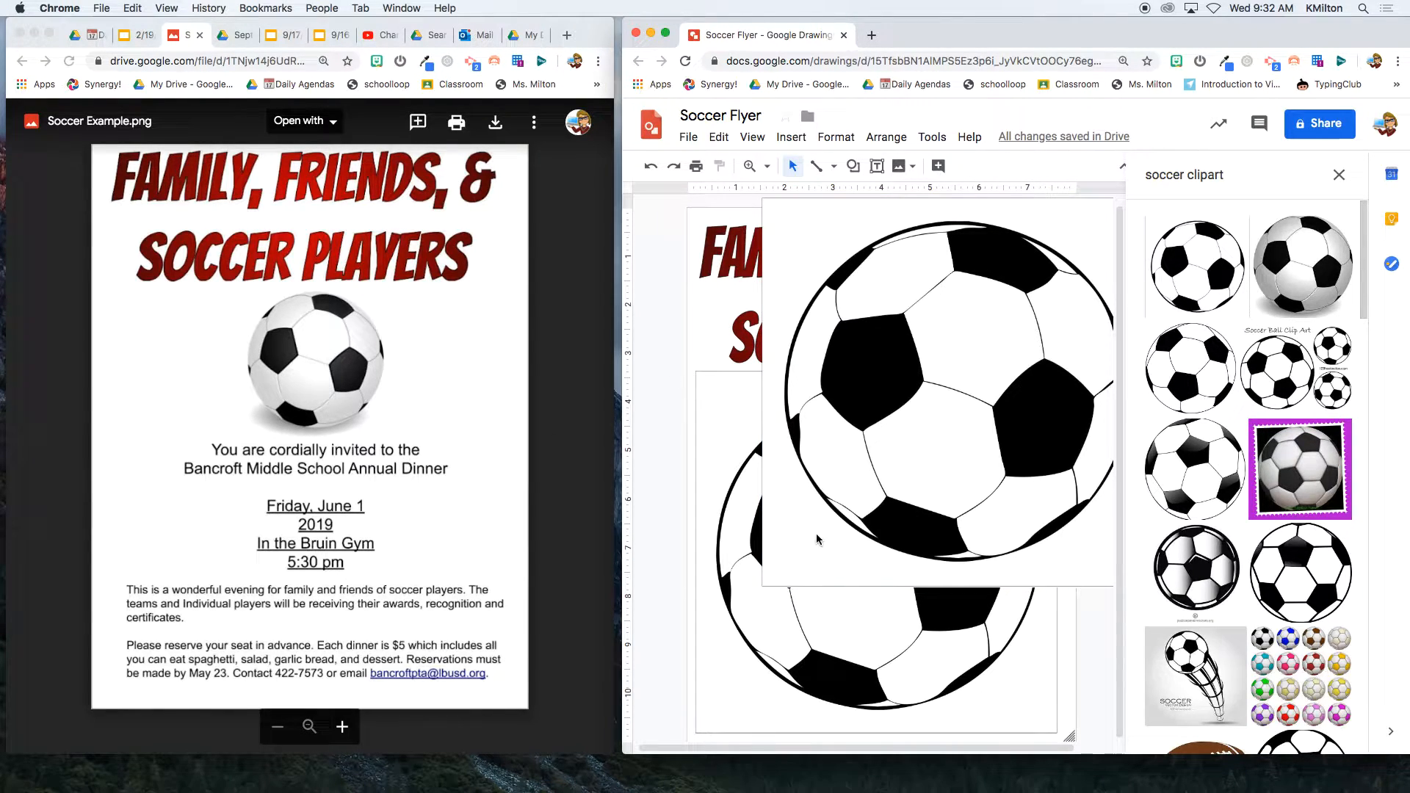
{"action": "left_click", "coordinate": [952, 618]}
{"action": "key", "text": "BackSpace"}
{"action": "left_click_drag", "start_coordinate": [1302, 266], "coordinate": [830, 521]}
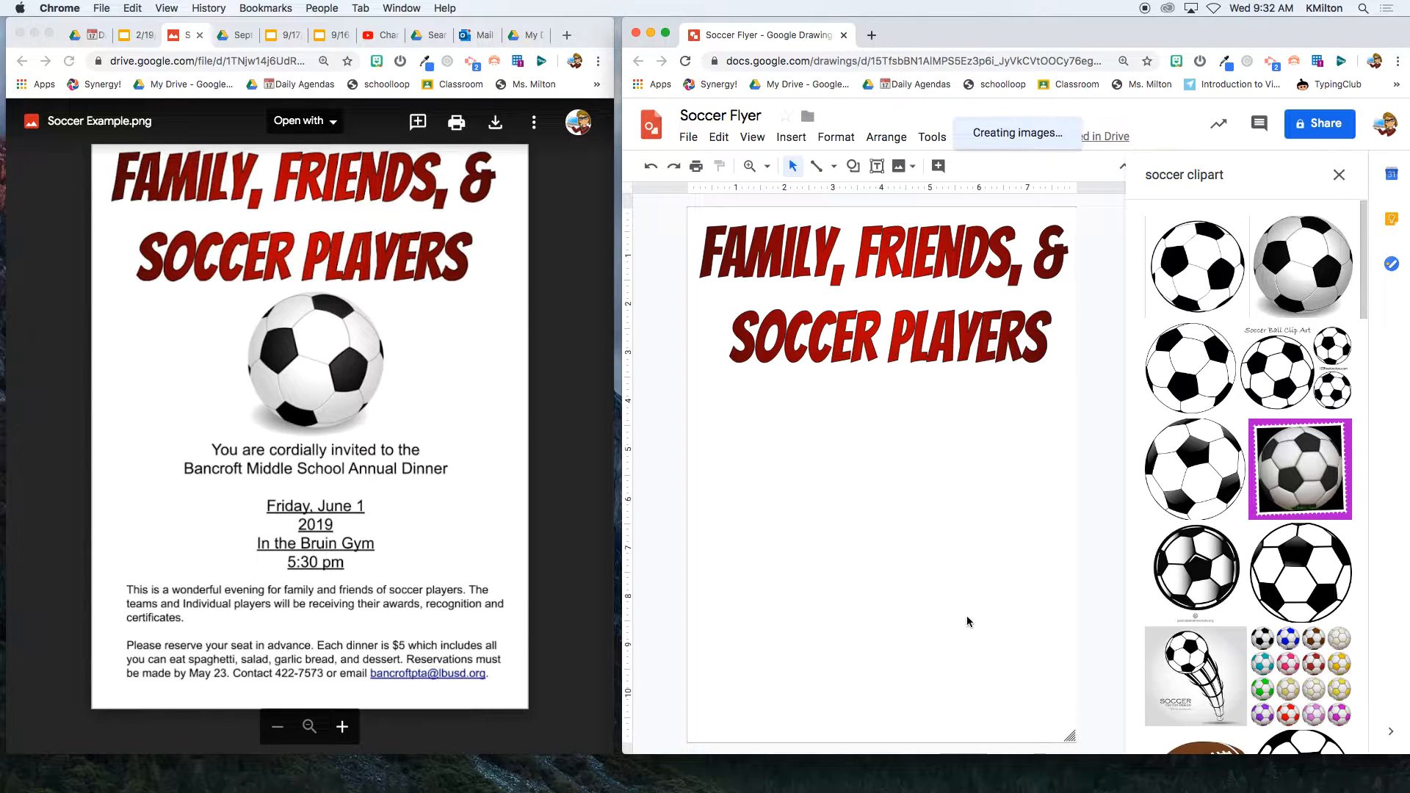
{"action": "left_click_drag", "start_coordinate": [813, 487], "coordinate": [927, 478]}
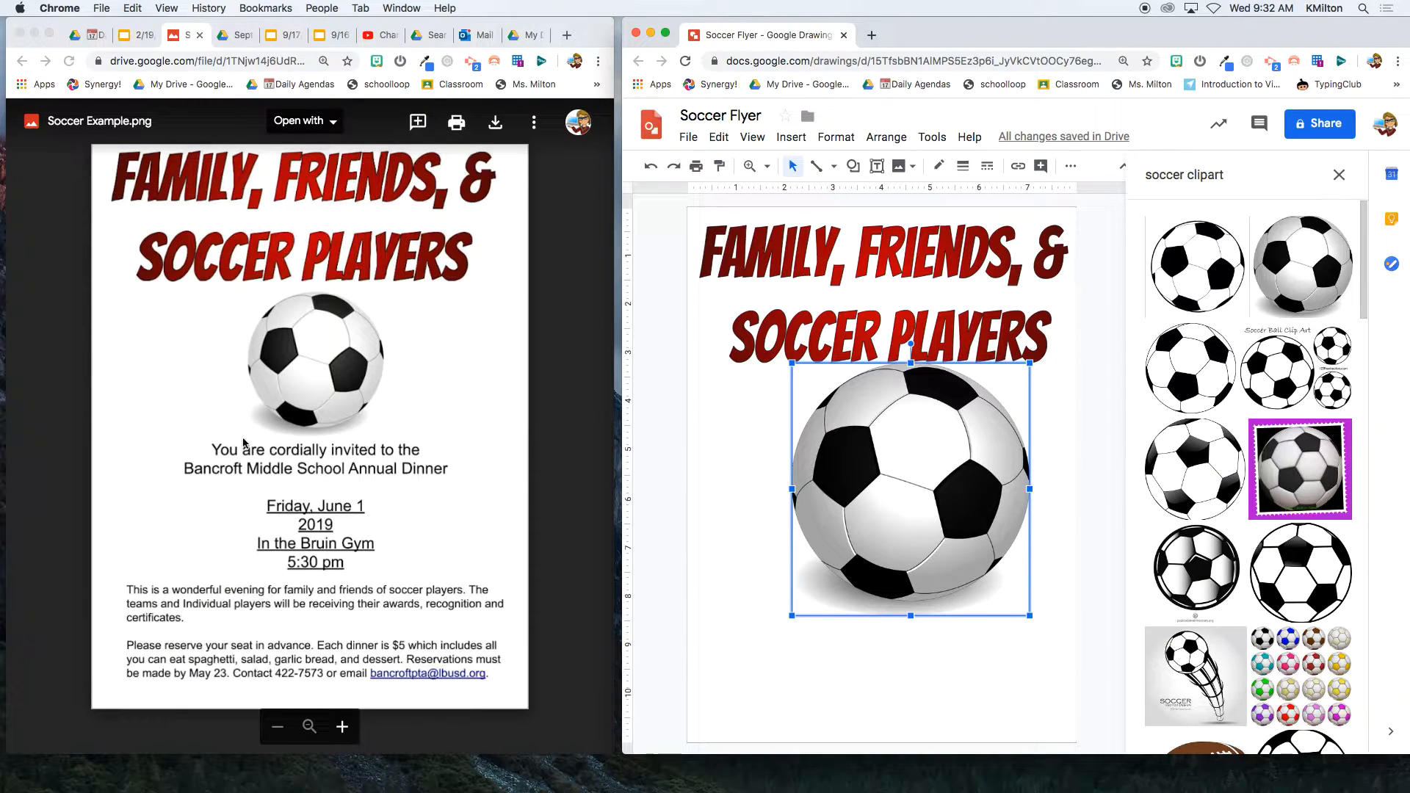
{"action": "left_click_drag", "start_coordinate": [1029, 616], "coordinate": [940, 519]}
{"action": "left_click_drag", "start_coordinate": [843, 471], "coordinate": [886, 472]}
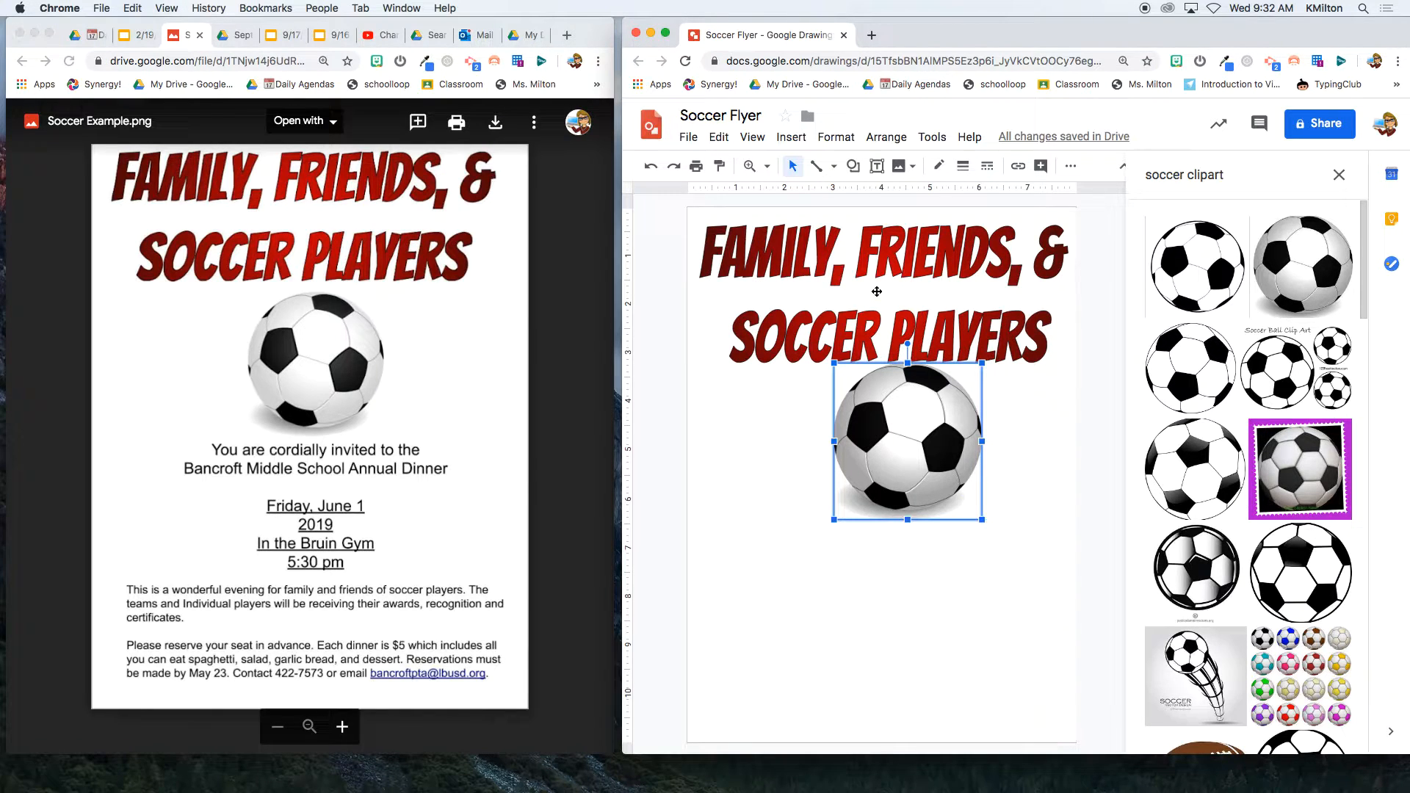
- Widen and heighten the title, and nudge the ball so it sits centred beneath it
{"action": "left_click", "coordinate": [710, 341]}
{"action": "left_click_drag", "start_coordinate": [699, 362], "coordinate": [722, 339]}
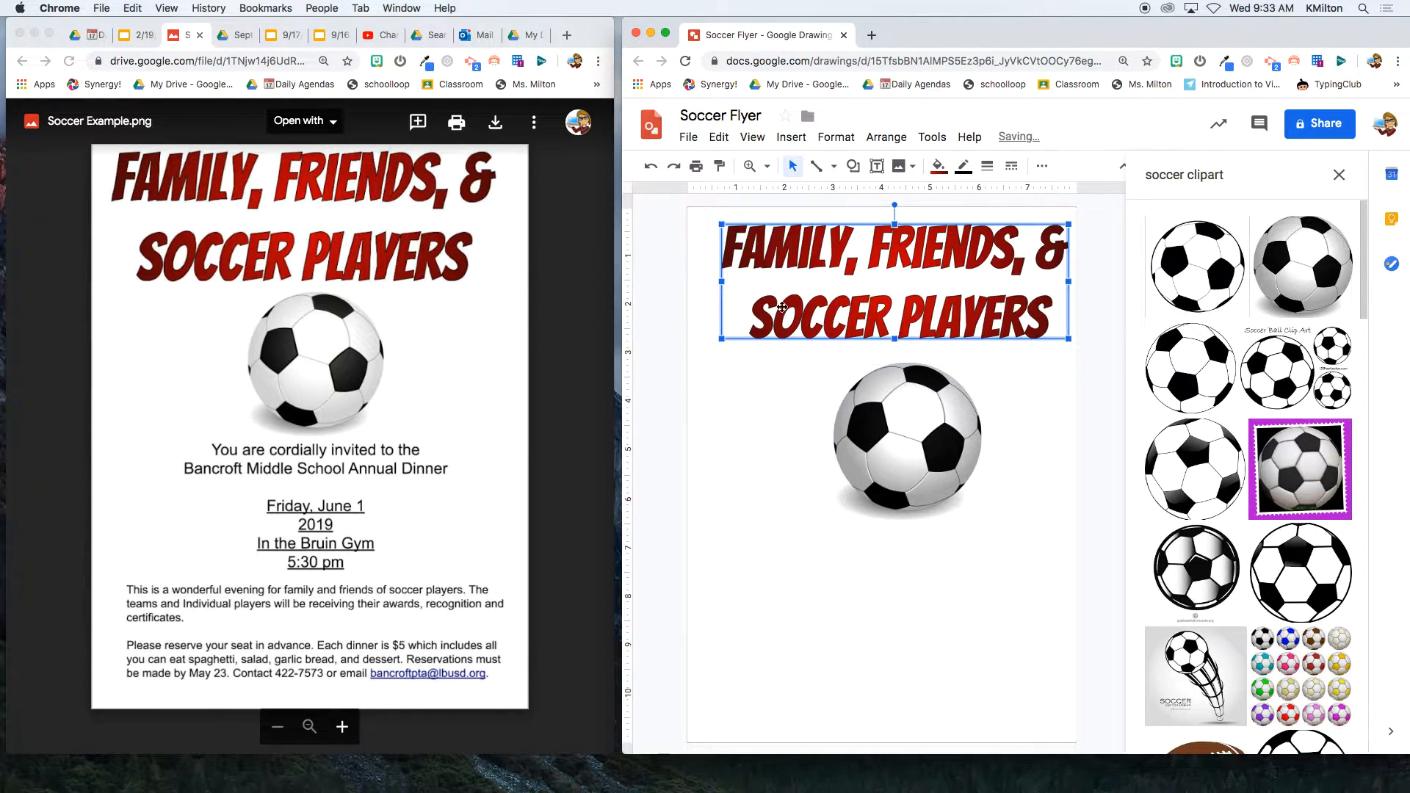
{"action": "left_click_drag", "start_coordinate": [910, 432], "coordinate": [910, 419]}
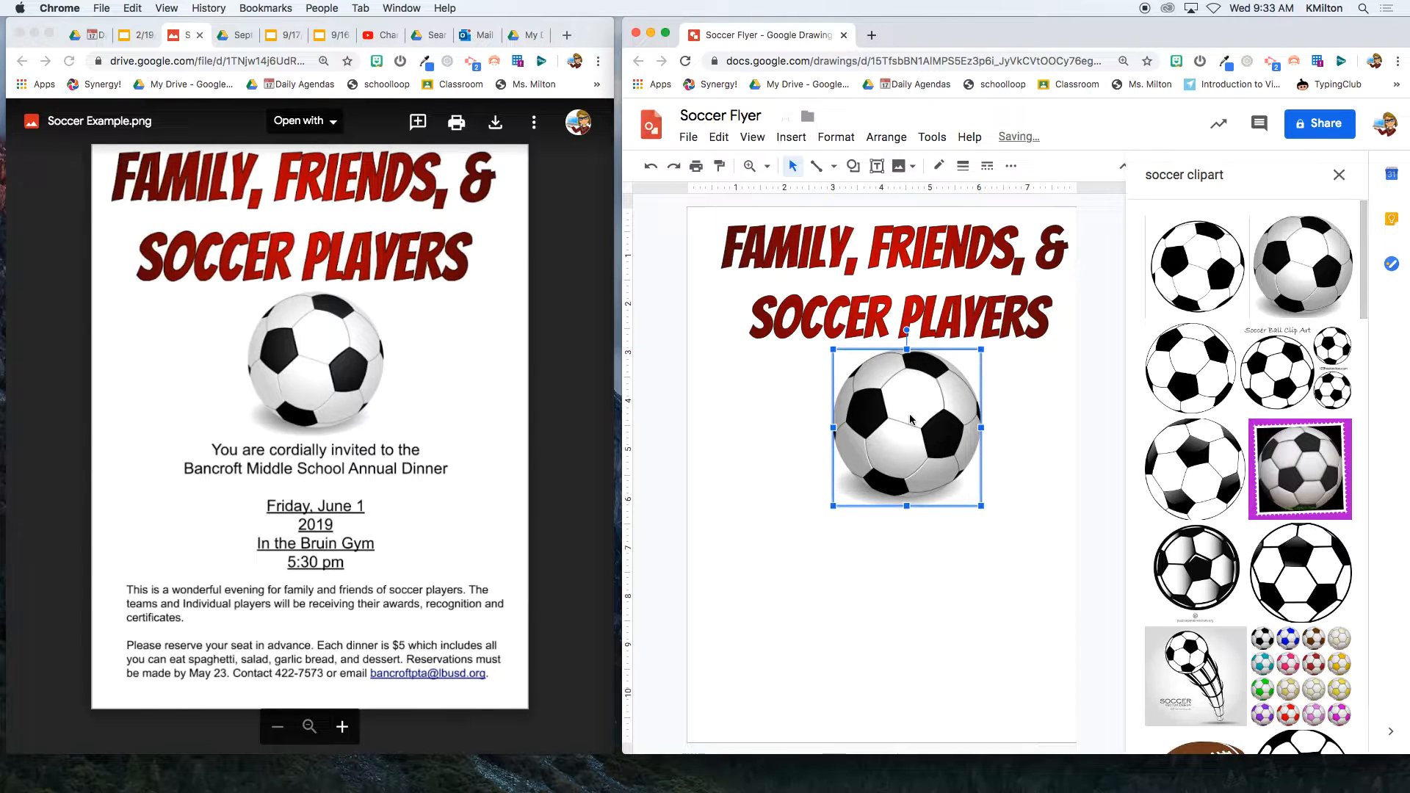
{"action": "left_click", "coordinate": [811, 292]}
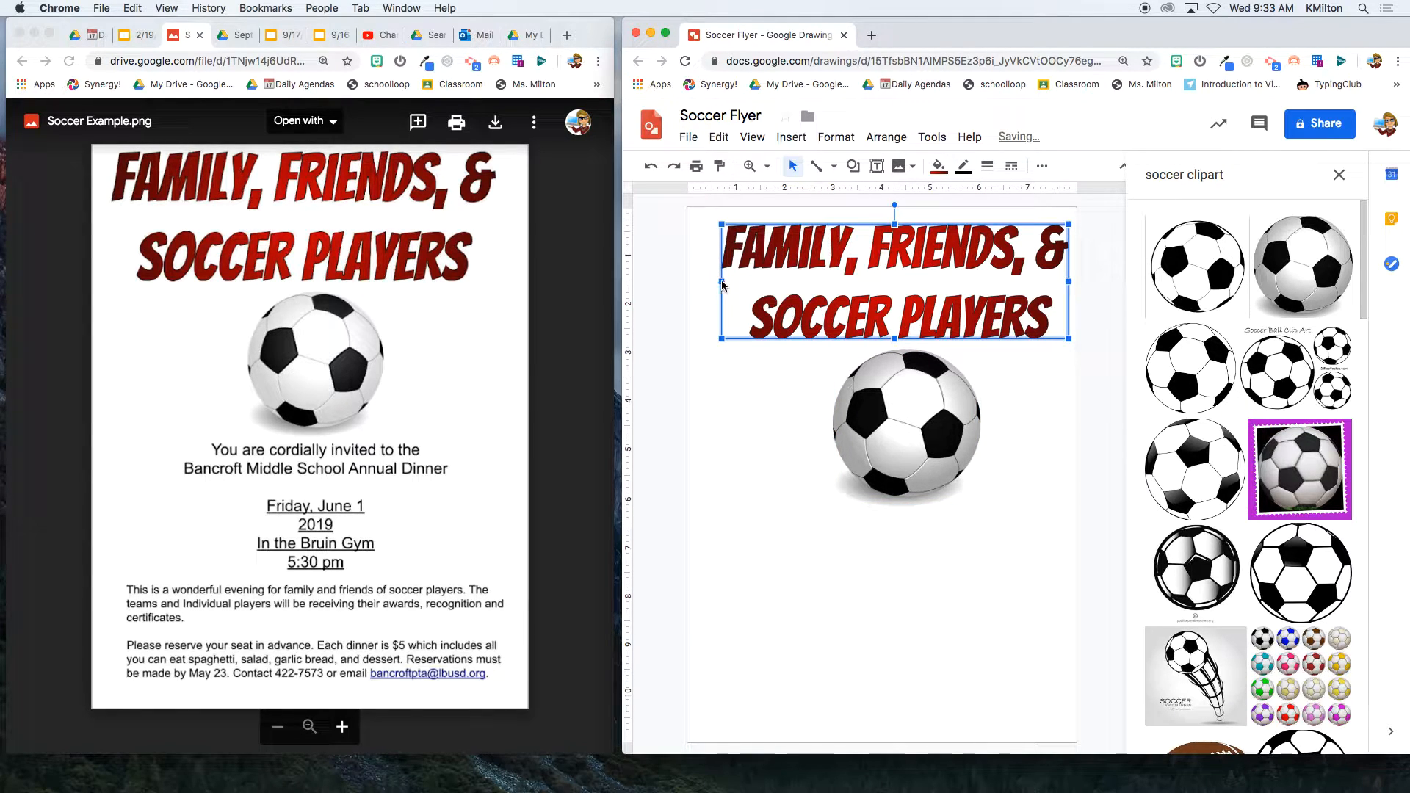
{"action": "left_click_drag", "start_coordinate": [722, 281], "coordinate": [704, 286]}
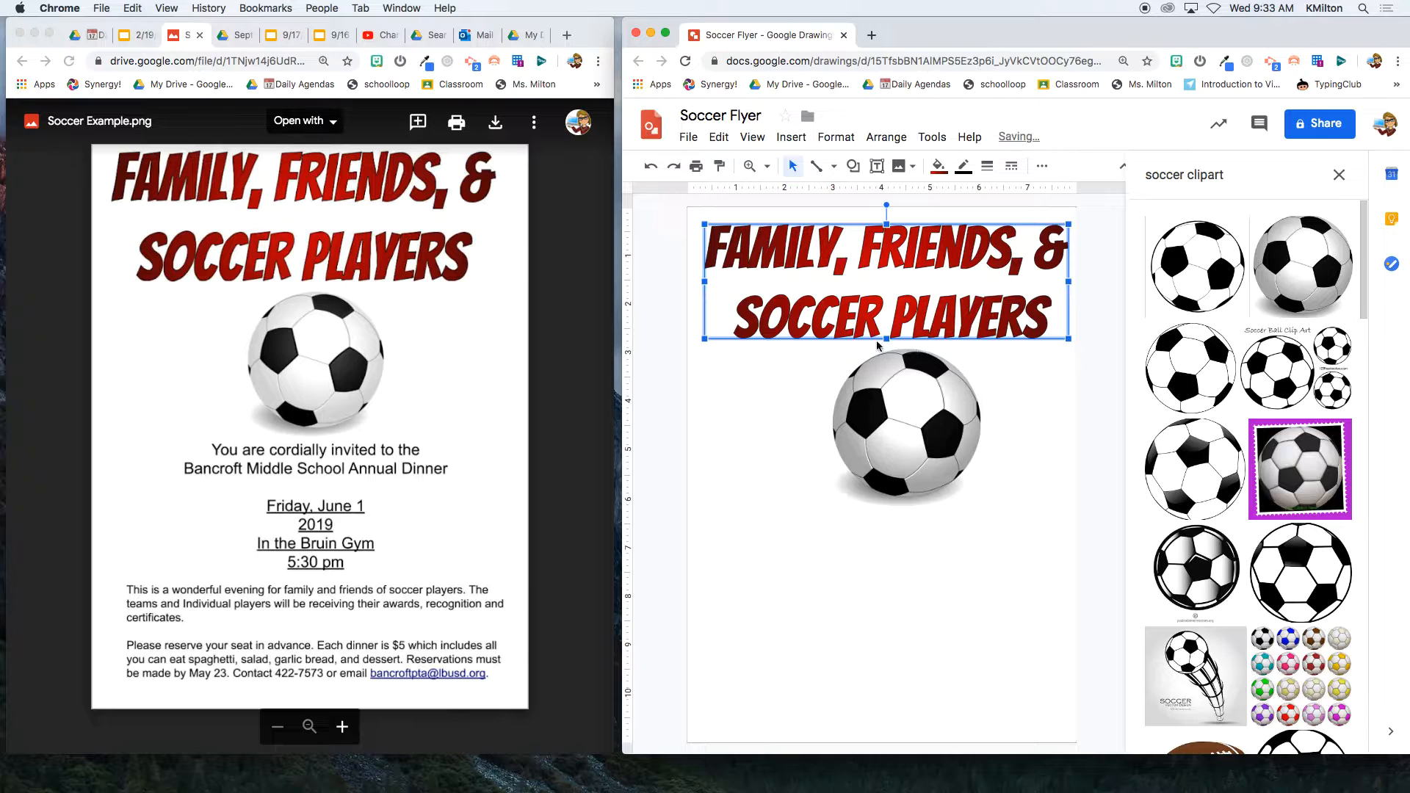
{"action": "left_click_drag", "start_coordinate": [886, 339], "coordinate": [885, 349]}
{"action": "left_click_drag", "start_coordinate": [942, 407], "coordinate": [934, 415]}
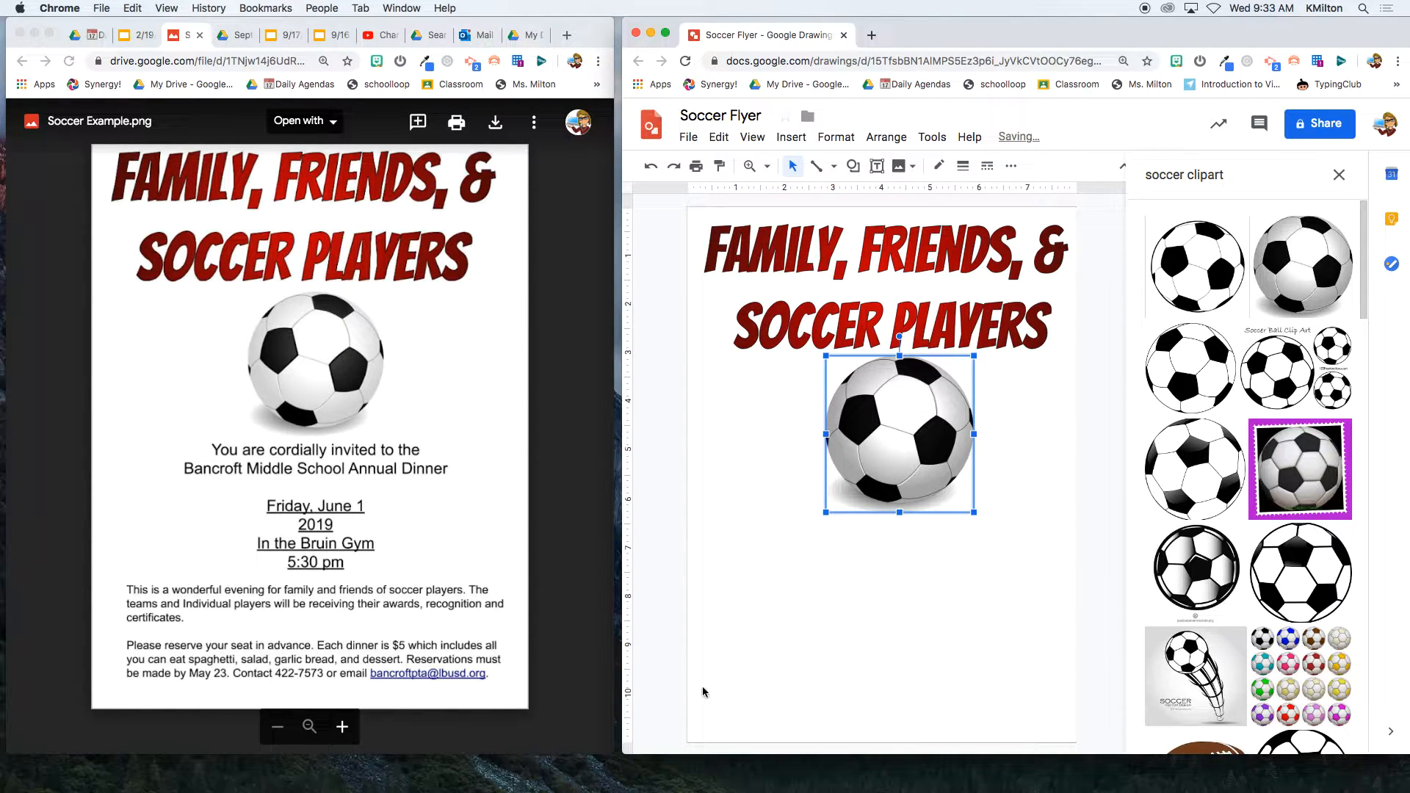
{"action": "left_click", "coordinate": [864, 629]}
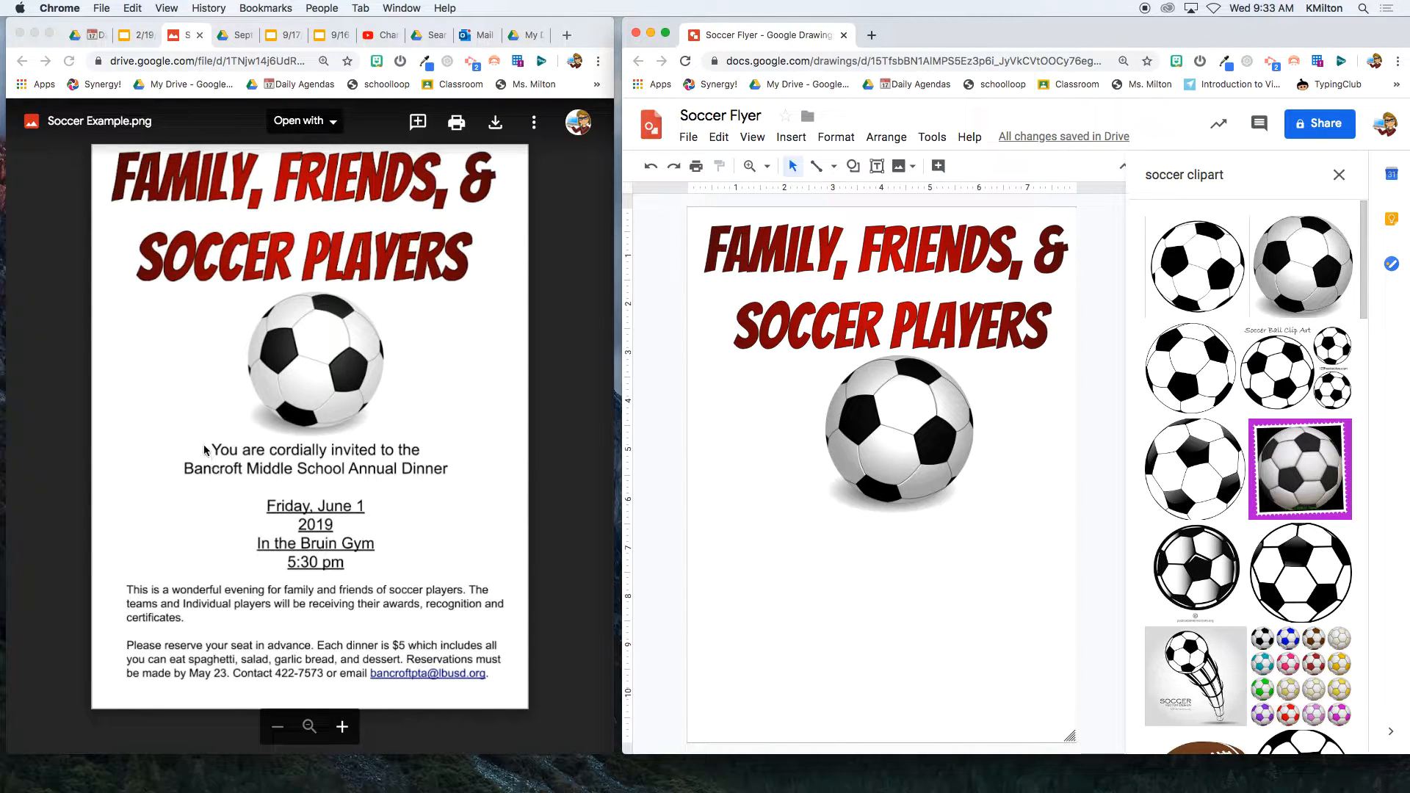
{"action": "left_click", "coordinate": [224, 470]}
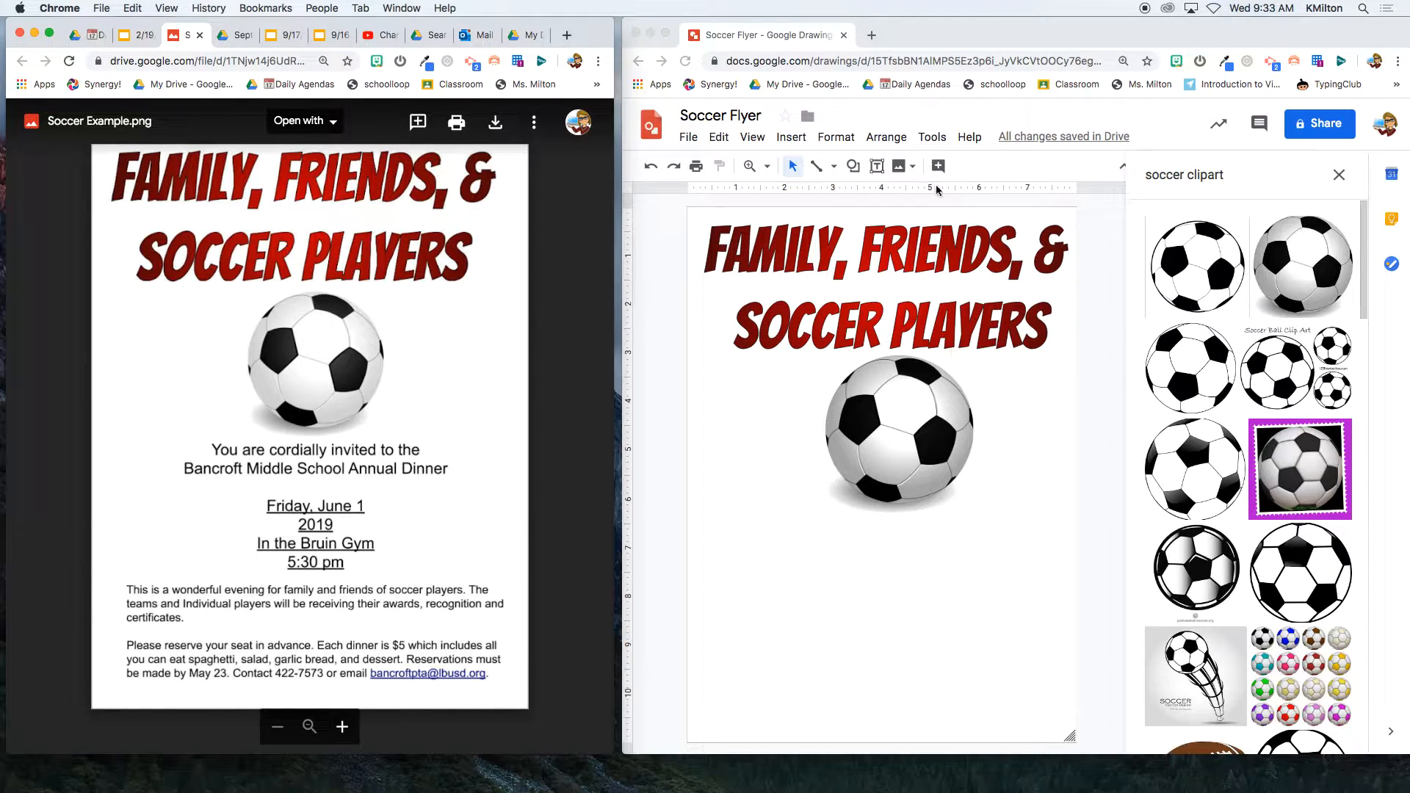
- Draw a centre-aligned text box under the soccer ball
{"action": "left_click", "coordinate": [878, 170]}
{"action": "left_click", "coordinate": [877, 169]}
{"action": "left_click_drag", "start_coordinate": [694, 506], "coordinate": [1061, 732]}
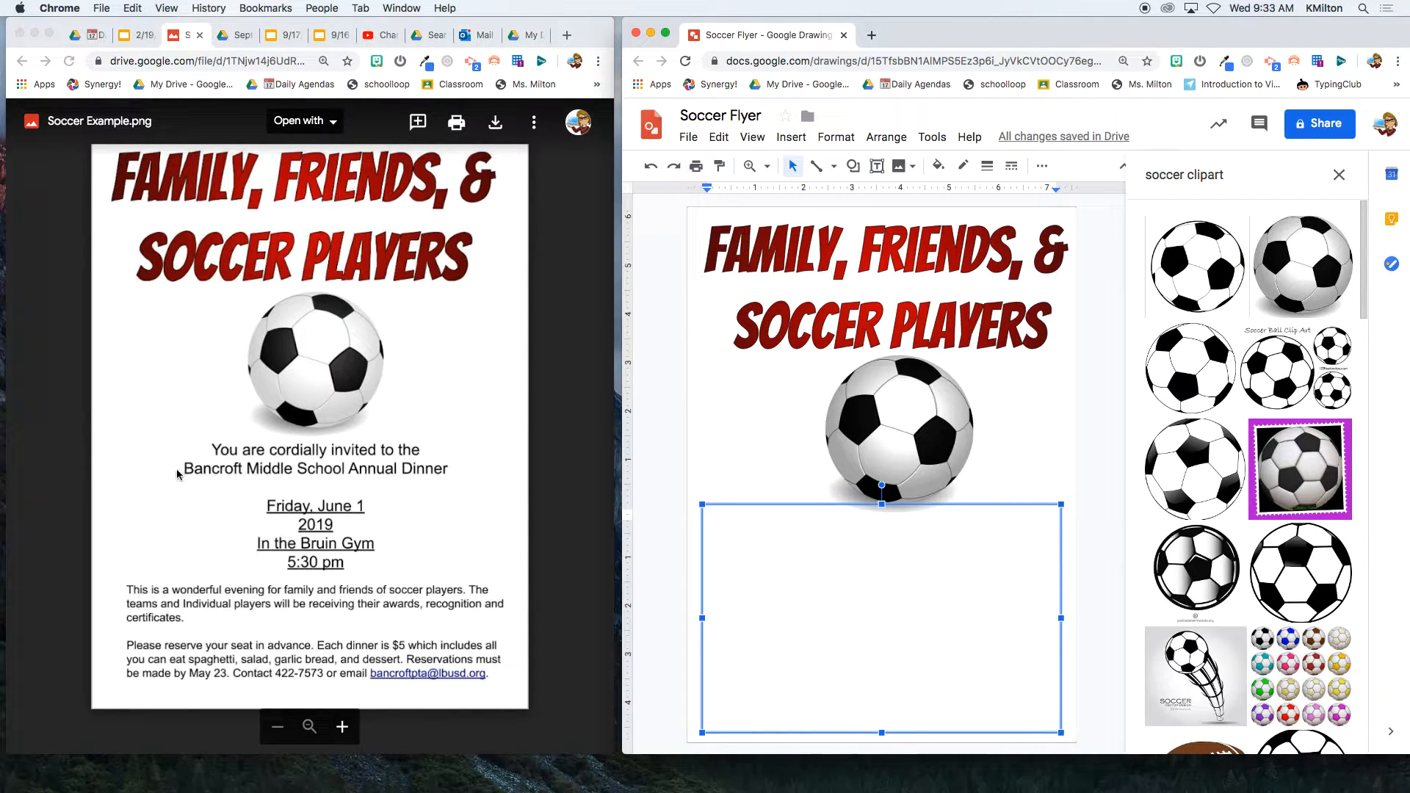
{"action": "left_click", "coordinate": [1042, 165]}
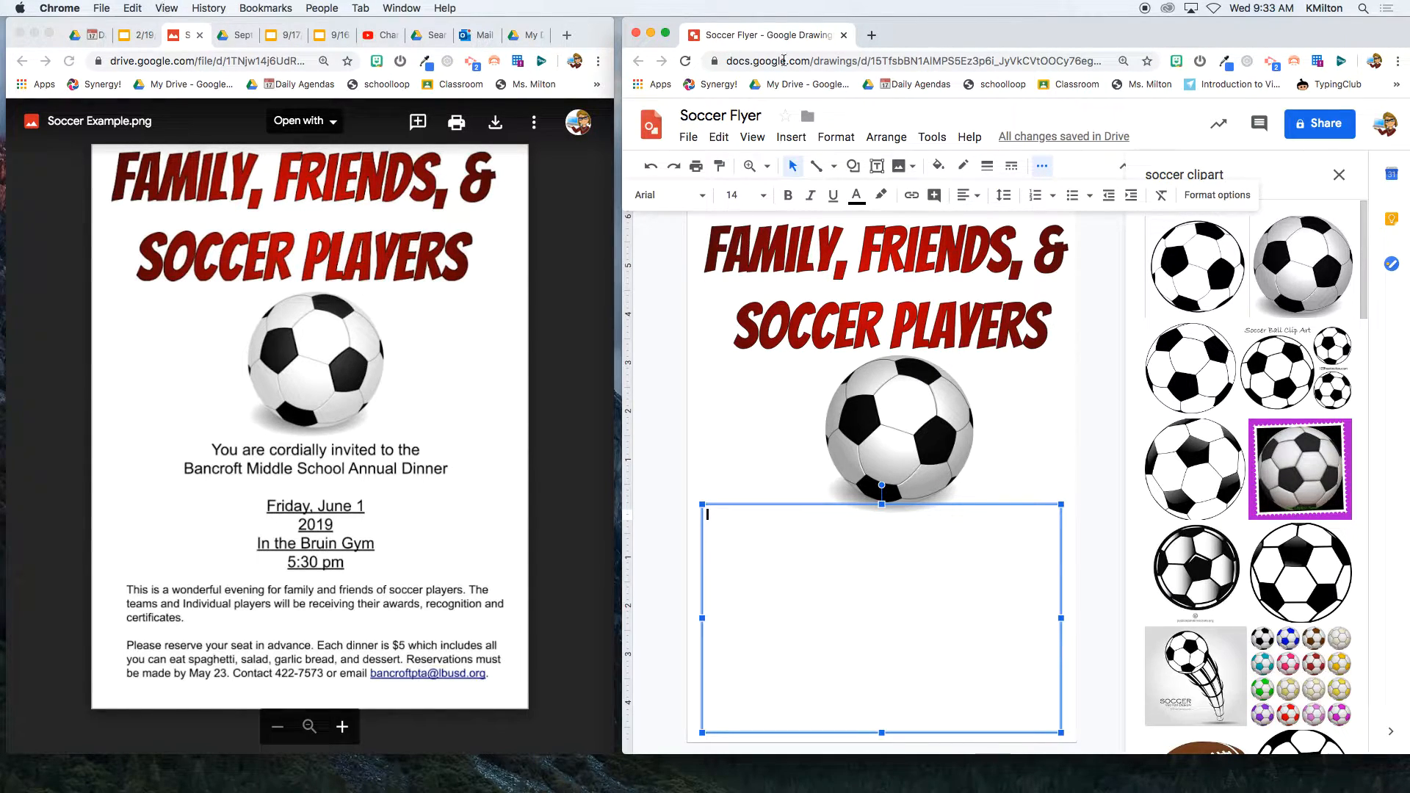
{"action": "left_click", "coordinate": [966, 194]}
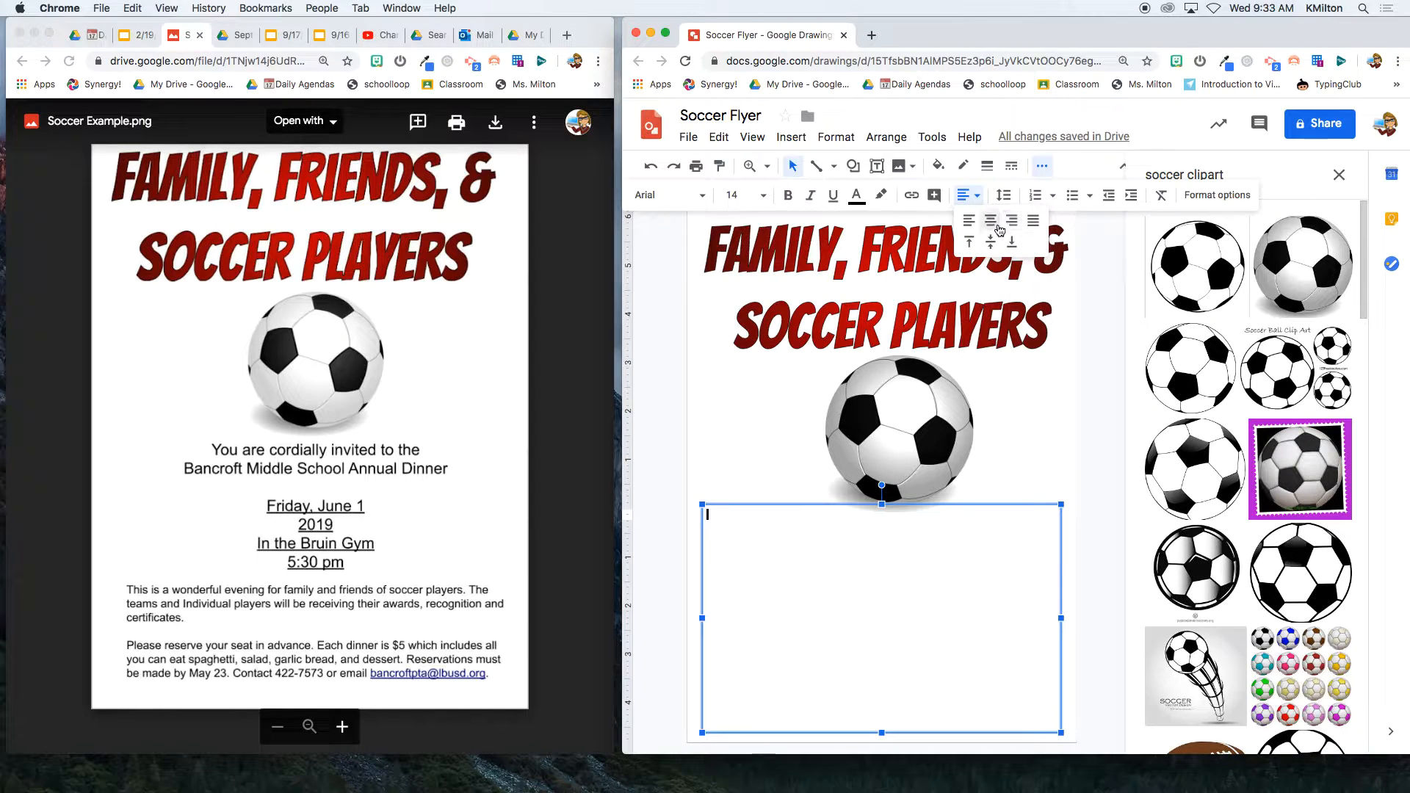
{"action": "left_click", "coordinate": [993, 219]}
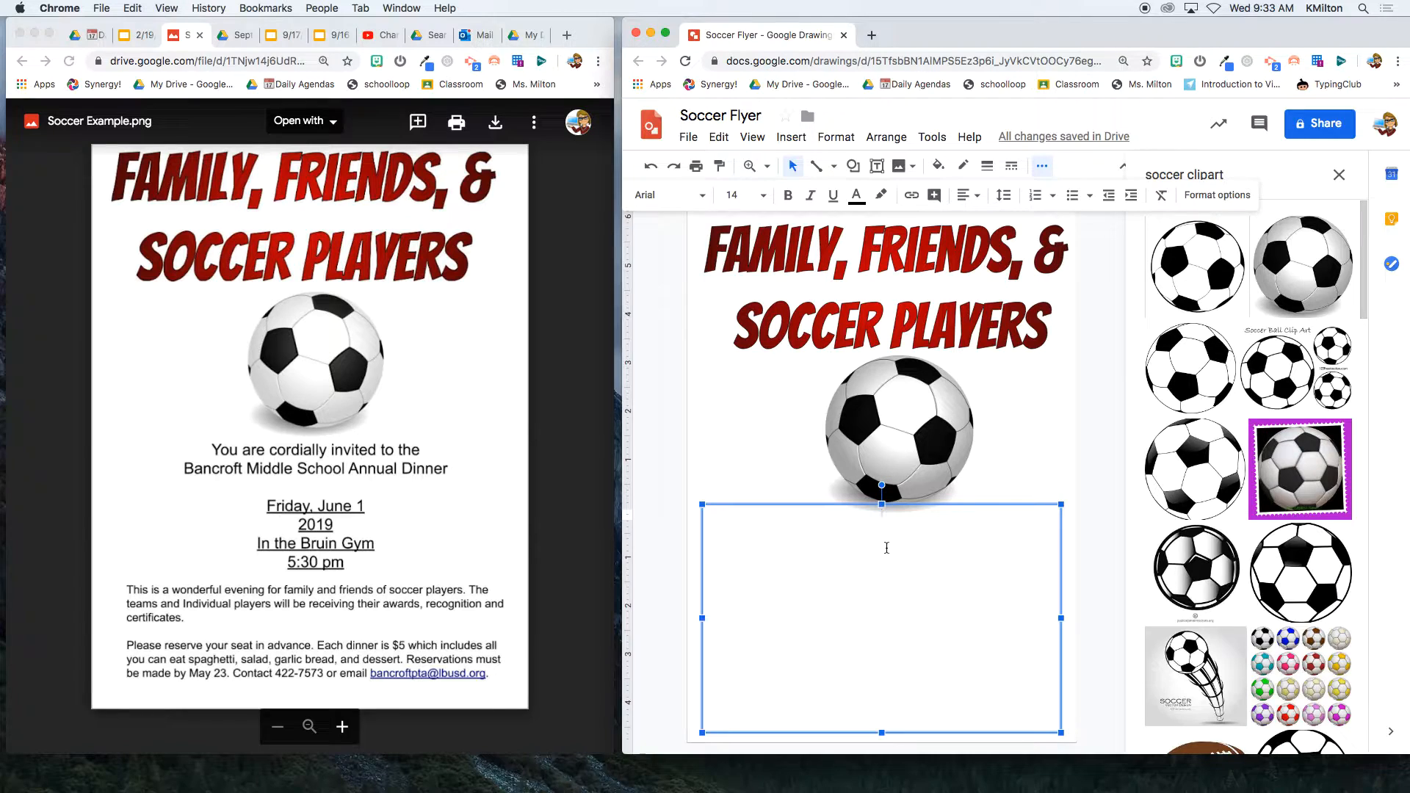
- Type "You are cordially invited to the Bancroft Middle School Annual Dinner"
{"action": "type", "text": "You are cordially invited to the "}
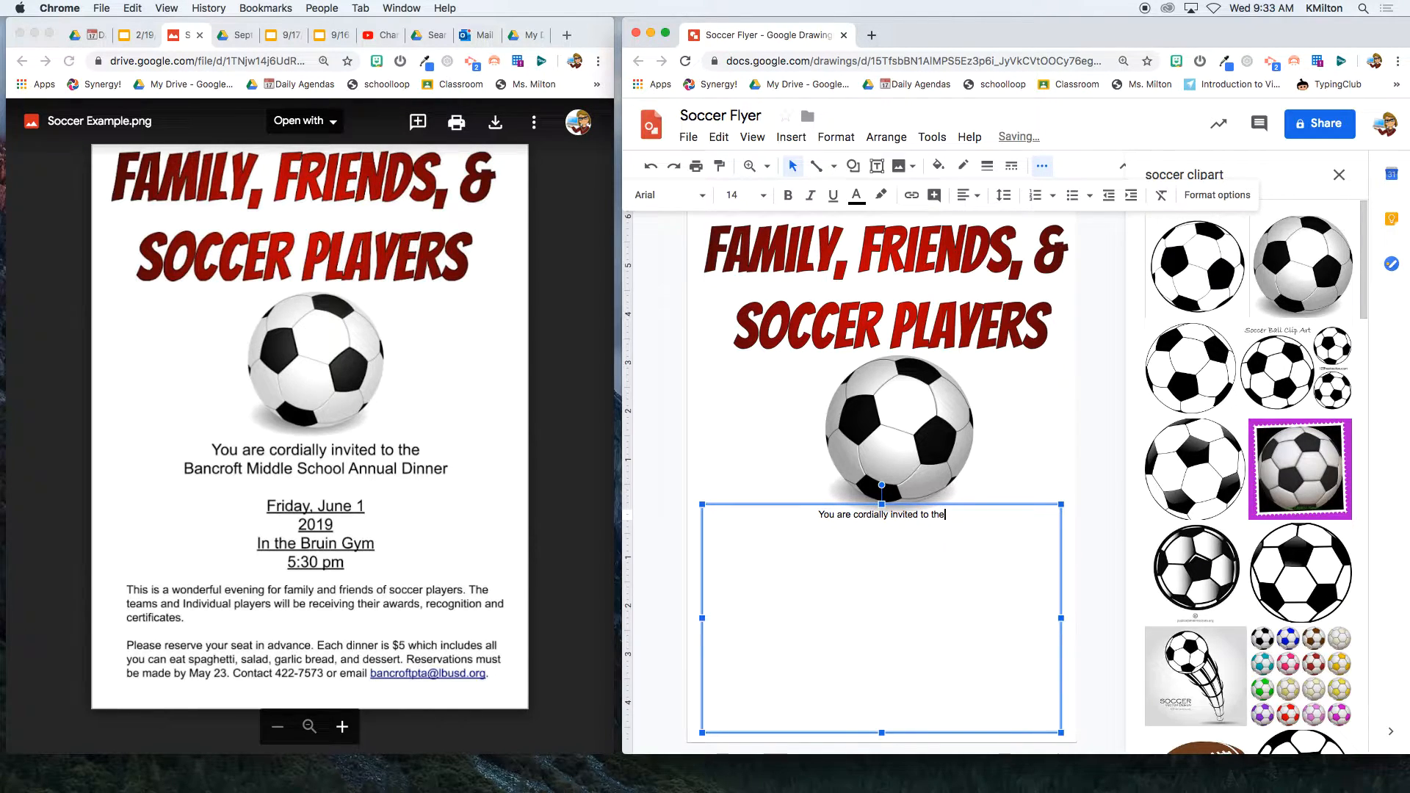
{"action": "type", "text": "Bancroft Middle School S"}
{"action": "key", "text": "BackSpace"}
{"action": "type", "text": "Annual "}
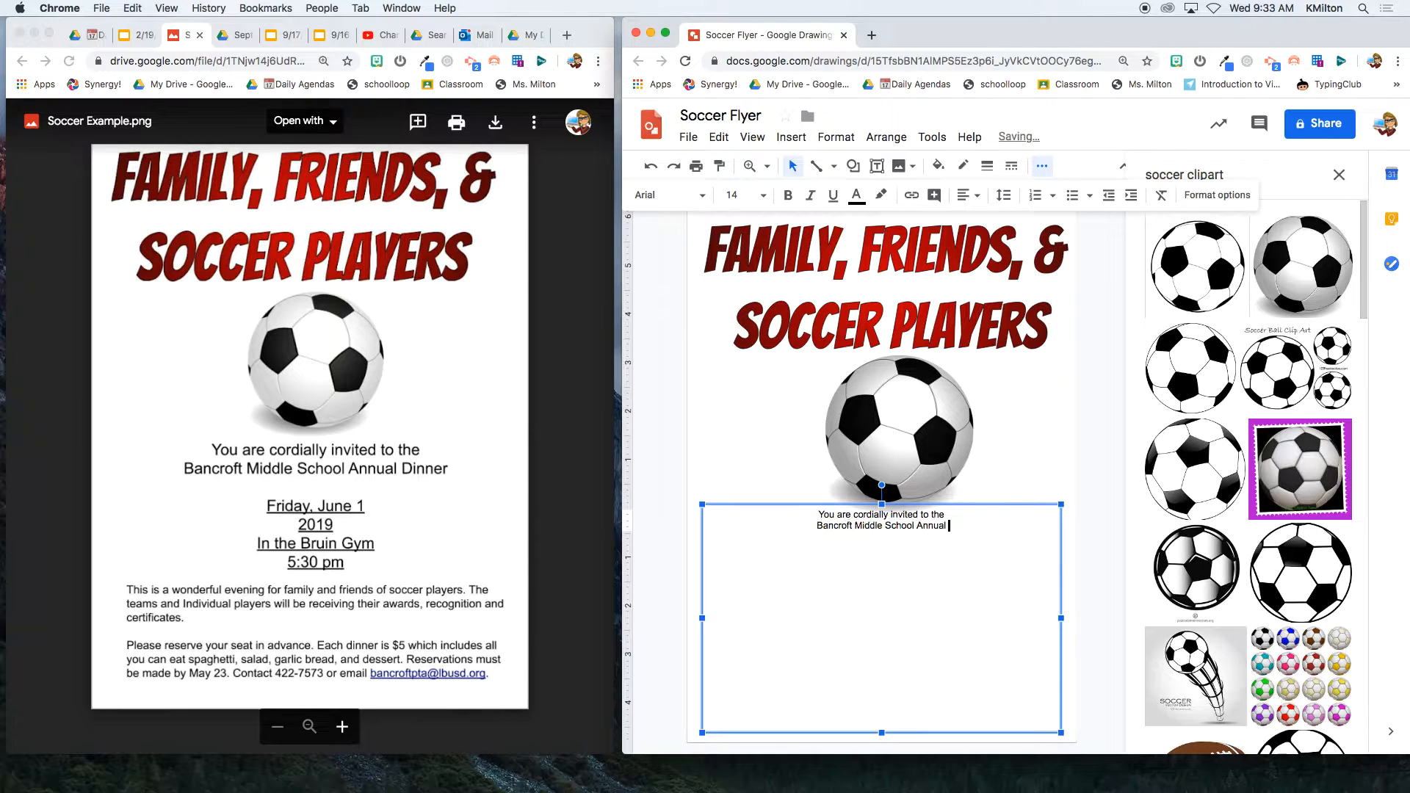
{"action": "type", "text": "Dinner"}
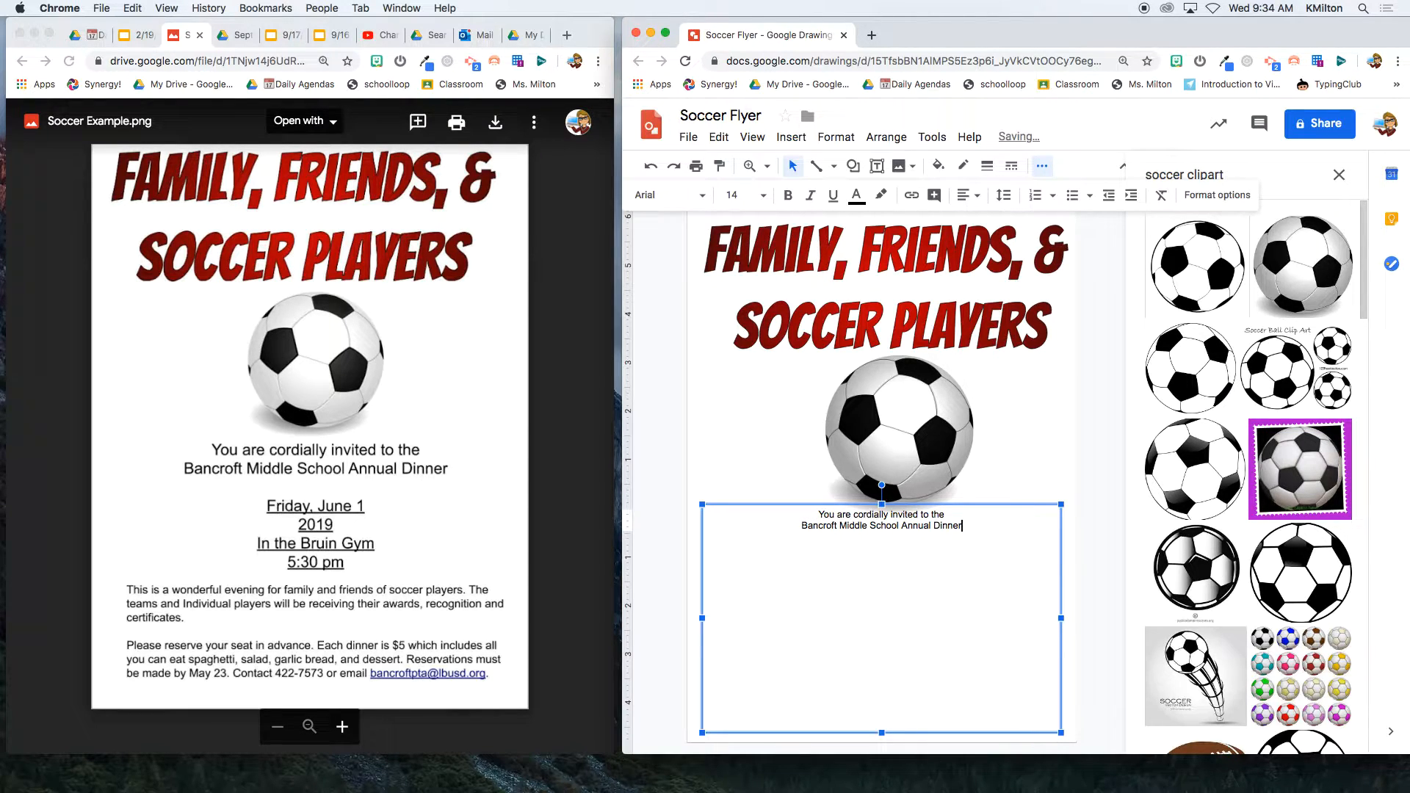
- Make both invitation lines 24 pt
{"action": "left_click_drag", "start_coordinate": [964, 526], "coordinate": [768, 498]}
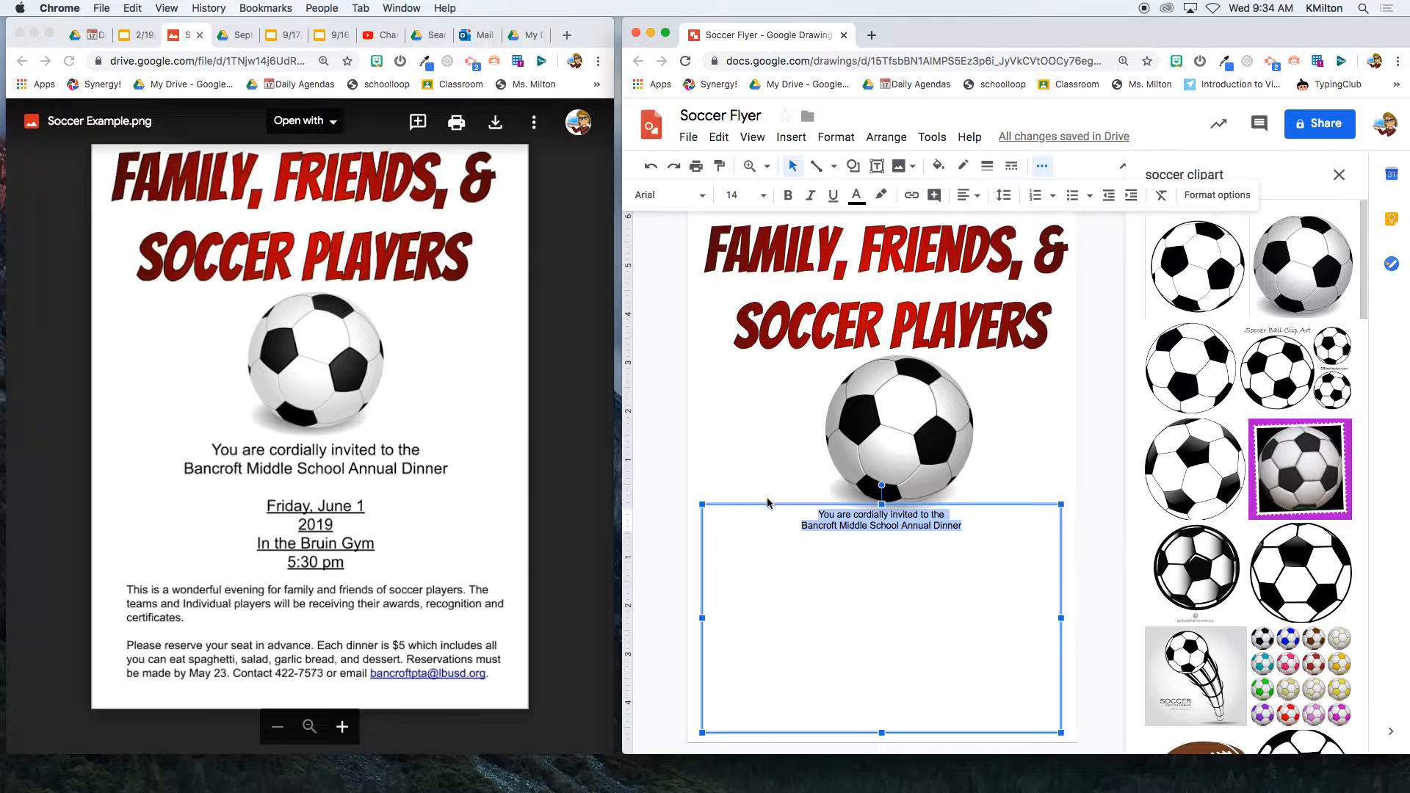
{"action": "left_click", "coordinate": [763, 195]}
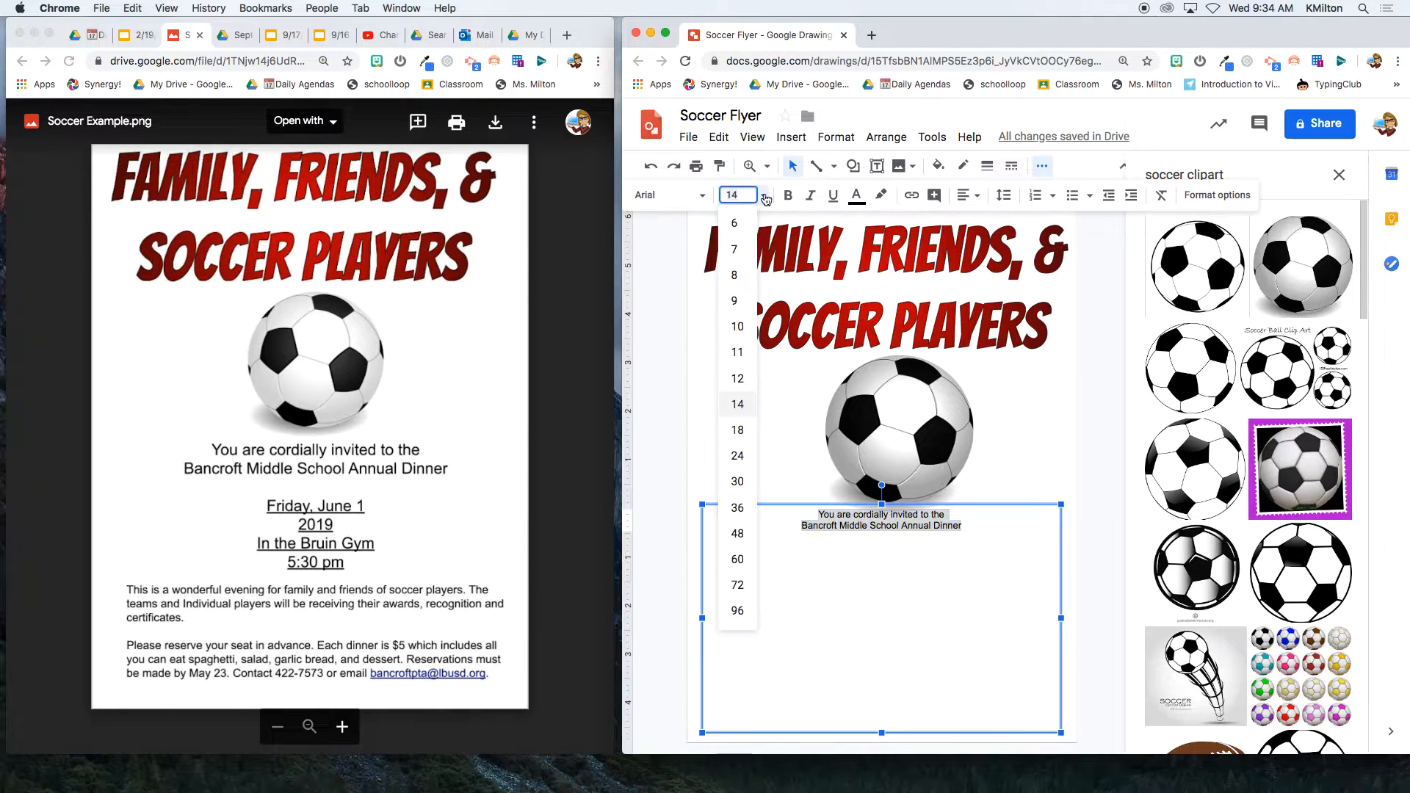
{"action": "left_click", "coordinate": [739, 455]}
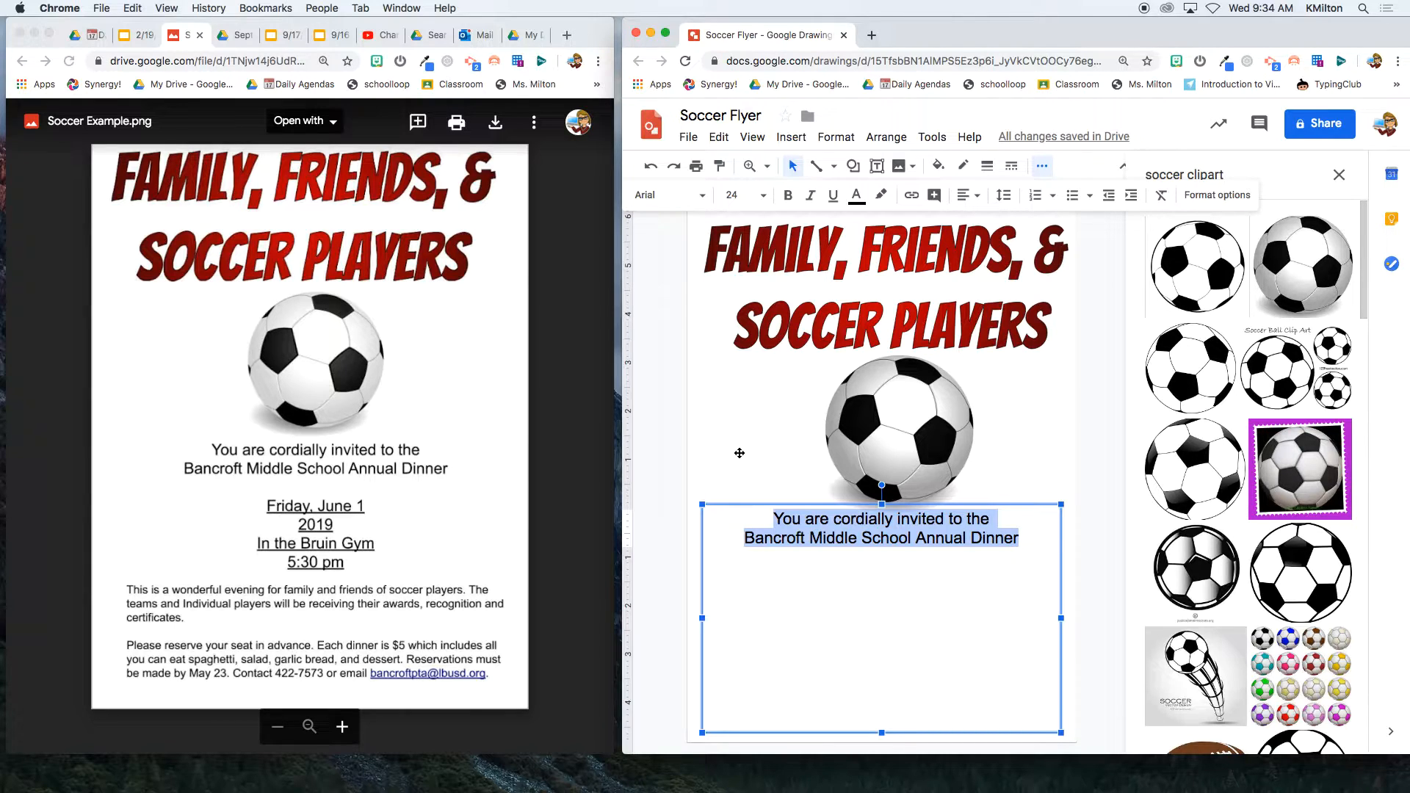
- Add a blank line, then the lines "Friday, June 1" and "2020" below the invitation
{"action": "left_click", "coordinate": [897, 542]}
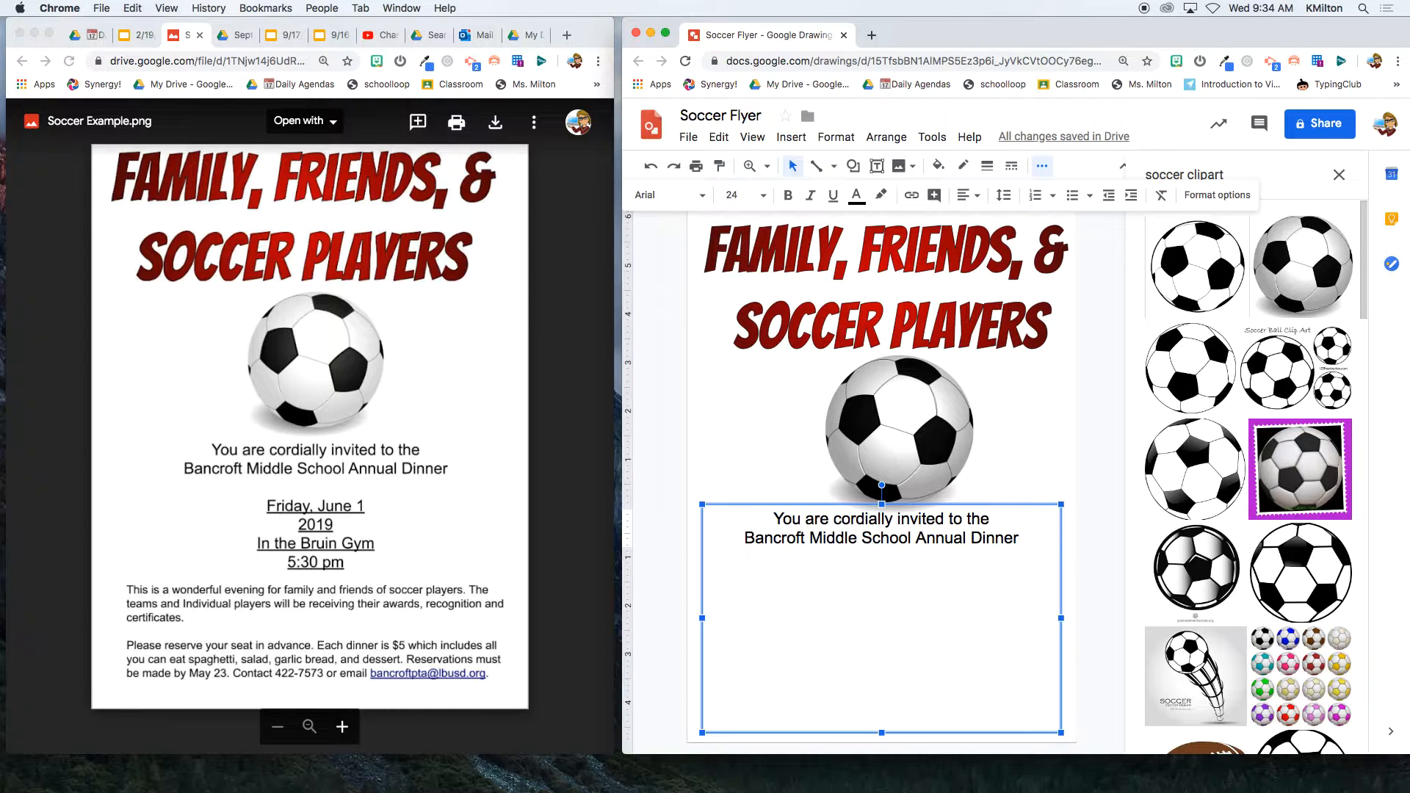
{"action": "key", "text": "Return"}
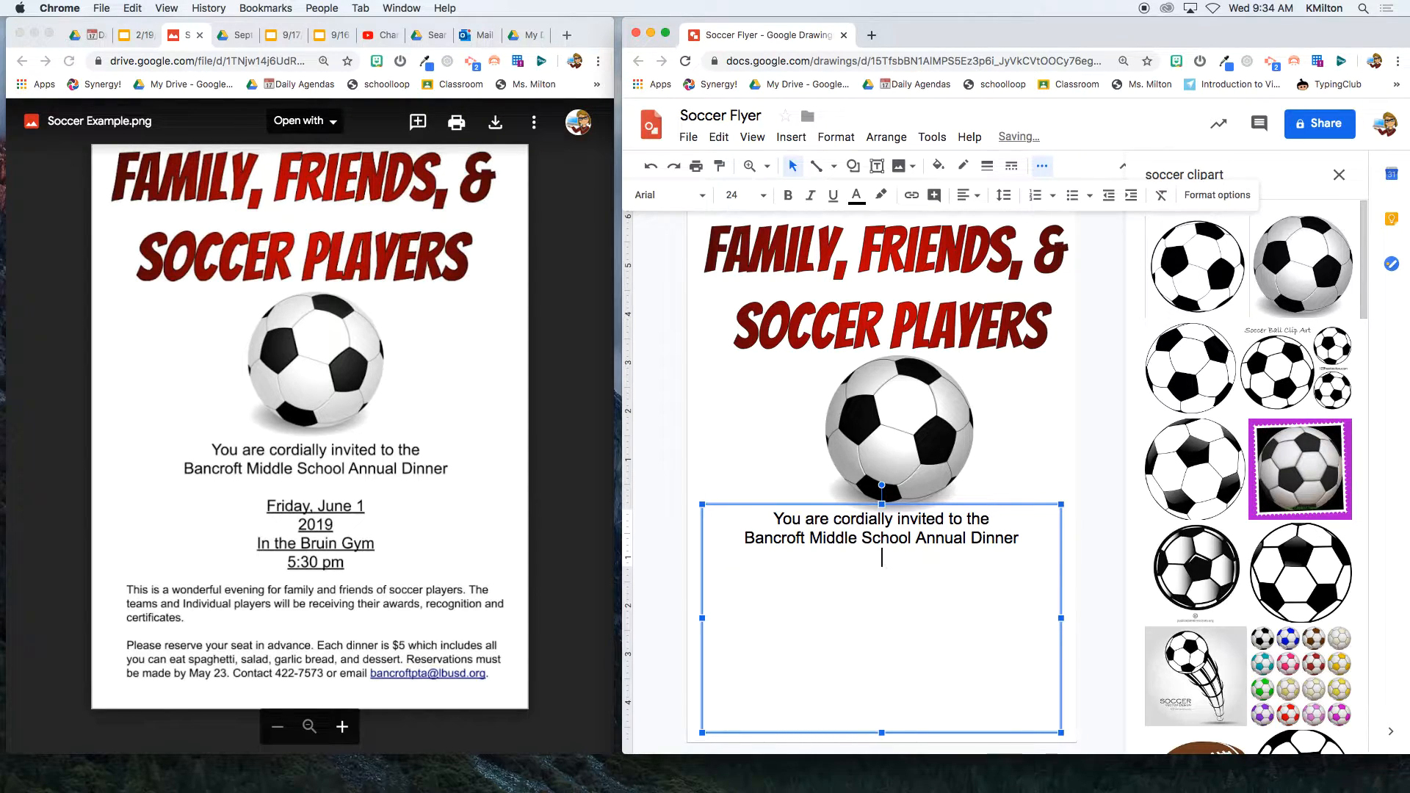
{"action": "key", "text": "Return"}
{"action": "type", "text": "Friday, June 1"}
{"action": "key", "text": "Return"}
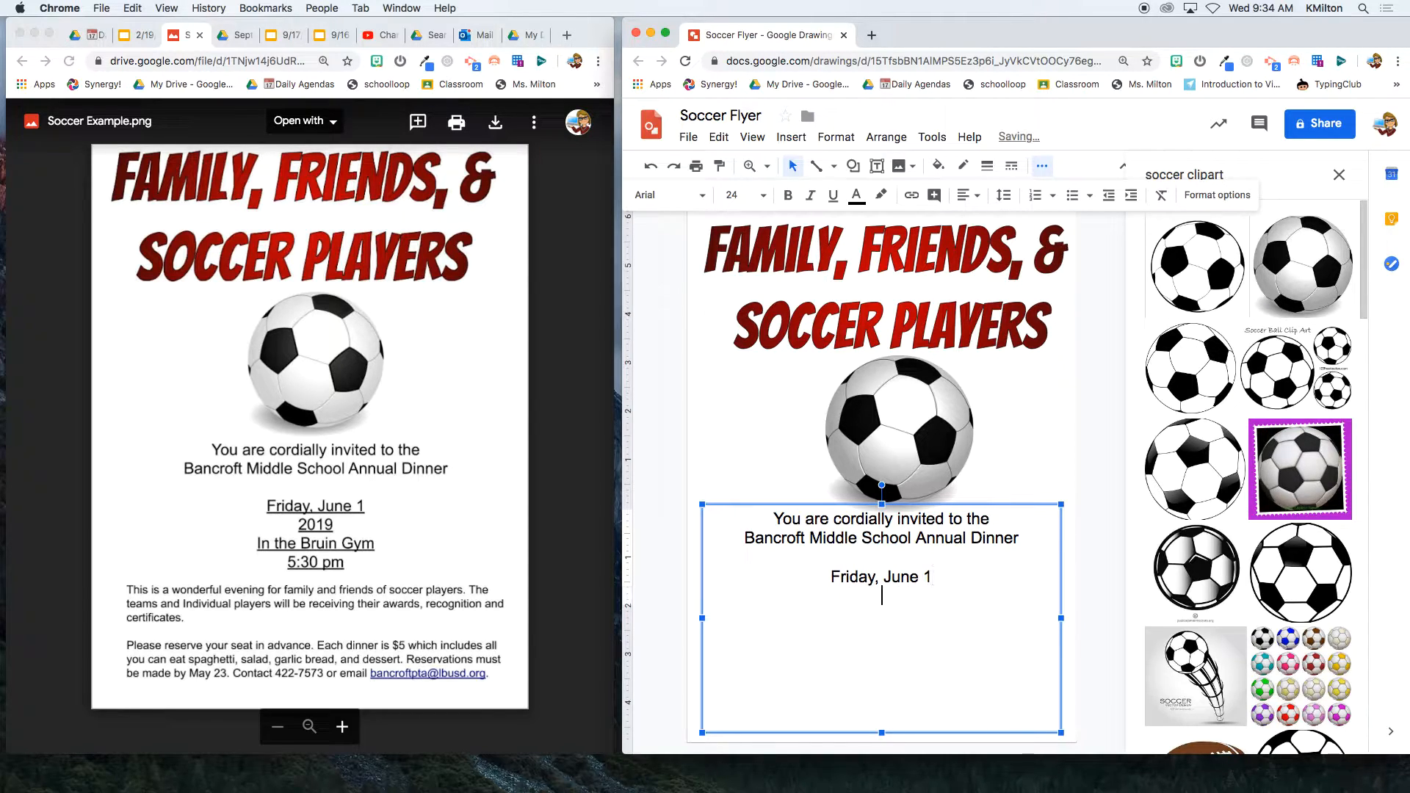
{"action": "type", "text": "2020"}
- Add the lines "In the Bruin Gym" and "5:30 pm", followed by blank lines
{"action": "key", "text": "Return"}
{"action": "type", "text": "In the Bur"}
{"action": "type", "text": "in"}
{"action": "key", "text": "BackSpace"}
{"action": "key", "text": "BackSpace"}
{"action": "key", "text": "BackSpace"}
{"action": "key", "text": "BackSpace"}
{"action": "type", "text": "ru"}
{"action": "key", "text": "BackSpace"}
{"action": "key", "text": "BackSpace"}
{"action": "type", "text": "in Gym"}
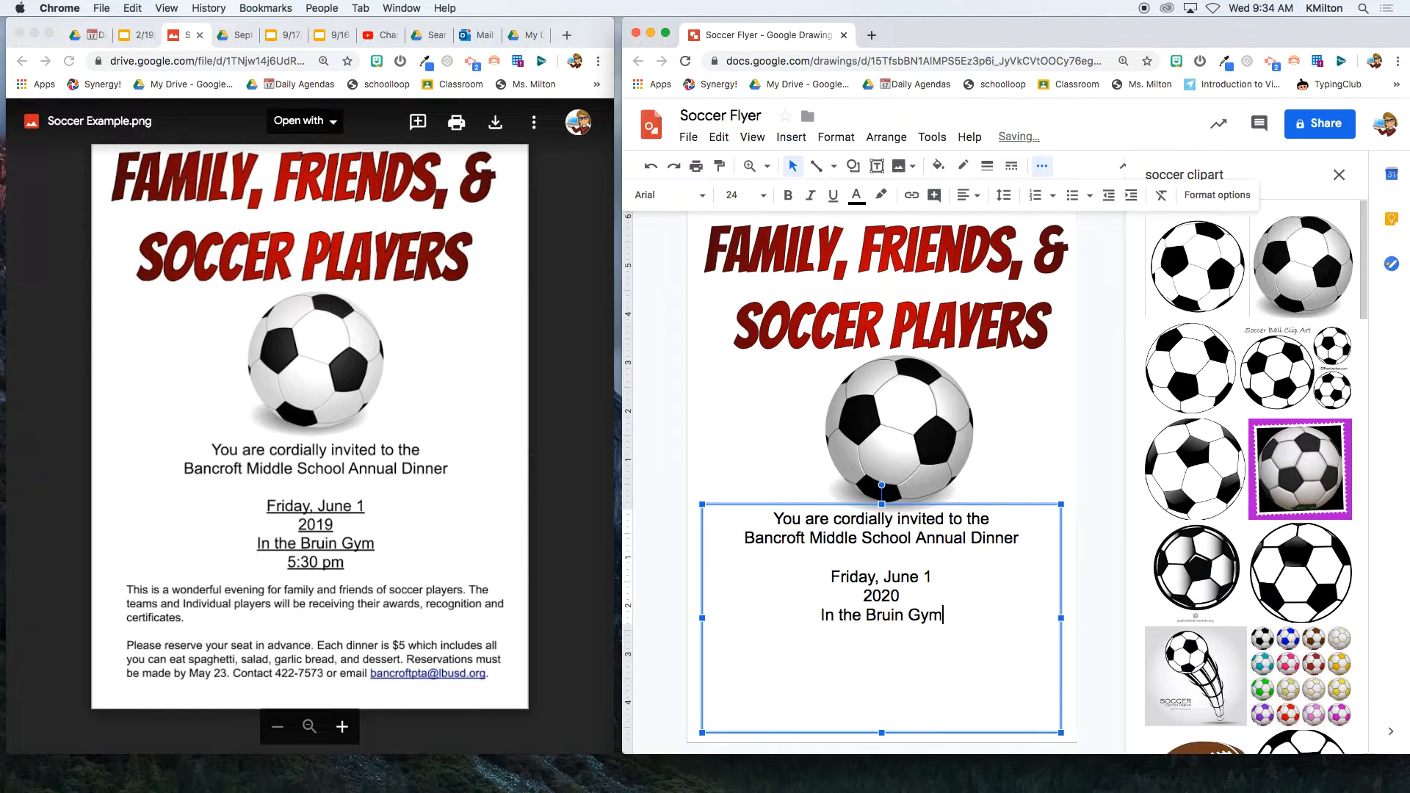
{"action": "key", "text": "Return"}
{"action": "type", "text": "5:30 pm"}
{"action": "key", "text": "Return"}
{"action": "key", "text": "Return"}
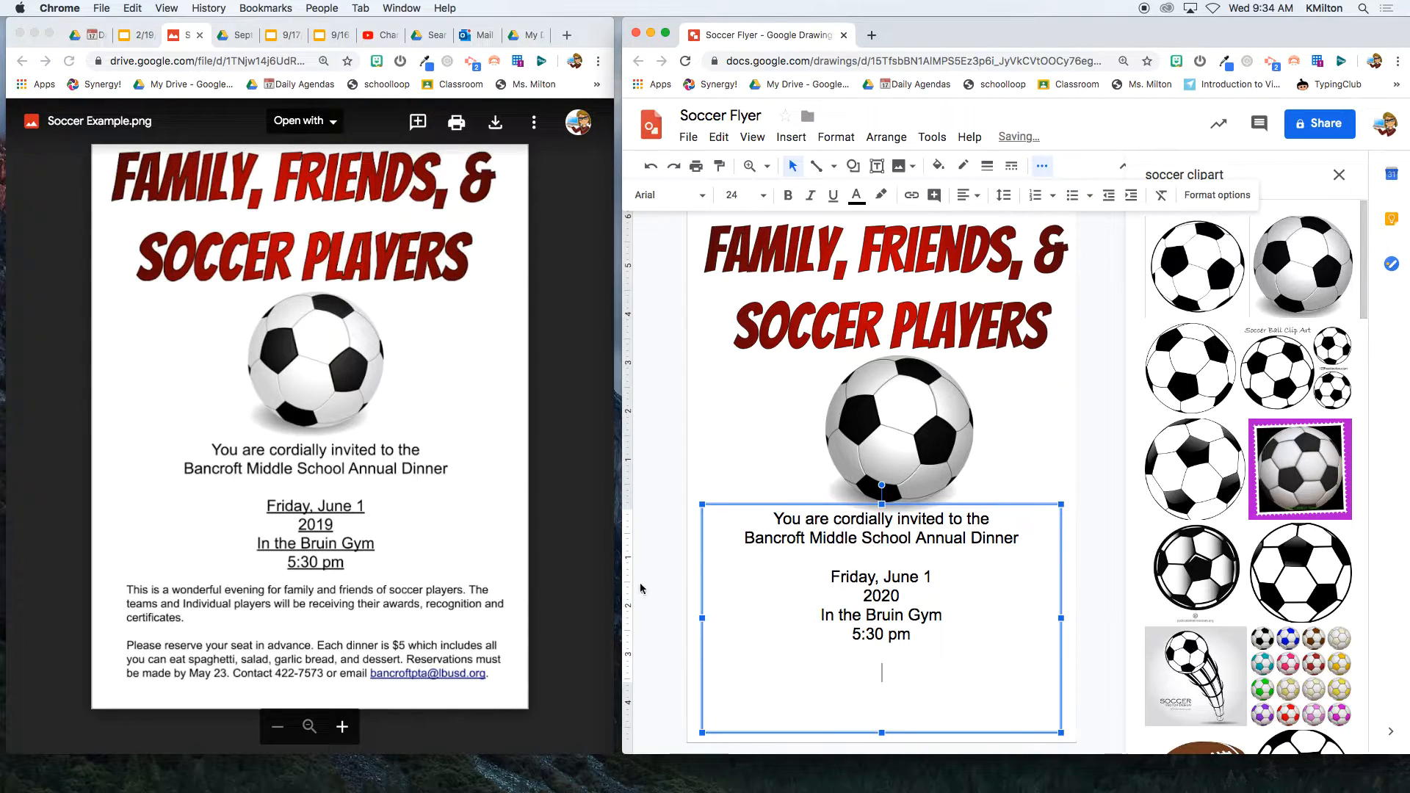
- Type a left-aligned 14 pt paragraph beginning "This is a wonderful evening for family and friends…"
{"action": "left_click", "coordinate": [752, 202]}
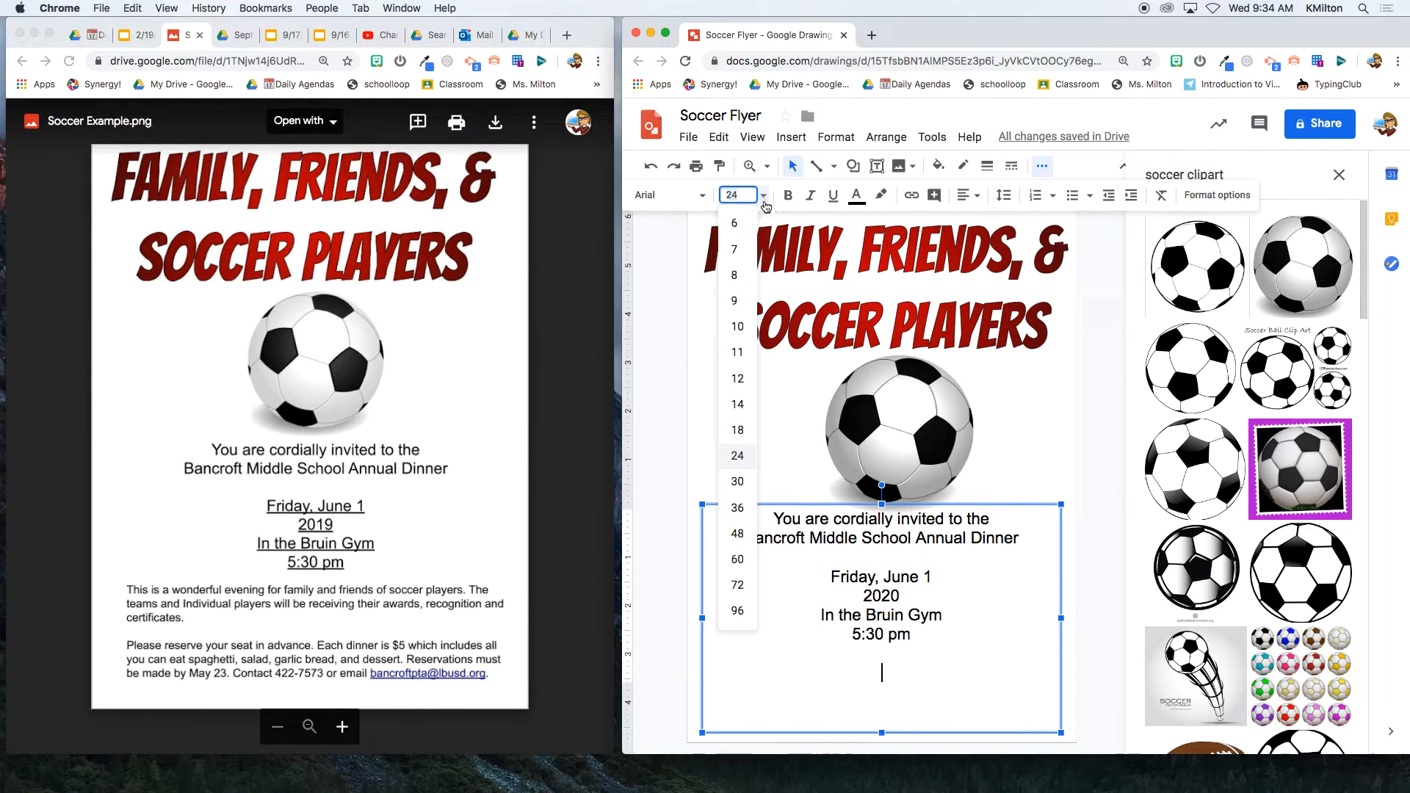
{"action": "left_click", "coordinate": [743, 401]}
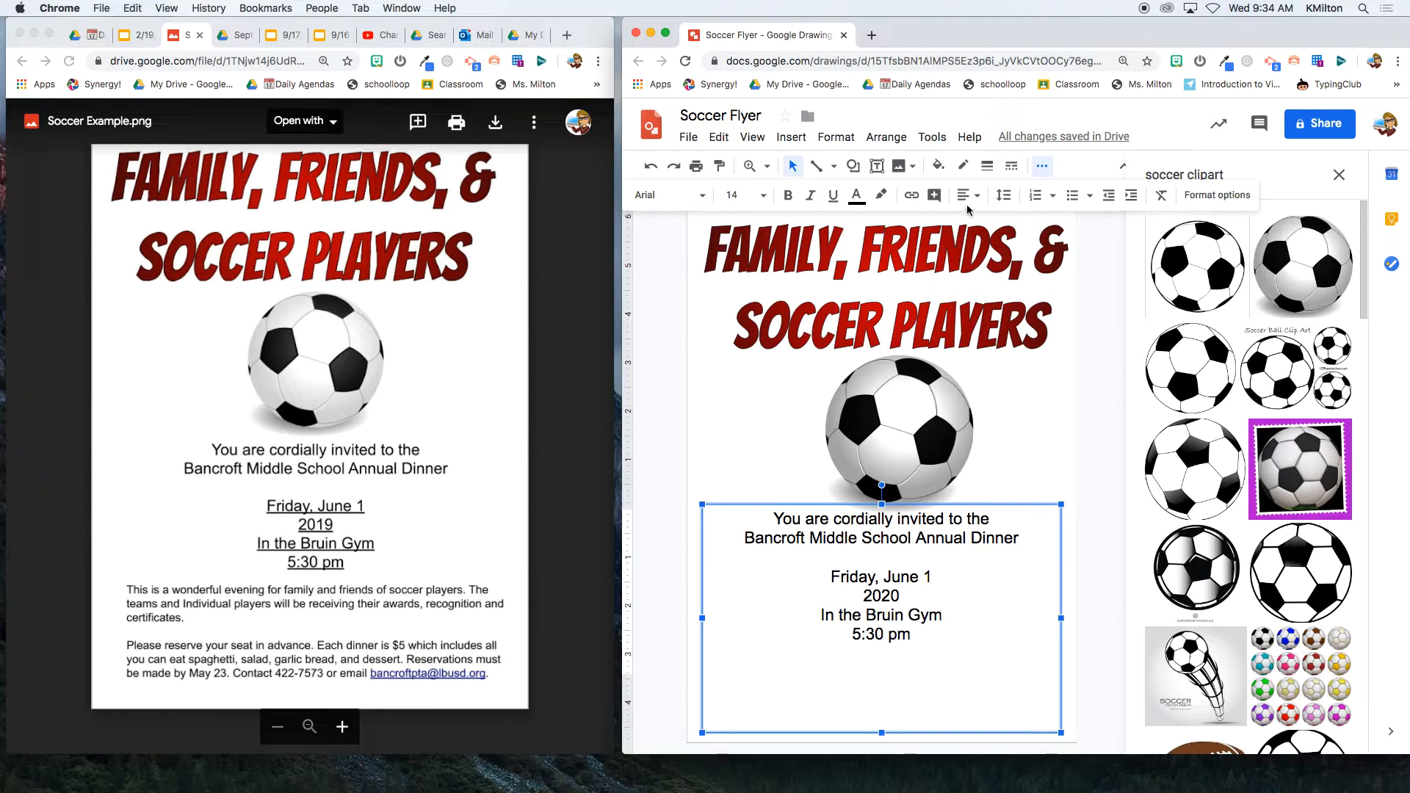
{"action": "left_click", "coordinate": [969, 195]}
{"action": "left_click", "coordinate": [968, 226]}
{"action": "type", "text": "This is a wonderful ev"}
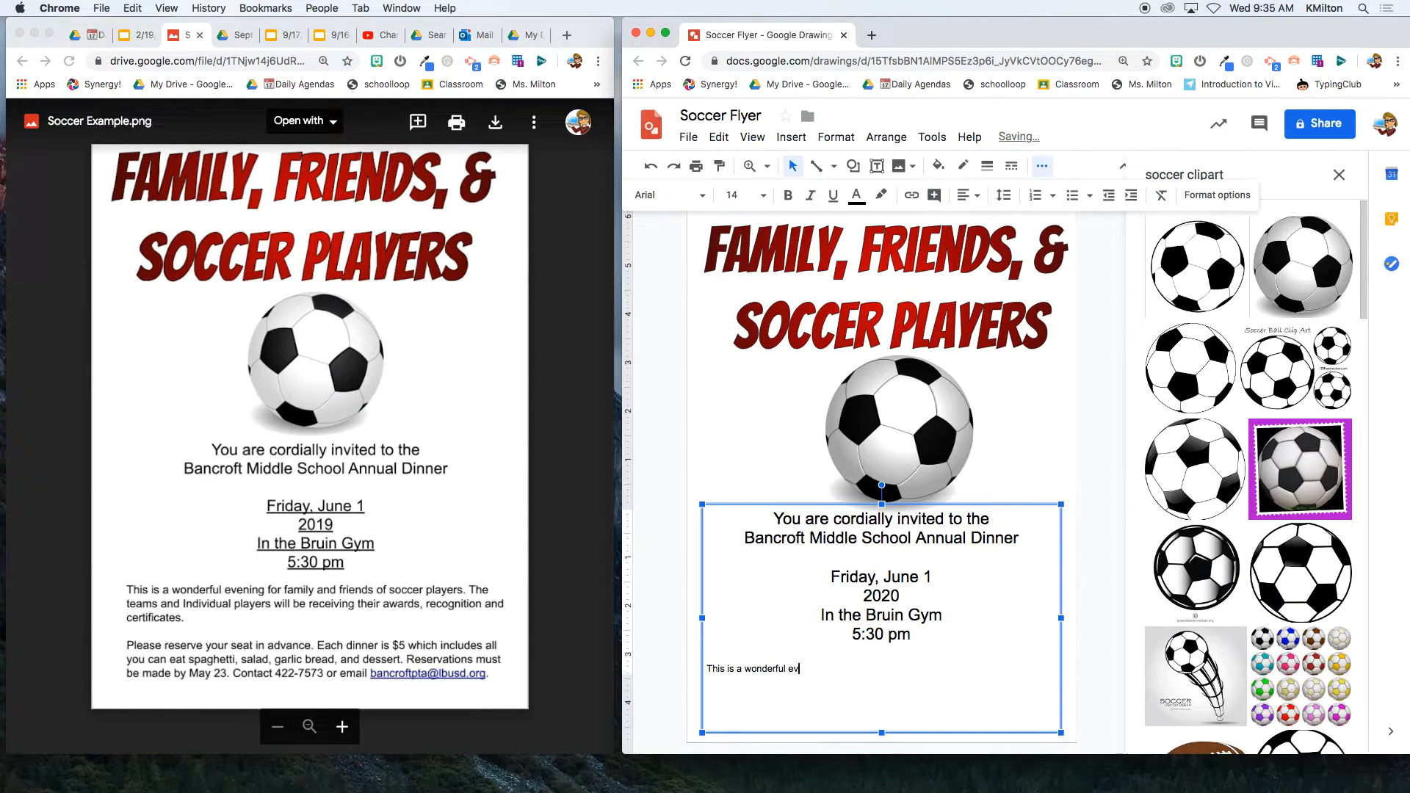
{"action": "type", "text": "ening for family and friends of soccer play"}
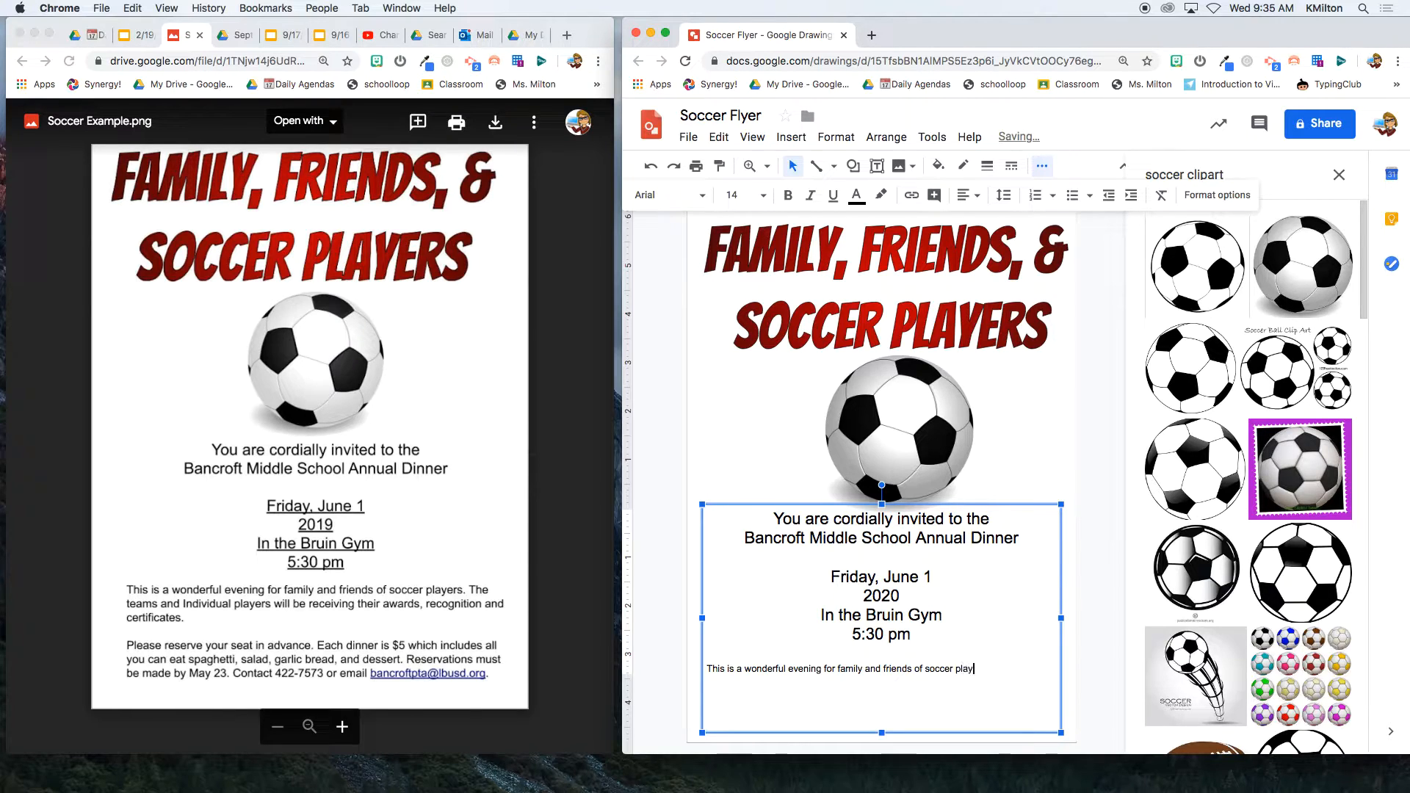
{"action": "type", "text": "ers. The teams and indiidual players will be receiving their awards,"}
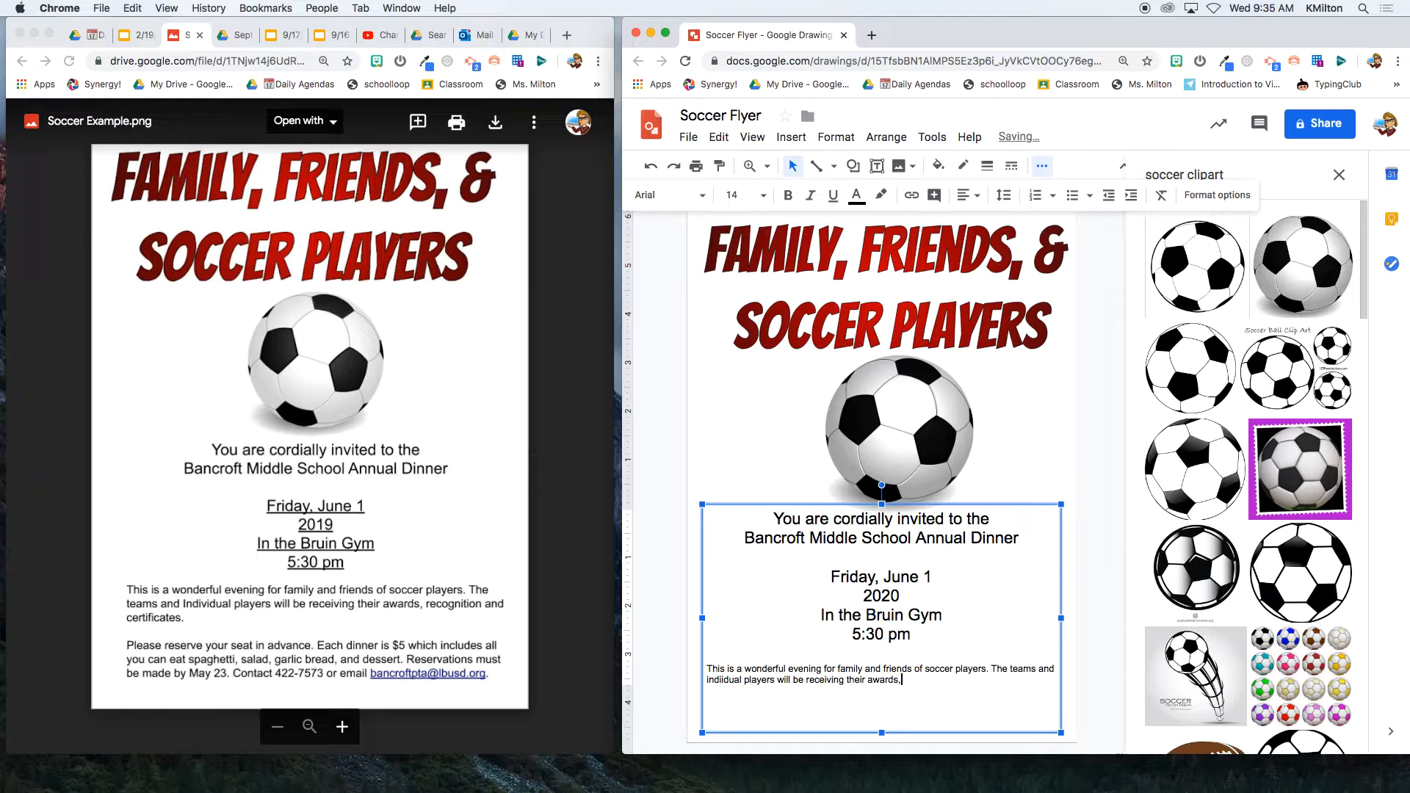
{"action": "type", "text": " recognition"}
{"action": "type", "text": ","}
{"action": "key", "text": "BackSpace"}
- Fix the spelling of "individual" in the paragraph
{"action": "left_click_drag", "start_coordinate": [1023, 681], "coordinate": [688, 673]}
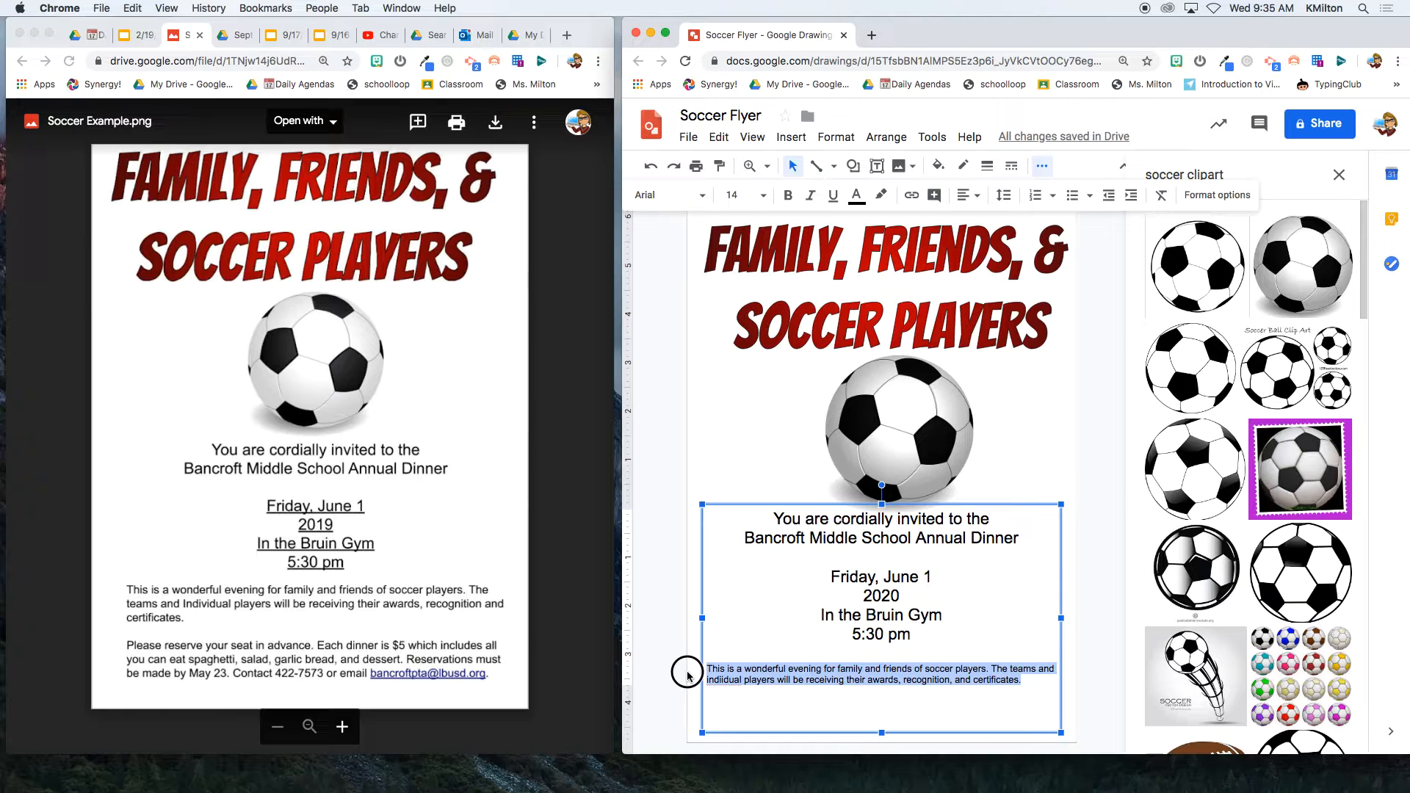
{"action": "left_click", "coordinate": [720, 680]}
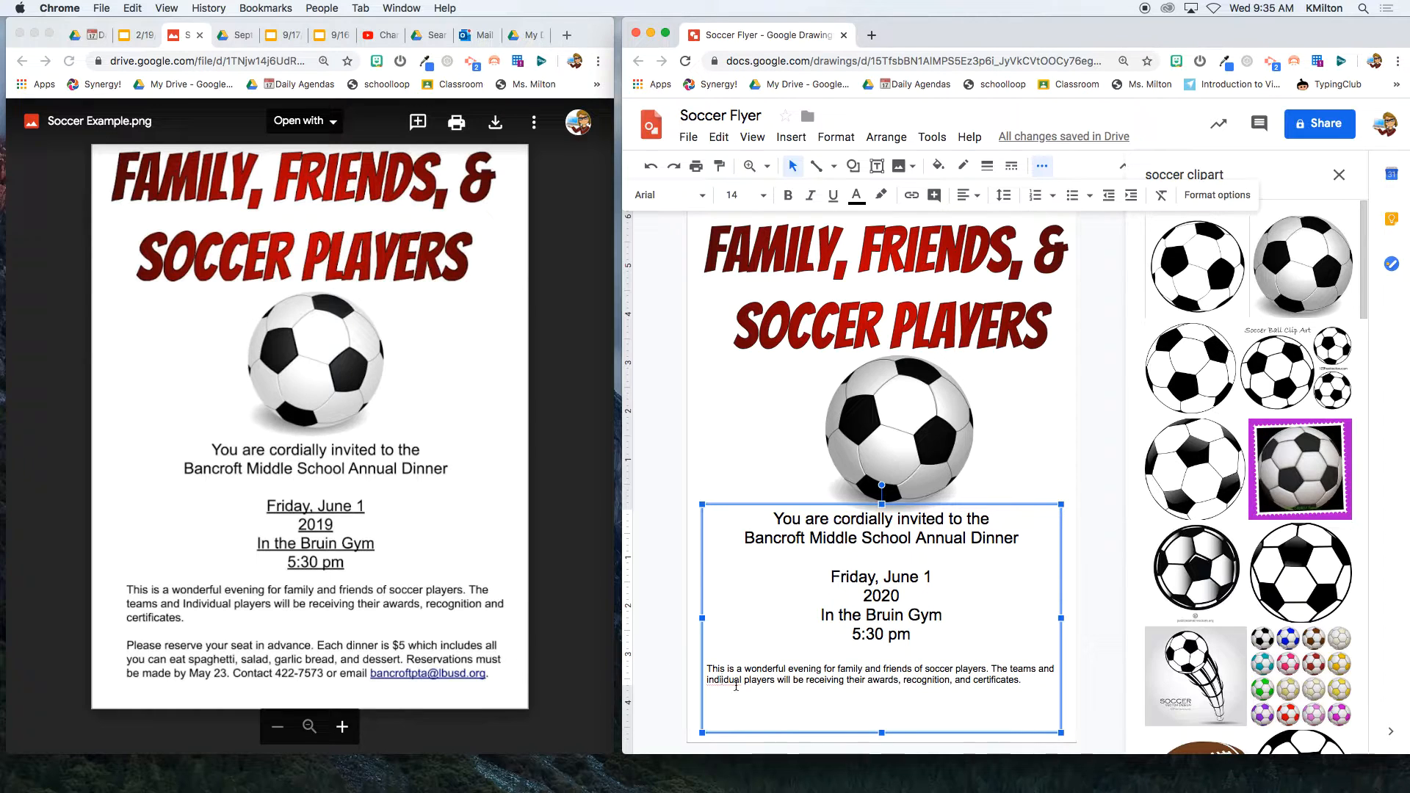
{"action": "type", "text": "v"}
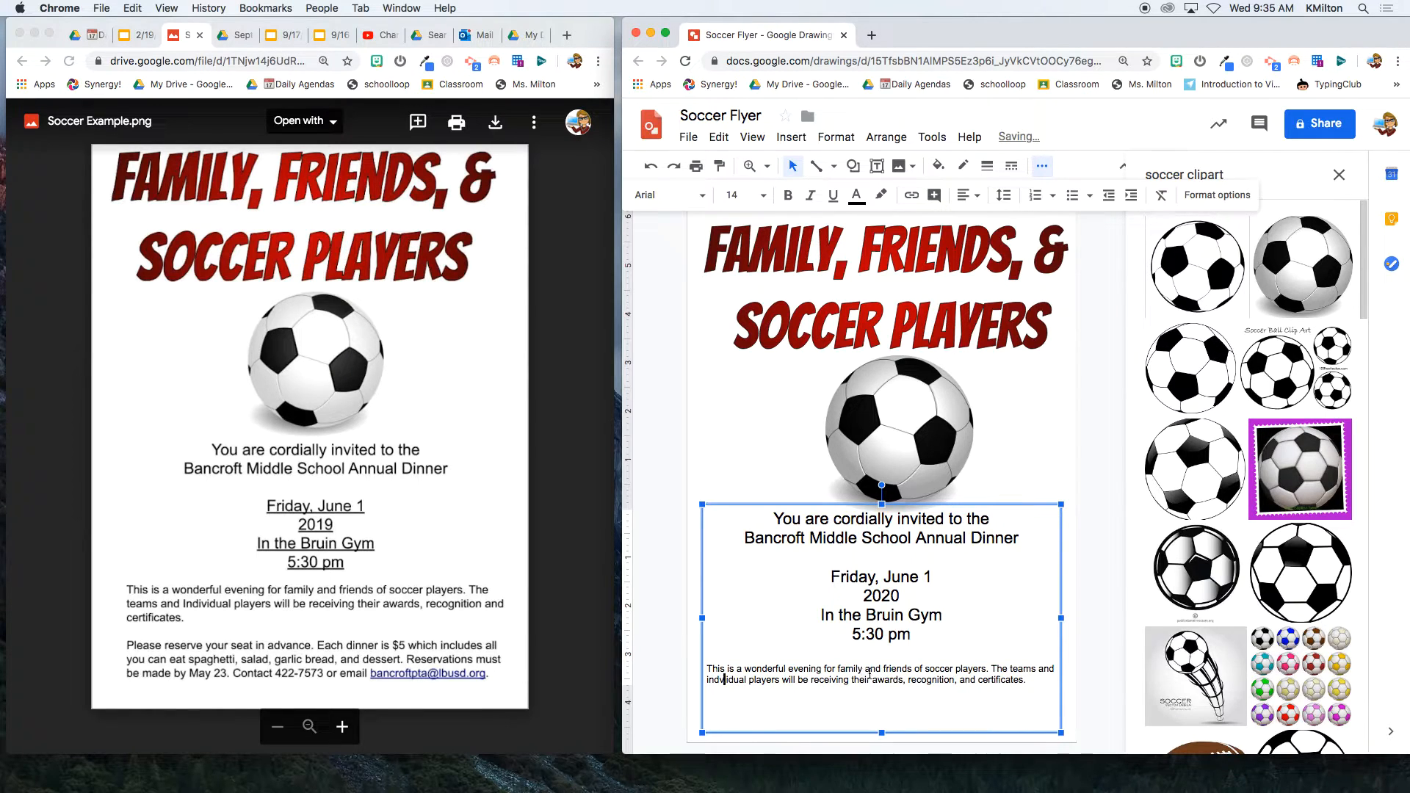
{"action": "key", "text": "BackSpace"}
{"action": "type", "text": "v"}
- Set the paragraph to 16 pt
{"action": "left_click_drag", "start_coordinate": [1043, 684], "coordinate": [693, 655]}
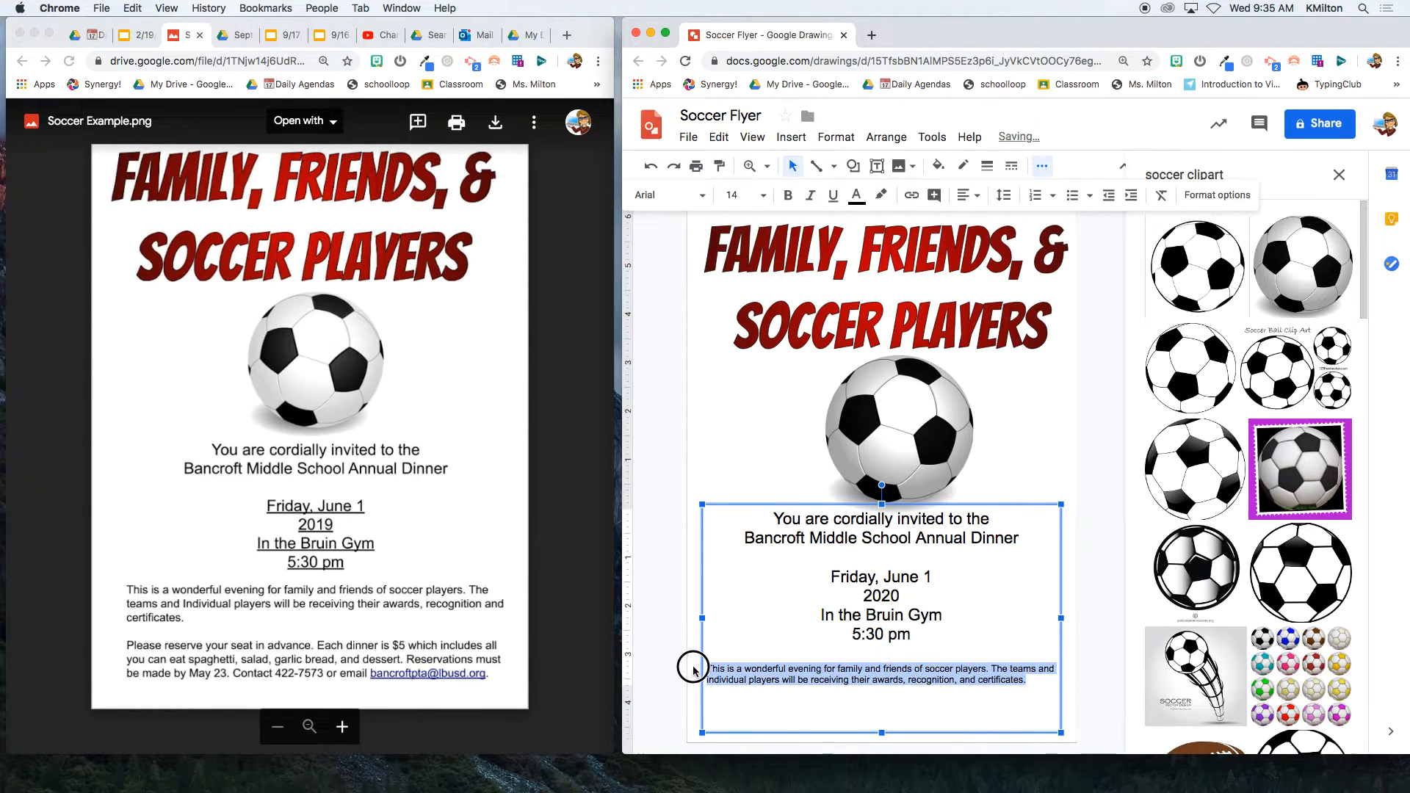
{"action": "left_click", "coordinate": [760, 195]}
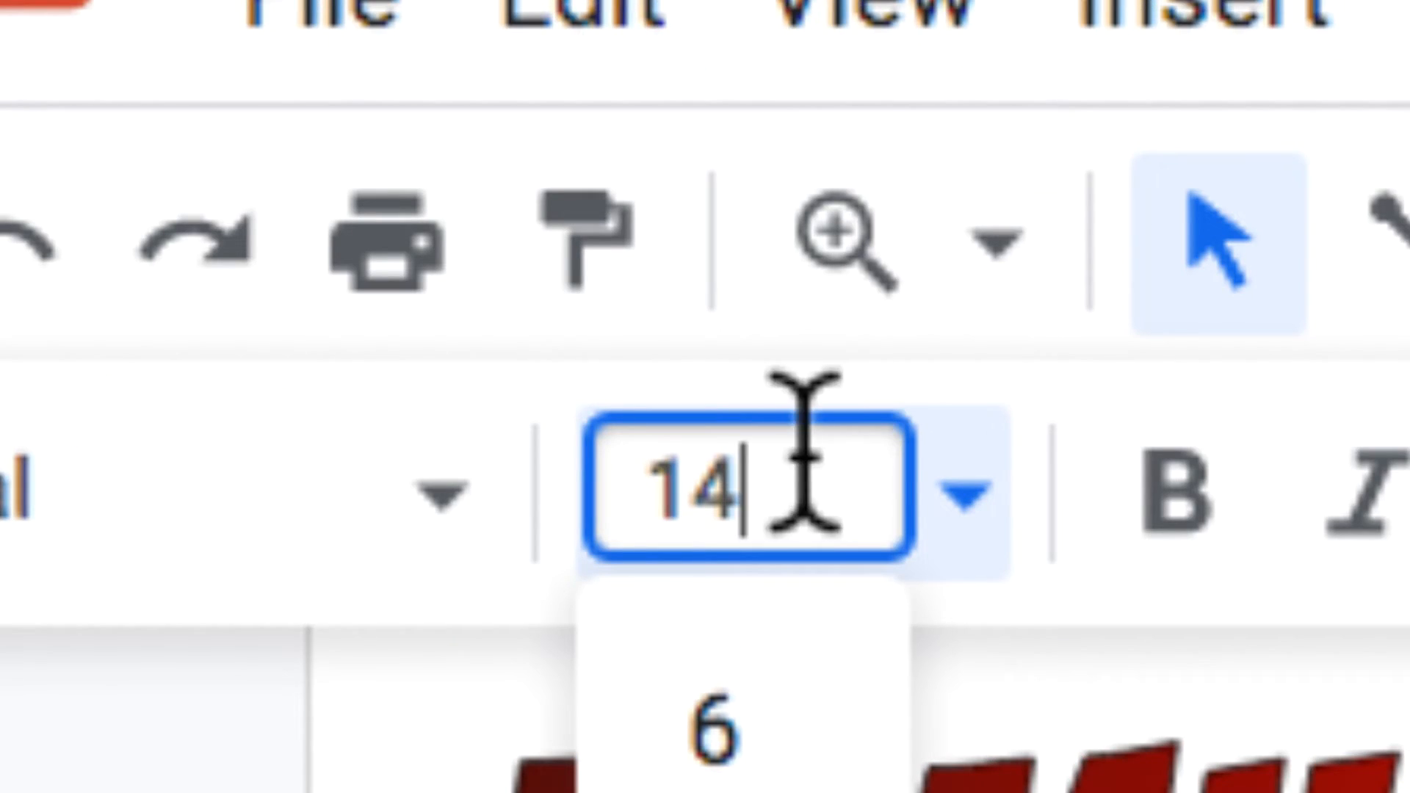
{"action": "key", "text": "BackSpace"}
{"action": "key", "text": "BackSpace"}
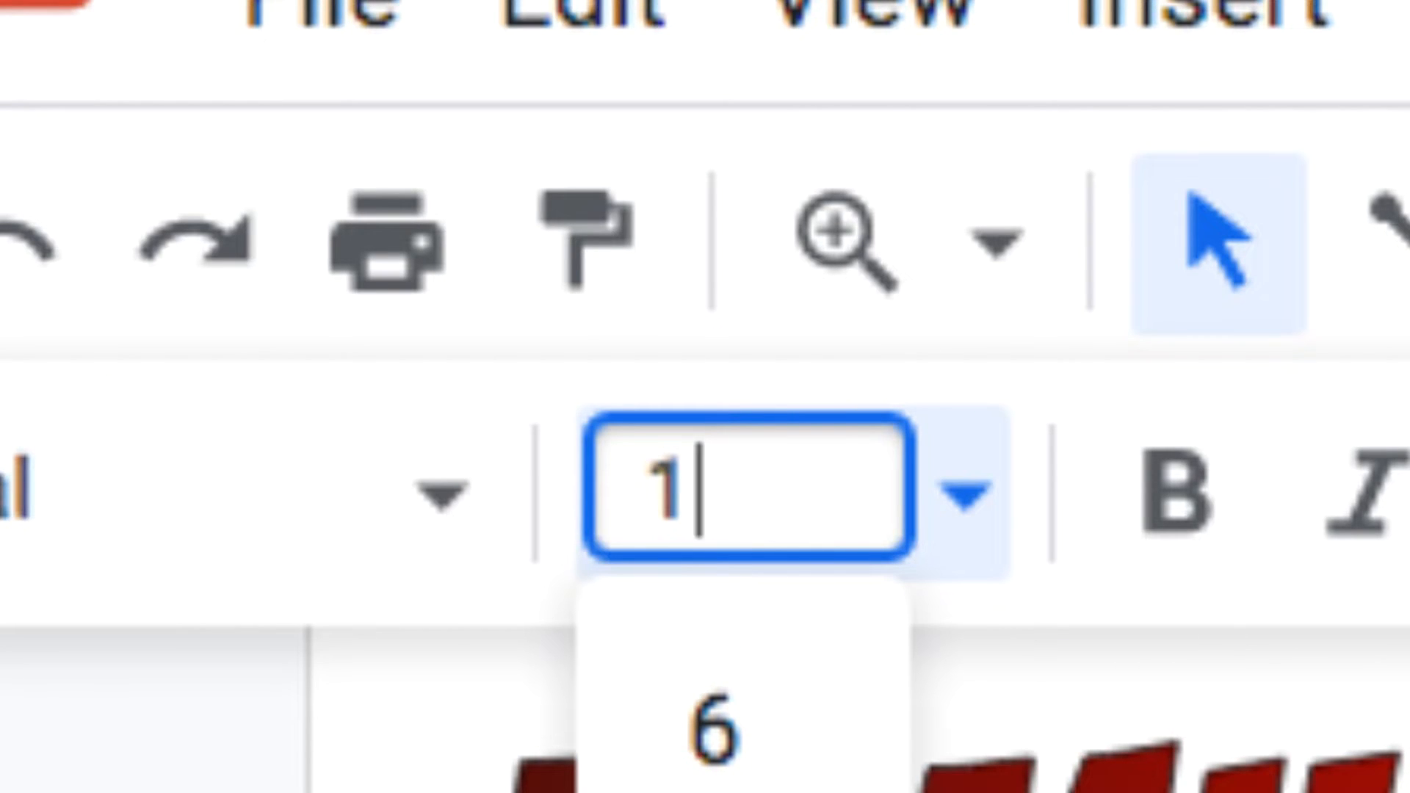
{"action": "type", "text": "16"}
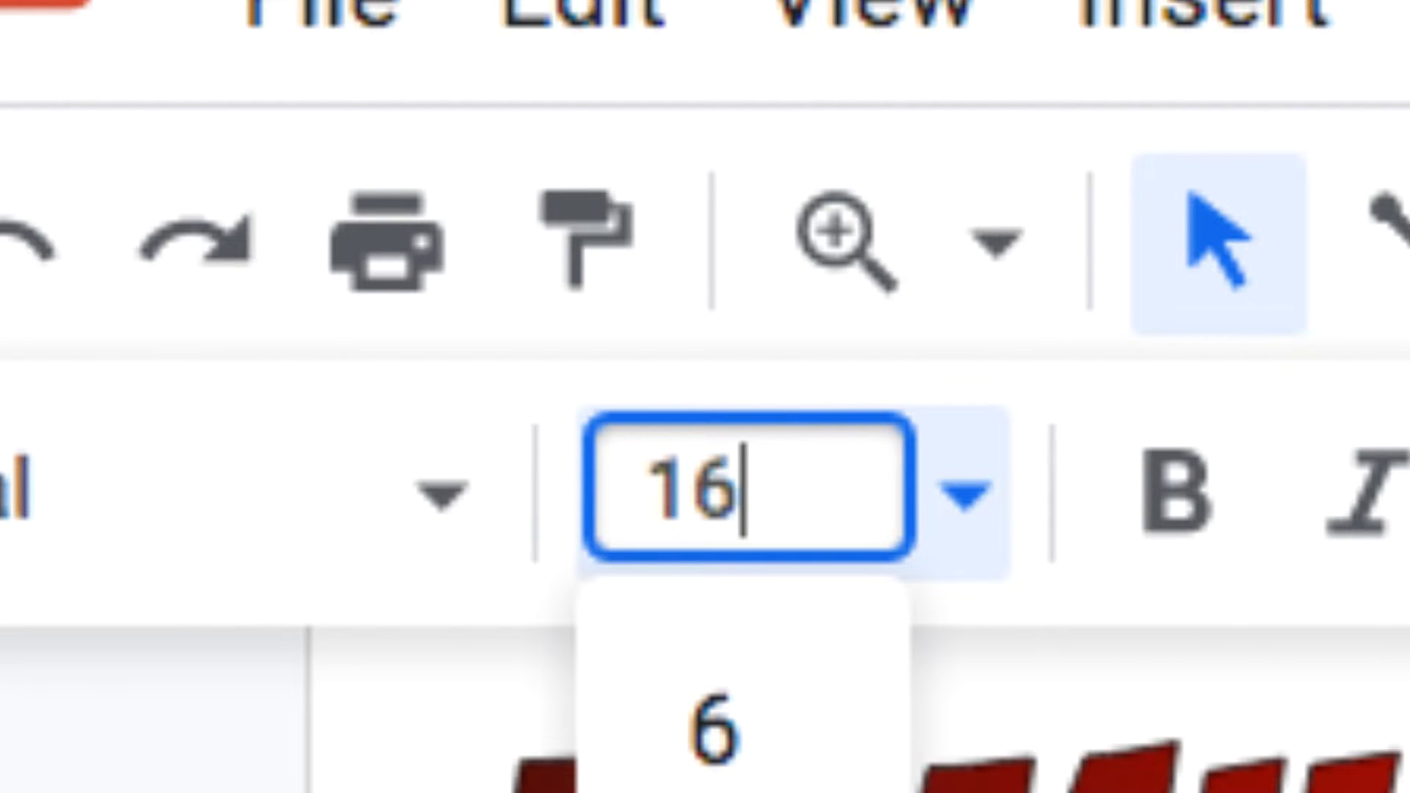
{"action": "key", "text": "Return"}
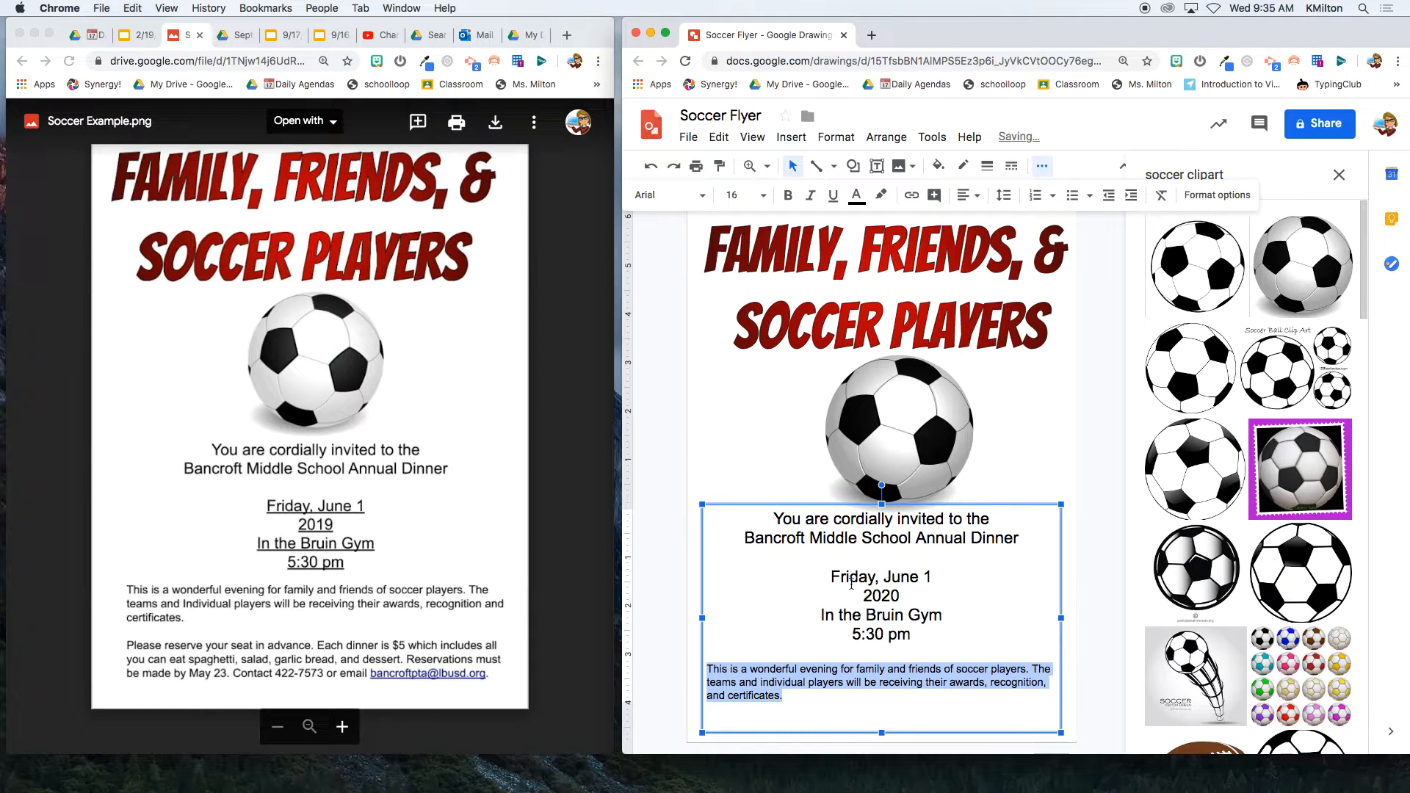
- Widen the invitation text box slightly on both sides and make it a little taller
{"action": "left_click", "coordinate": [1067, 617]}
{"action": "left_click_drag", "start_coordinate": [1067, 617], "coordinate": [1071, 617]}
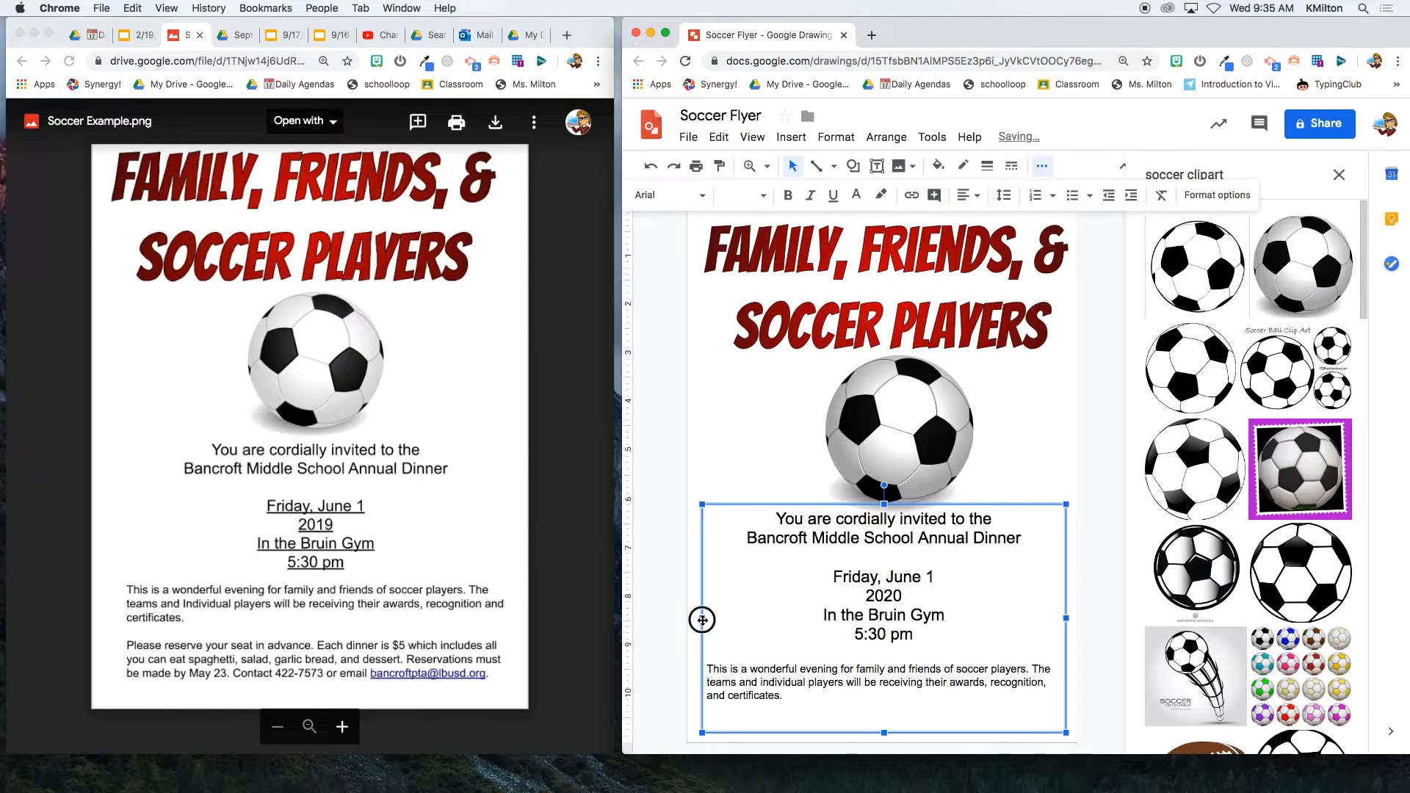
{"action": "left_click_drag", "start_coordinate": [695, 620], "coordinate": [690, 618]}
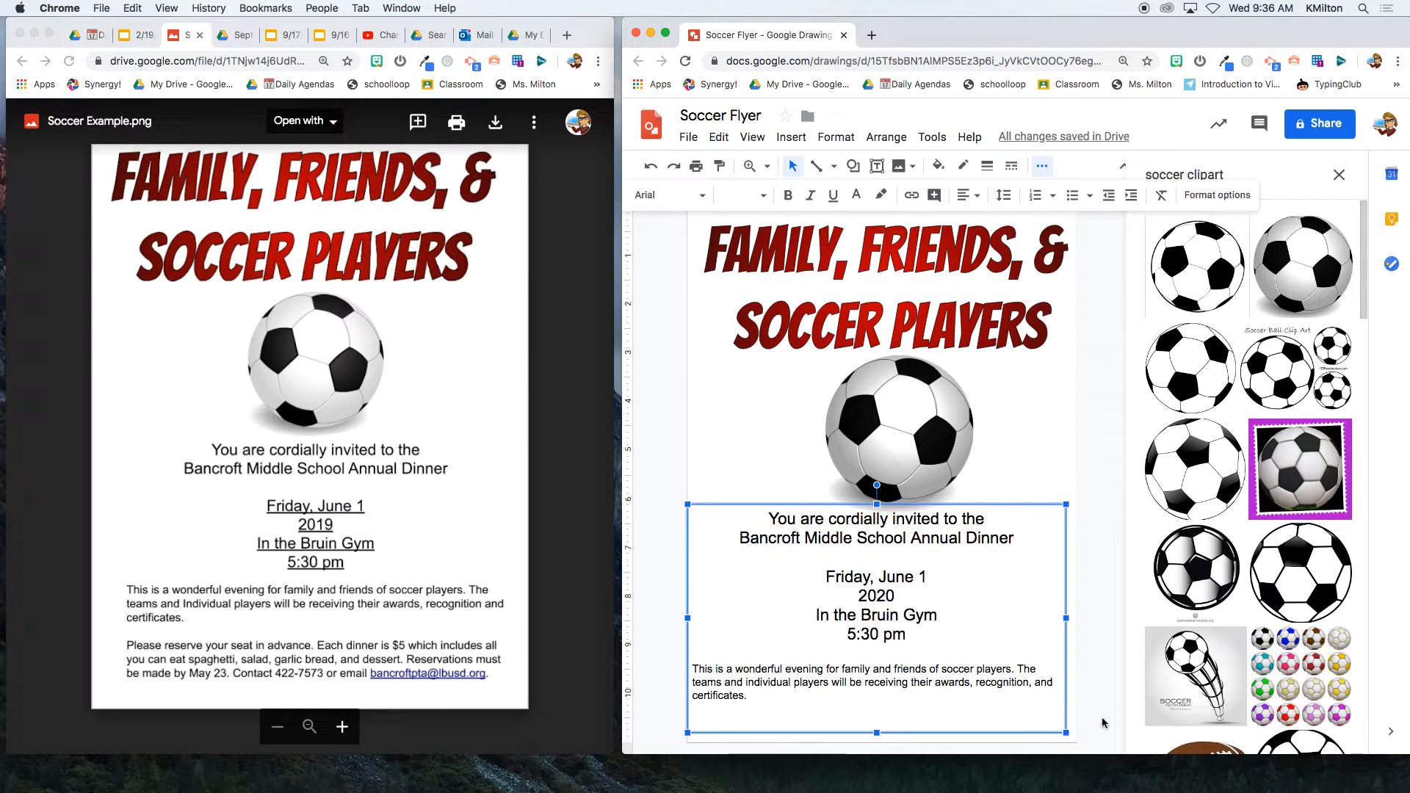
{"action": "left_click_drag", "start_coordinate": [876, 731], "coordinate": [876, 735]}
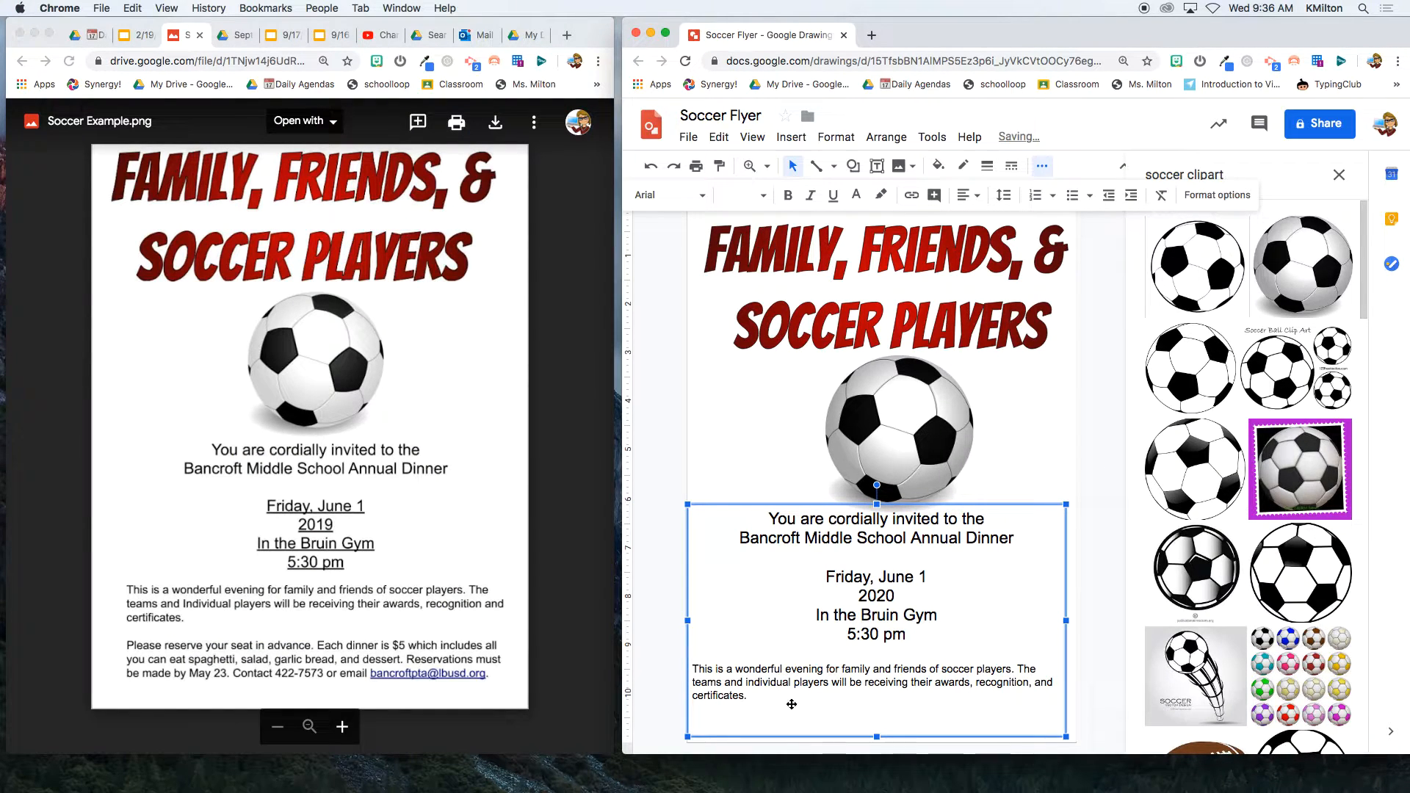
- Shrink the blank line below 5:30 pm to 12 pt
{"action": "left_click", "coordinate": [843, 653]}
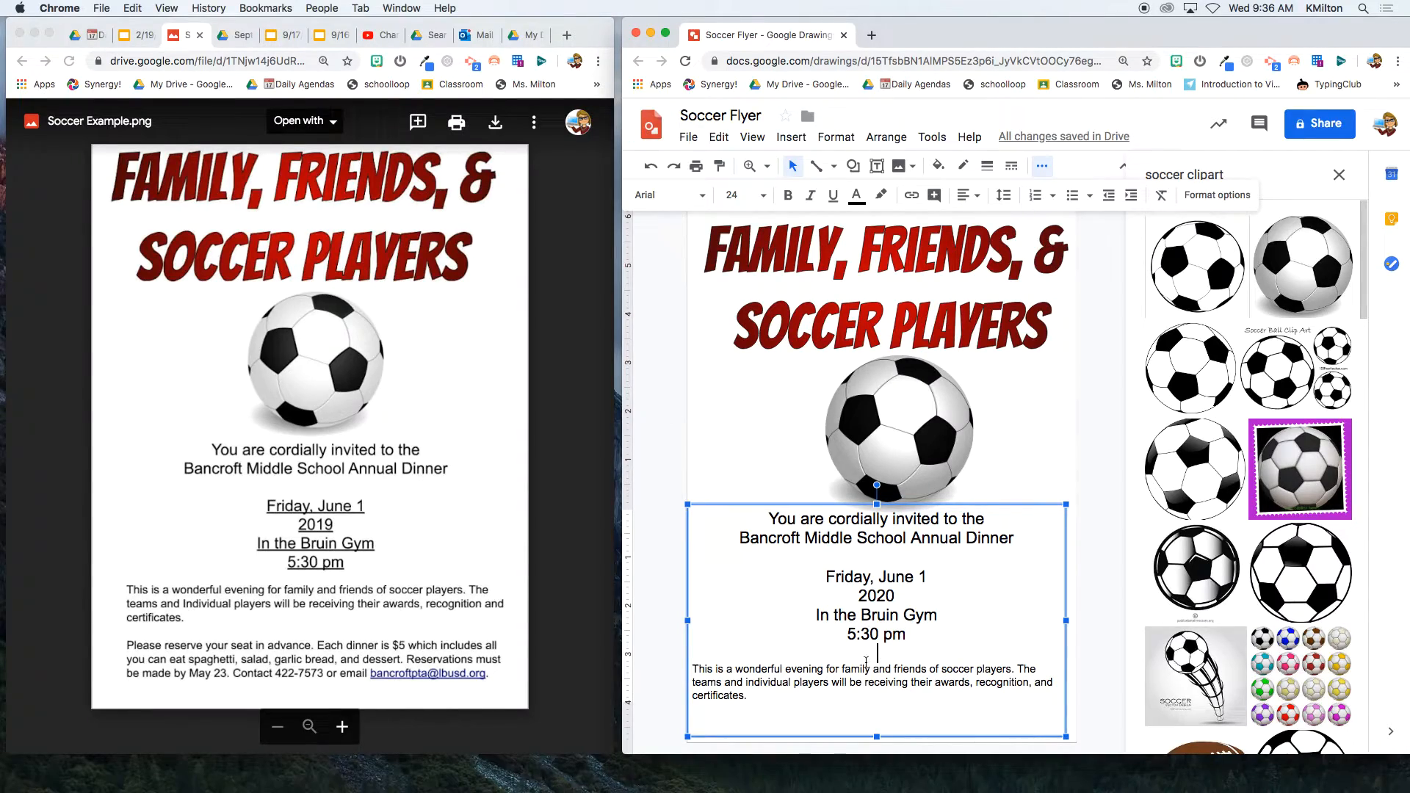
{"action": "left_click", "coordinate": [763, 195]}
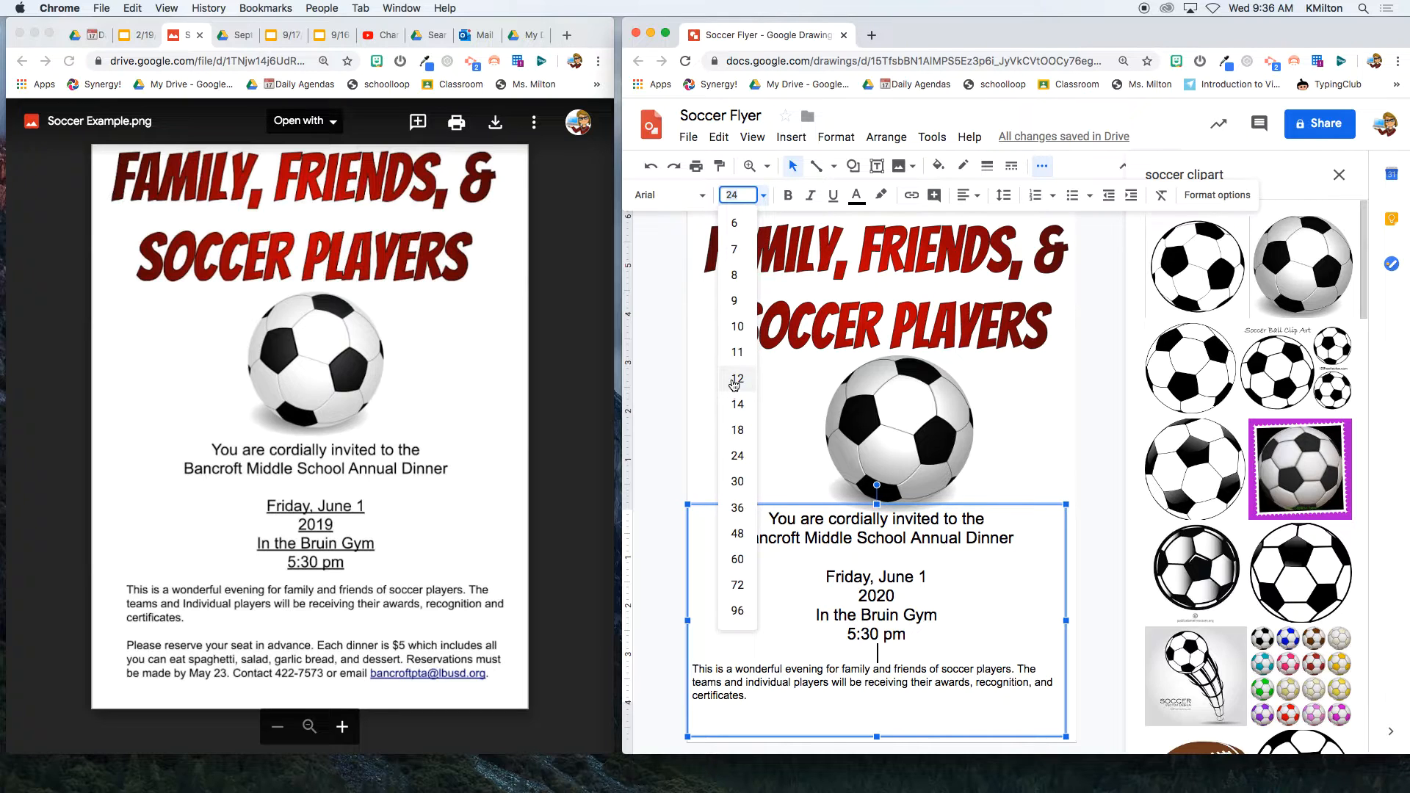
{"action": "left_click", "coordinate": [734, 380]}
- Add a paragraph after "certificates." about reserving seats, the $5 spaghetti dinner, the deadline and contact phone and email
{"action": "left_click", "coordinate": [764, 692]}
{"action": "key", "text": "Return"}
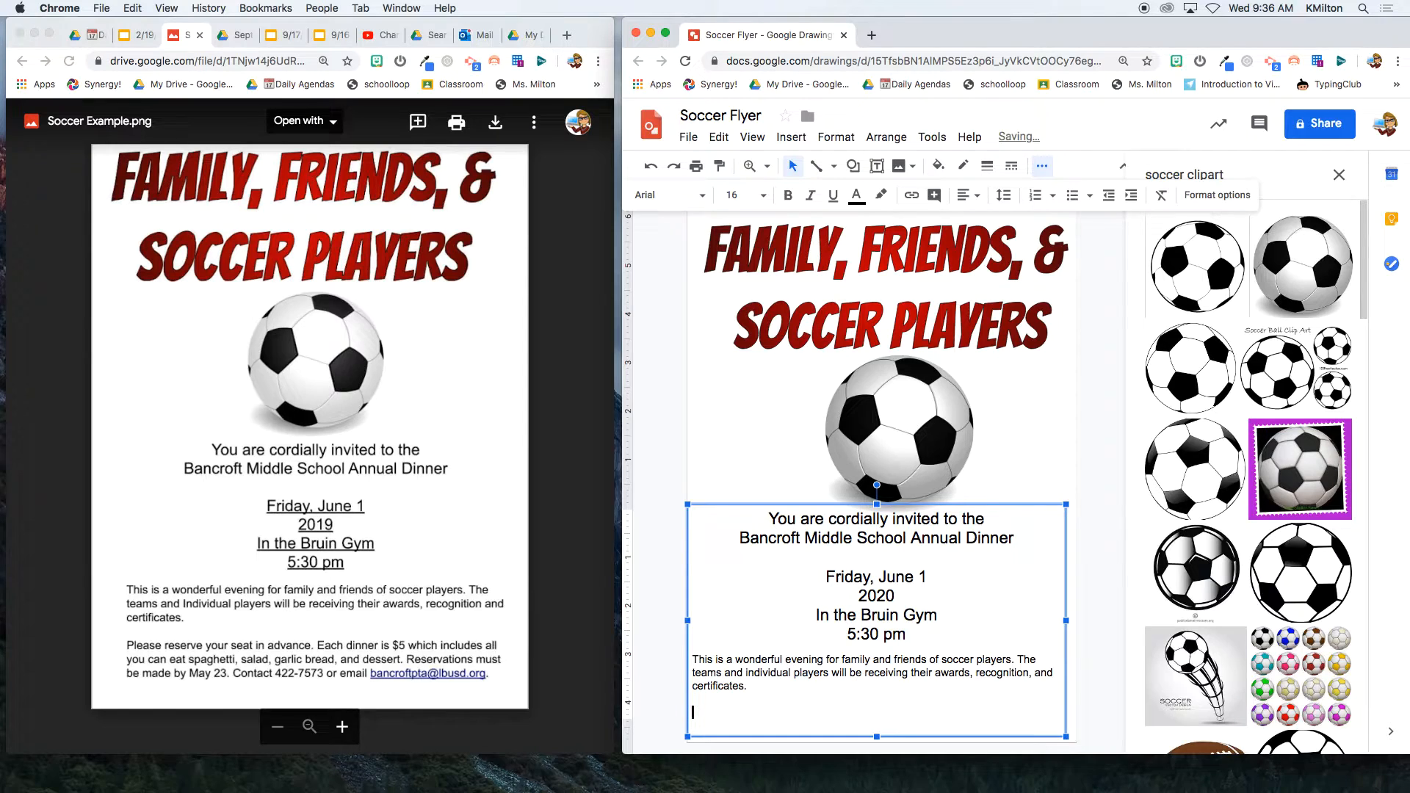
{"action": "type", "text": "Please reserve your seat in advance. Each dinner is $"}
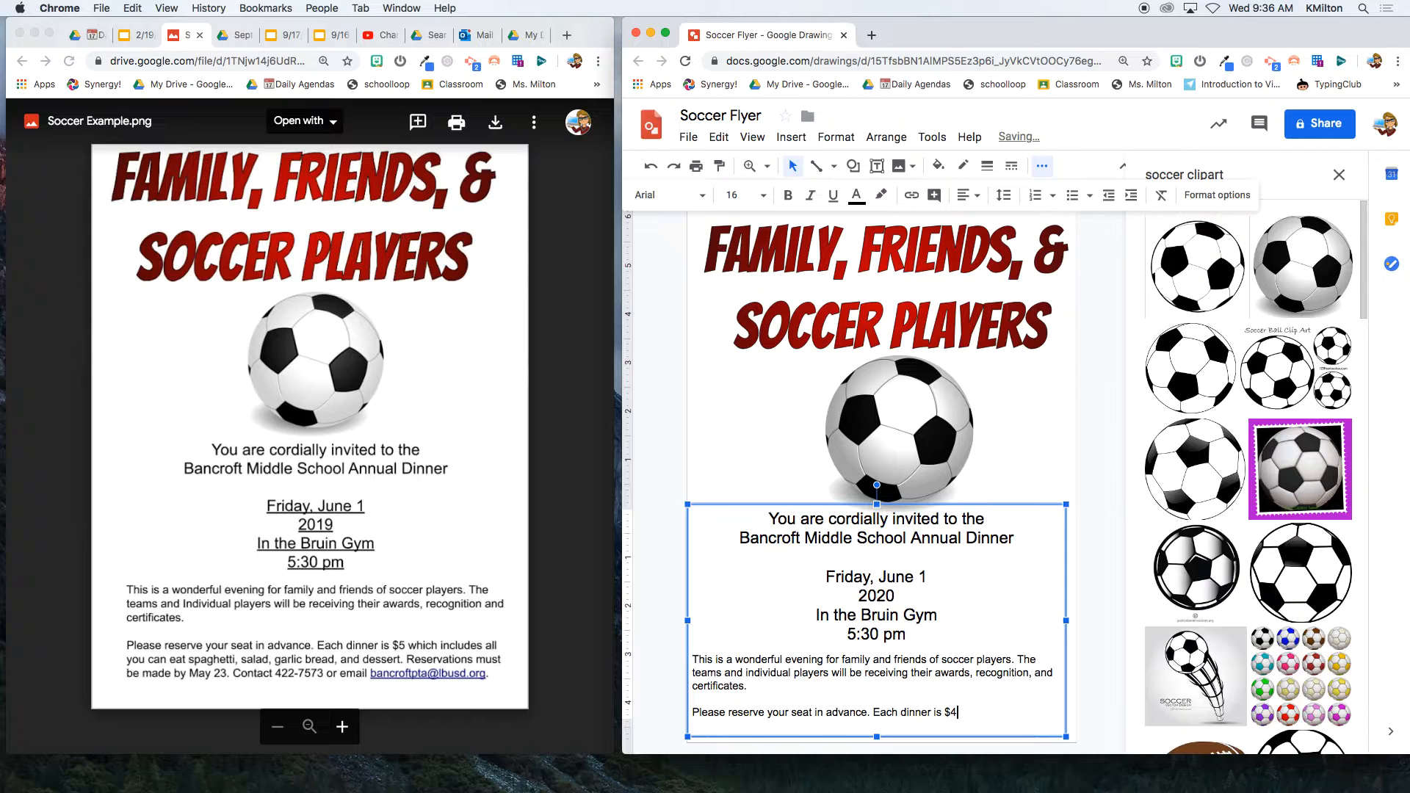
{"action": "type", "text": "4"}
{"action": "key", "text": "BackSpace"}
{"action": "type", "text": "5"}
{"action": "type", "text": " which includes a"}
{"action": "type", "text": "ll you can e"}
{"action": "type", "text": "at spaghetti"}
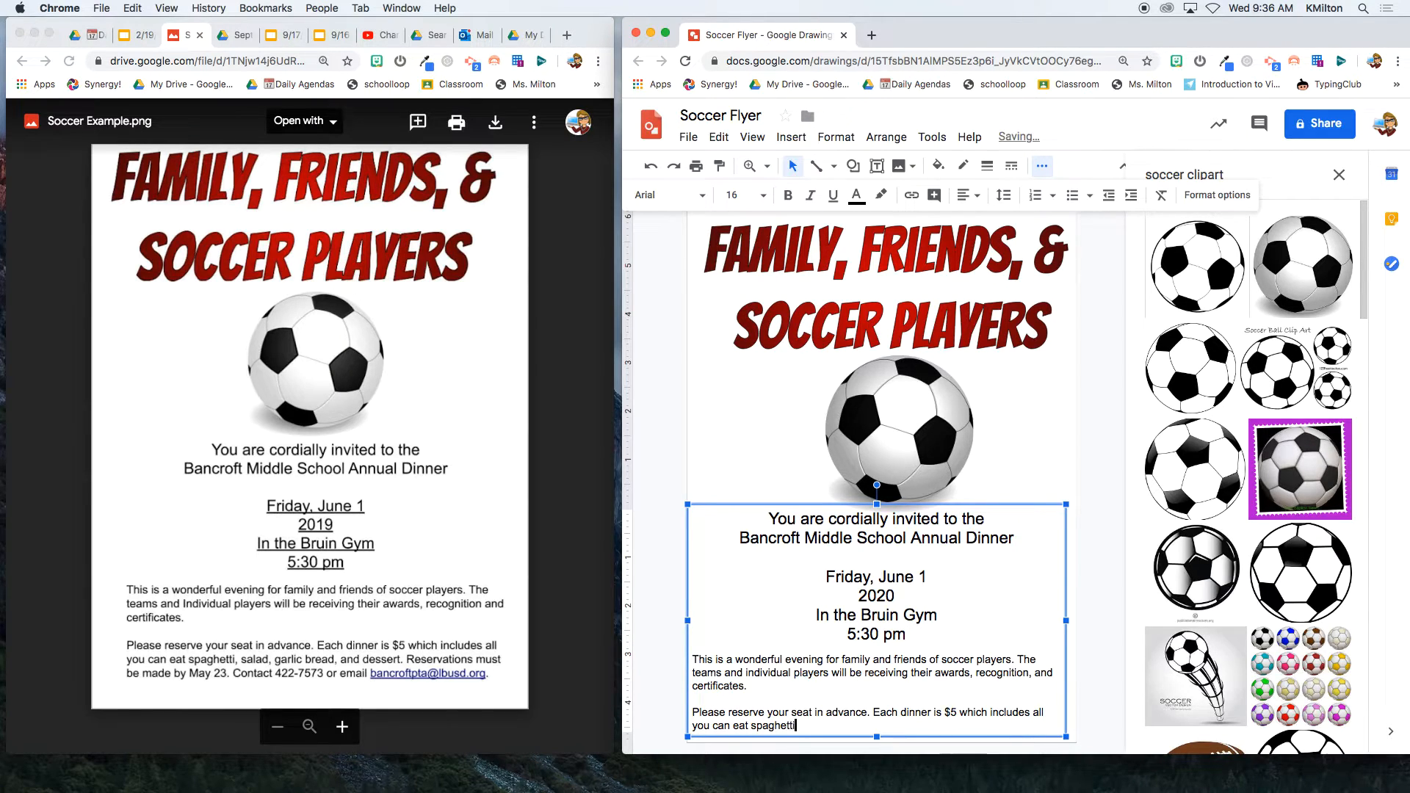
{"action": "type", "text": ", salad, garlic bread, and desser. Res"}
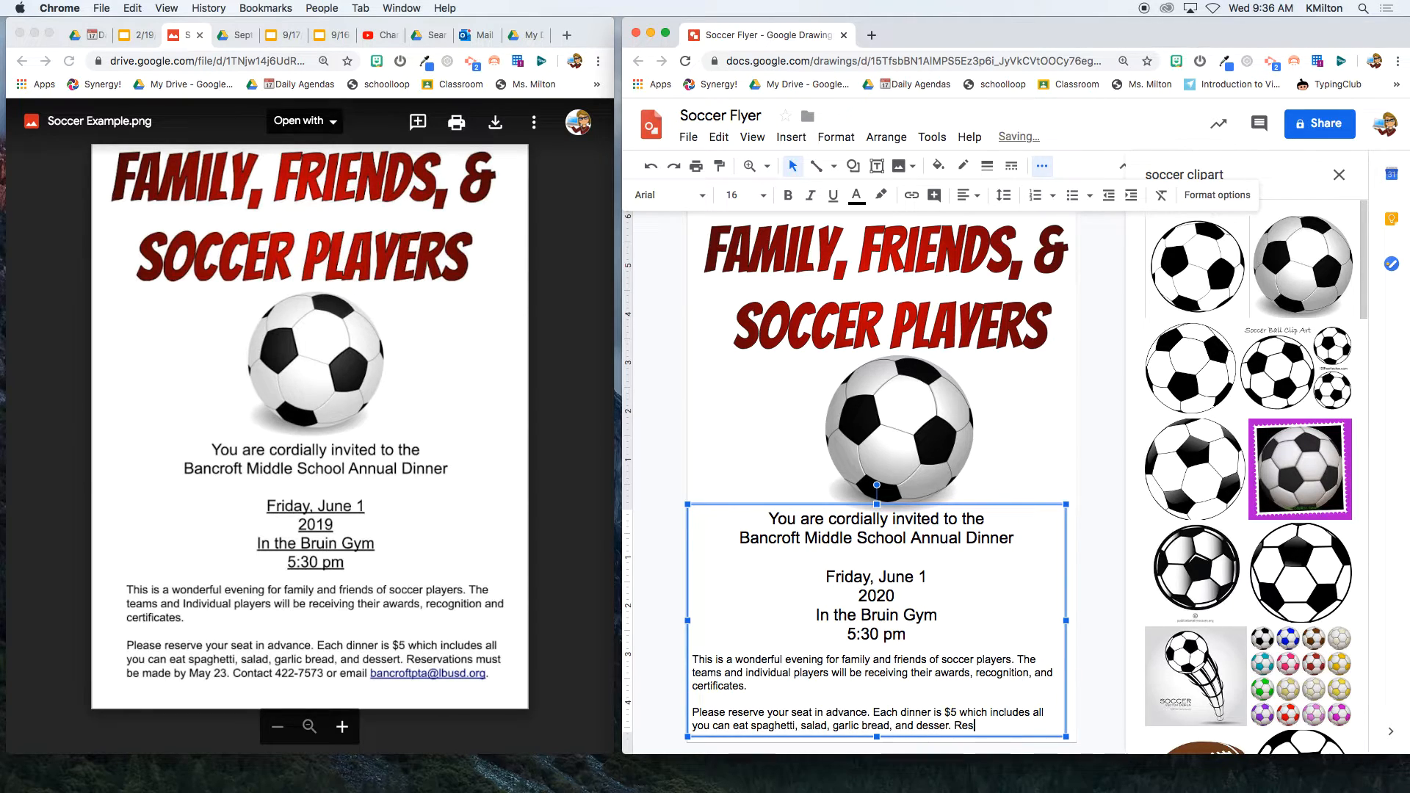
{"action": "type", "text": "ervations must be made by M"}
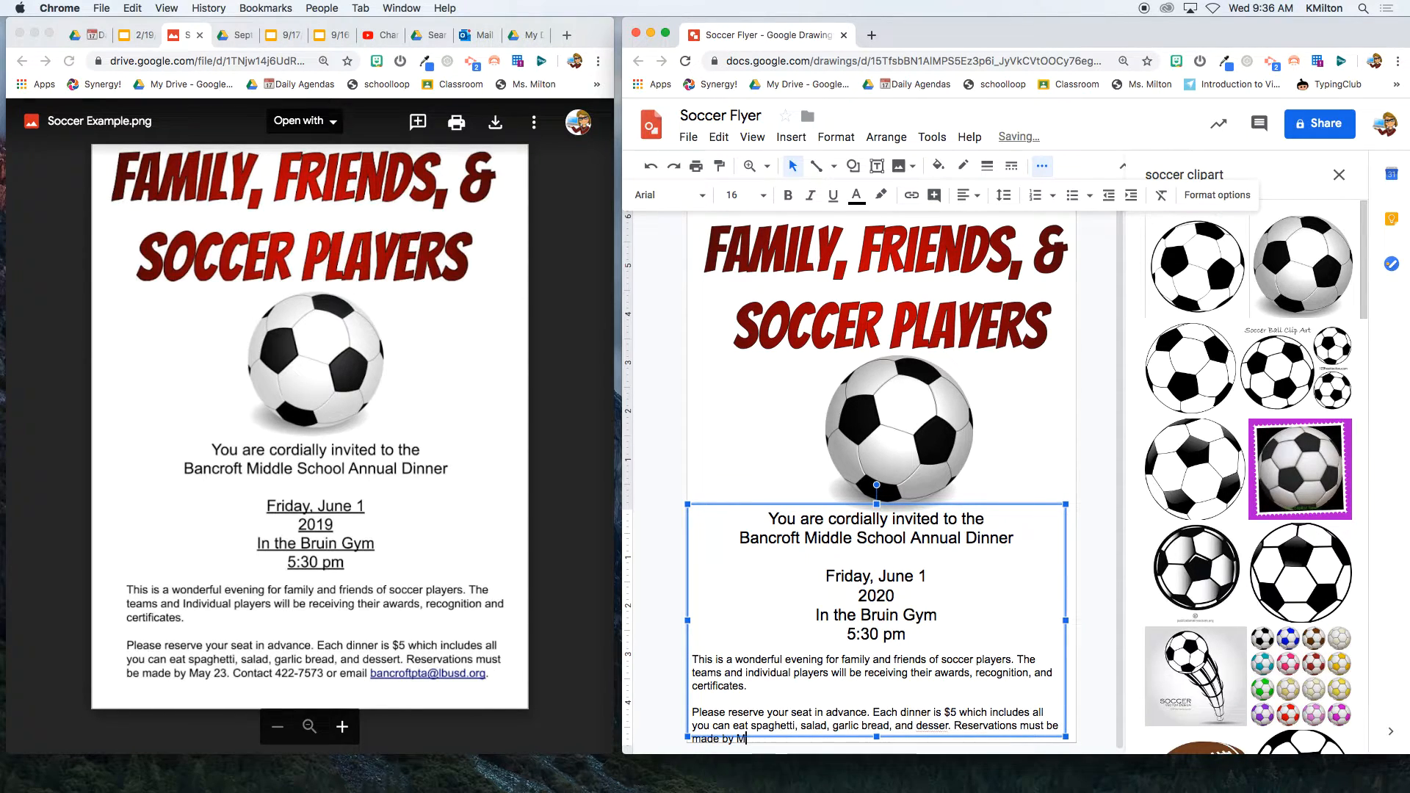
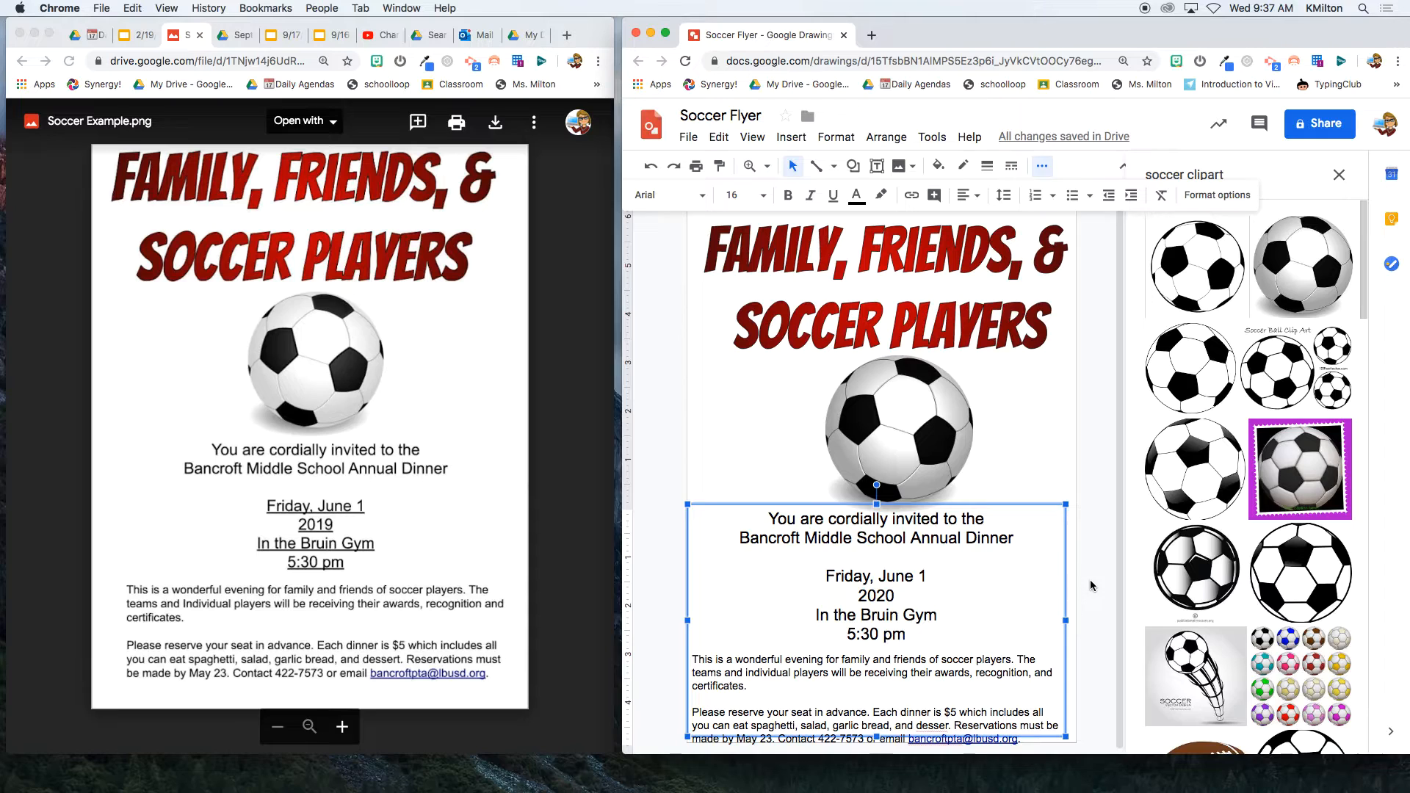
- Shorten the title box, then move the soccer ball up, shrink it and centre it
{"action": "left_click", "coordinate": [1090, 579]}
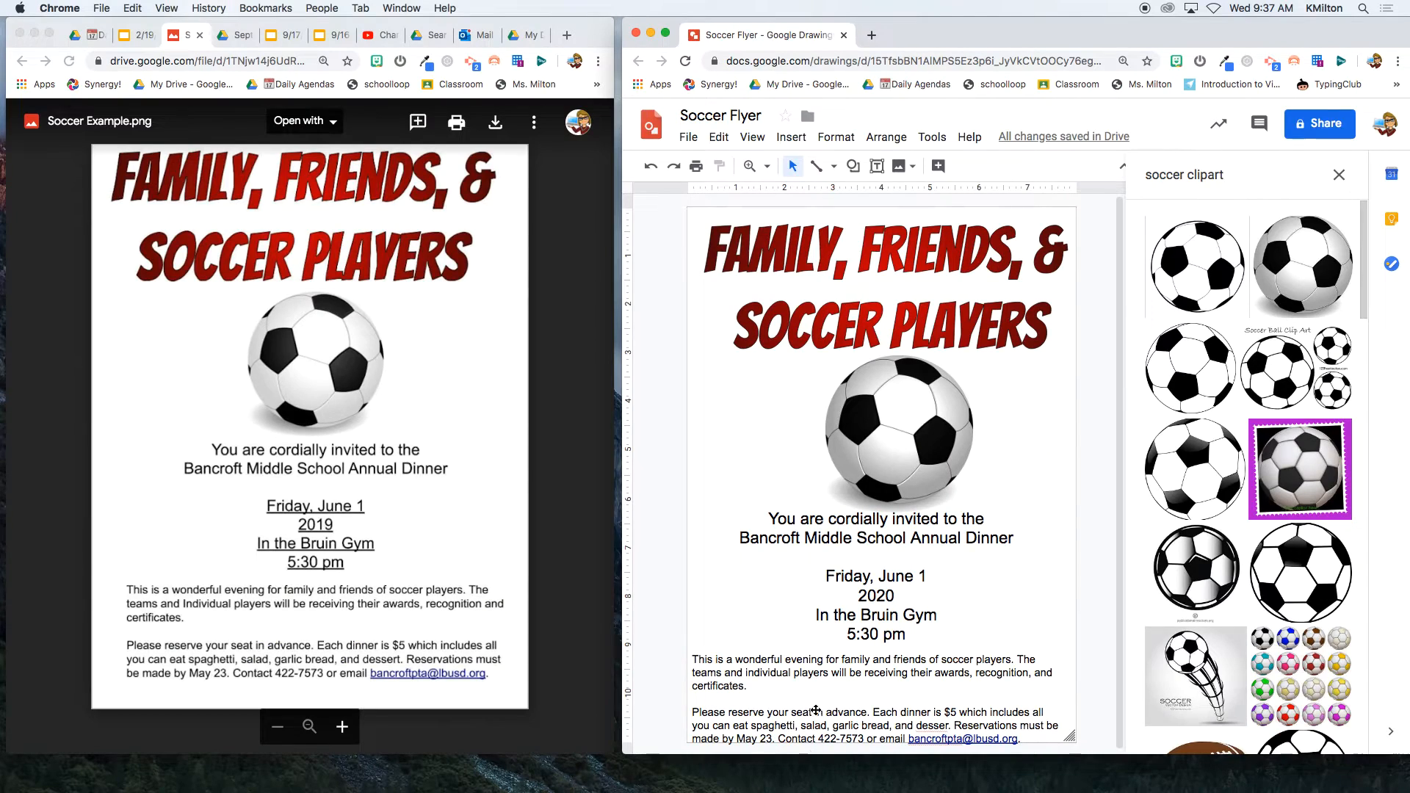
{"action": "left_click", "coordinate": [869, 581]}
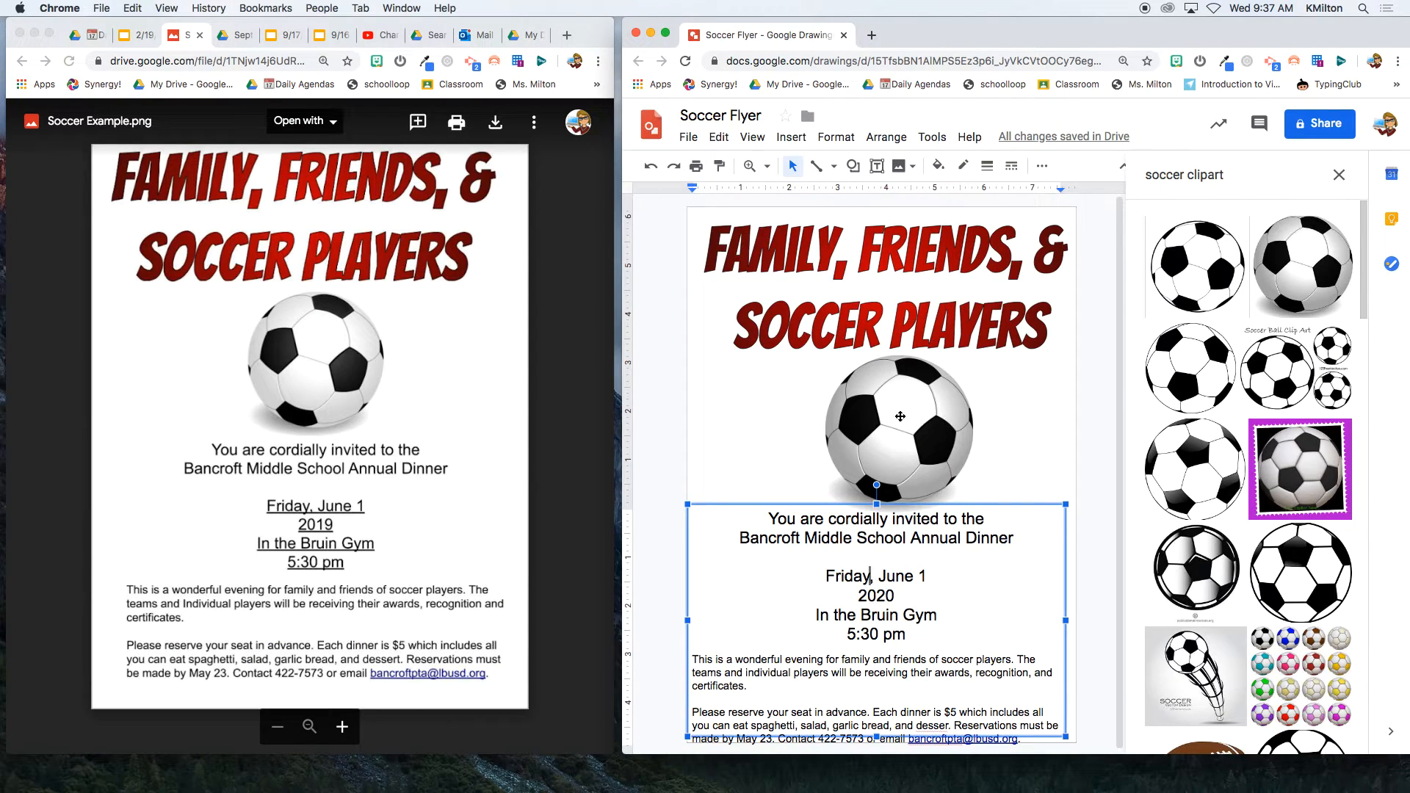
{"action": "left_click", "coordinate": [887, 286]}
{"action": "left_click_drag", "start_coordinate": [888, 349], "coordinate": [889, 334]}
{"action": "left_click_drag", "start_coordinate": [908, 410], "coordinate": [904, 380]}
{"action": "left_click_drag", "start_coordinate": [973, 496], "coordinate": [951, 470]}
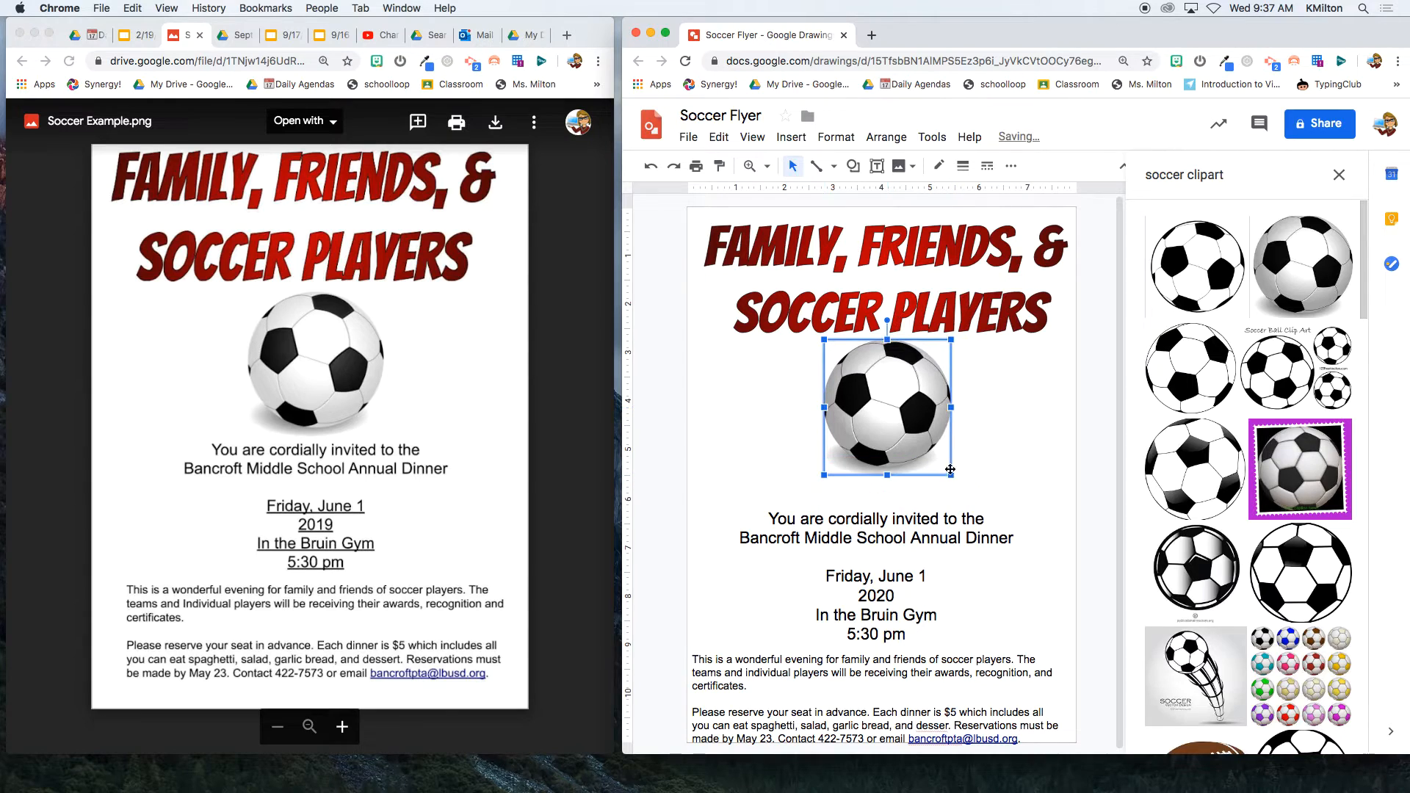
{"action": "left_click_drag", "start_coordinate": [901, 411], "coordinate": [916, 429]}
- Move the invitation text box up under the ball and select both body paragraphs
{"action": "left_click", "coordinate": [910, 536]}
{"action": "left_click_drag", "start_coordinate": [916, 507], "coordinate": [922, 491]}
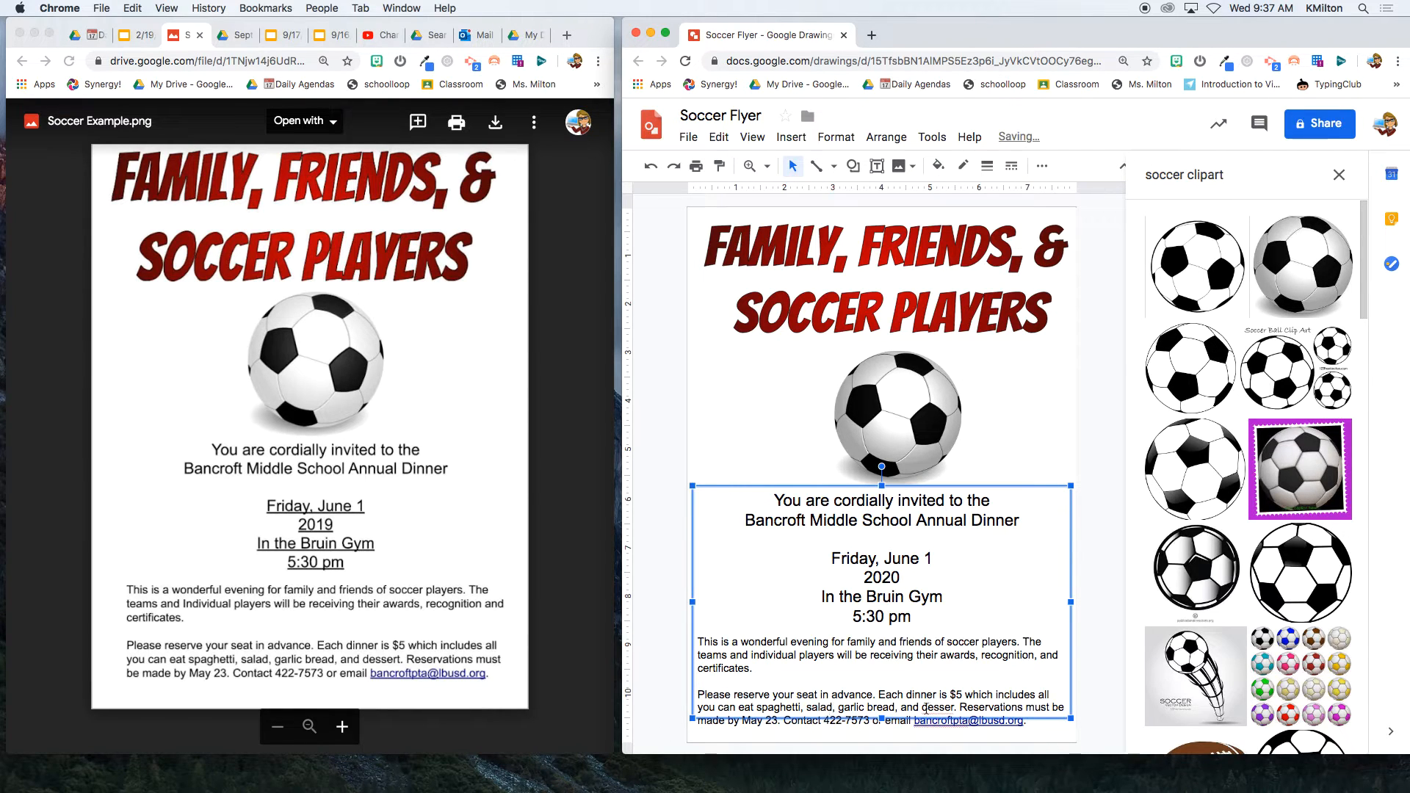
{"action": "left_click", "coordinate": [735, 694]}
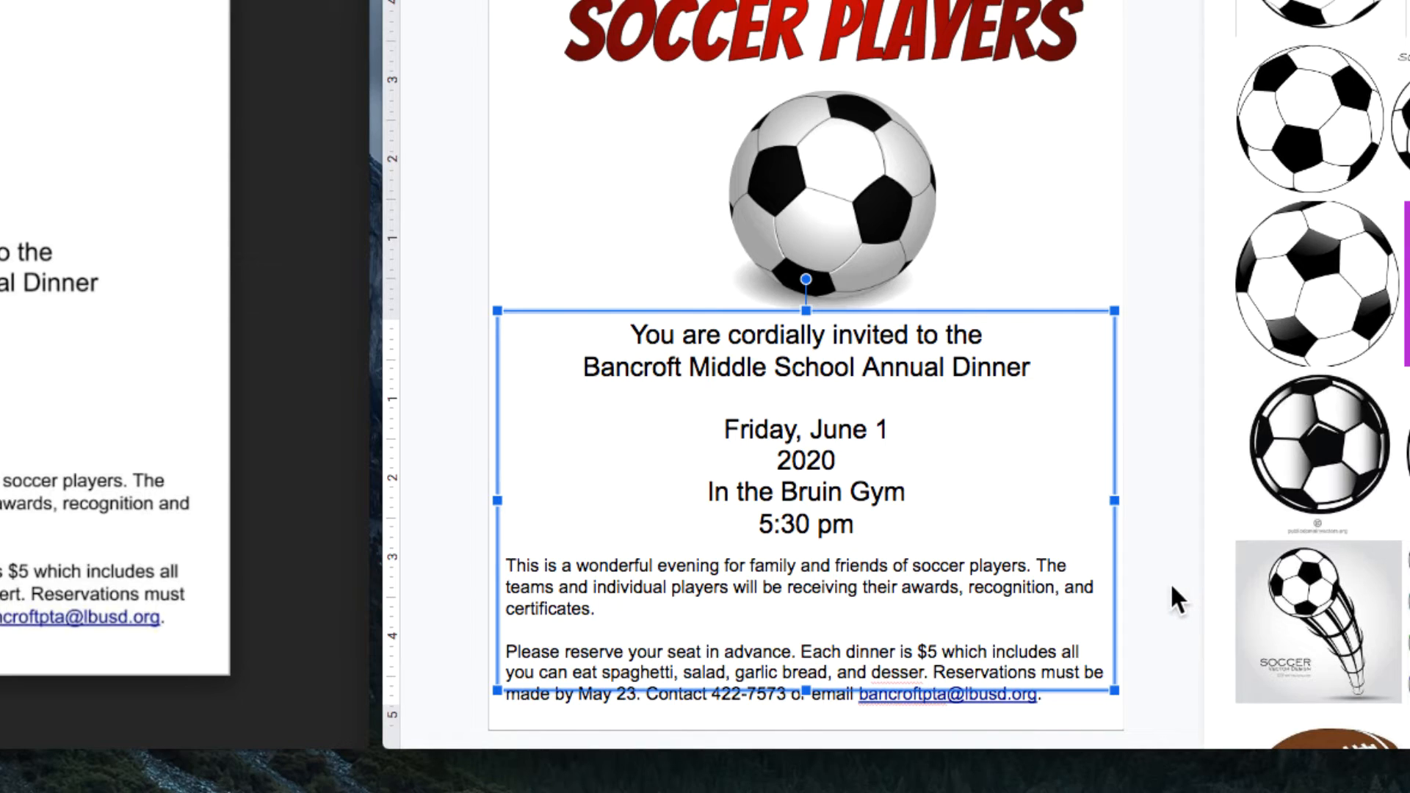
{"action": "left_click", "coordinate": [1170, 582]}
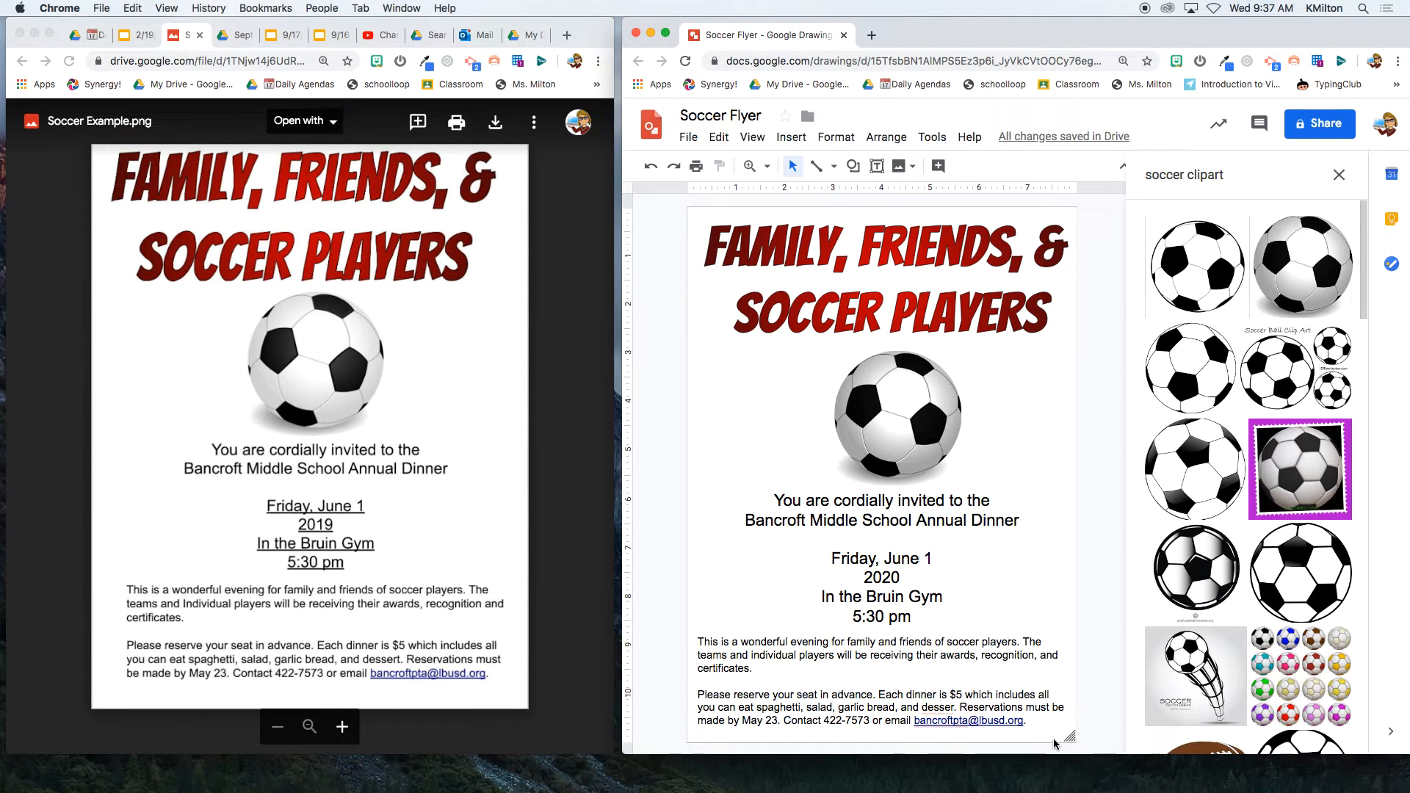
{"action": "left_click", "coordinate": [802, 676]}
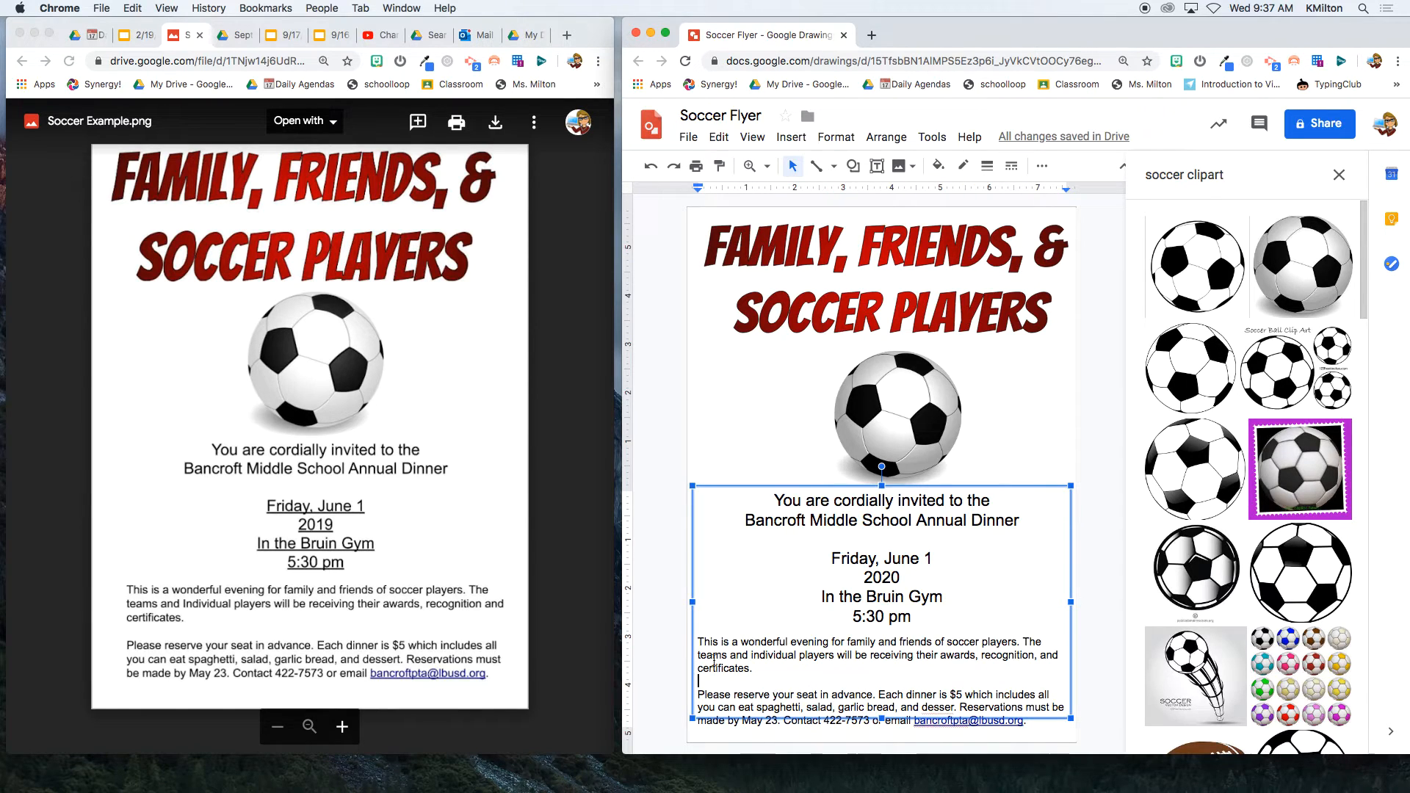
{"action": "left_click_drag", "start_coordinate": [705, 643], "coordinate": [1043, 724]}
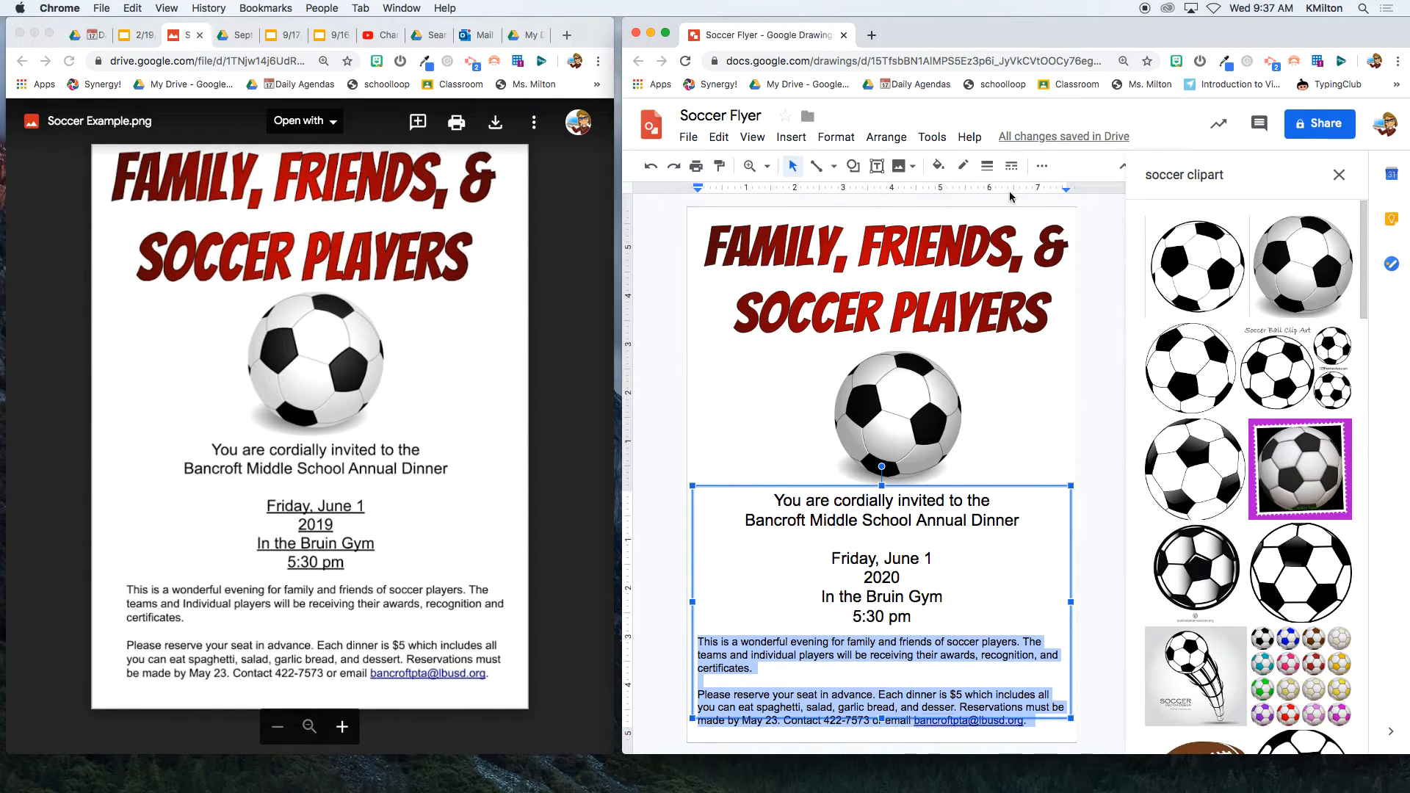
- Set the body paragraphs to 14 pt and narrow the text box from both sides
{"action": "left_click", "coordinate": [1042, 166]}
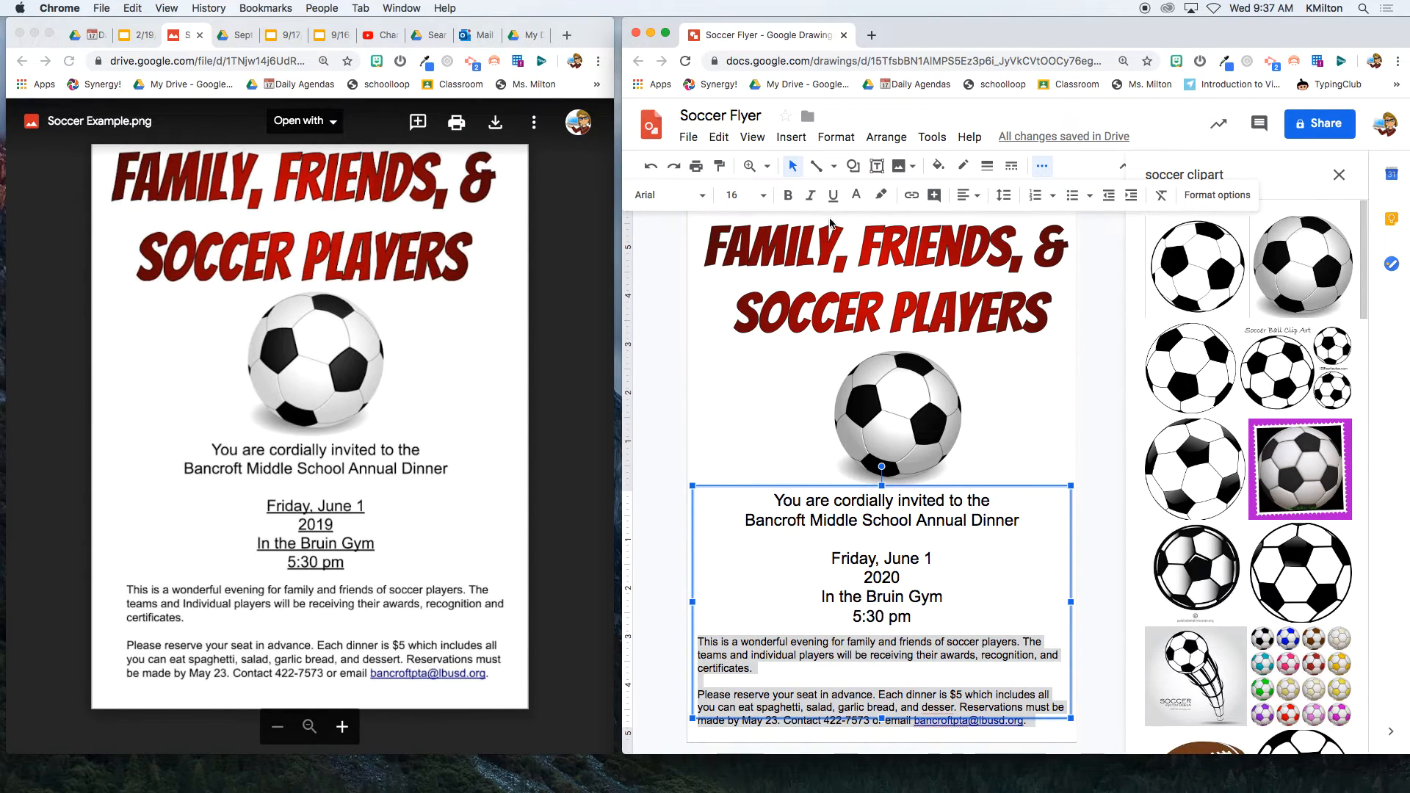
{"action": "left_click", "coordinate": [724, 194]}
{"action": "type", "text": "14"}
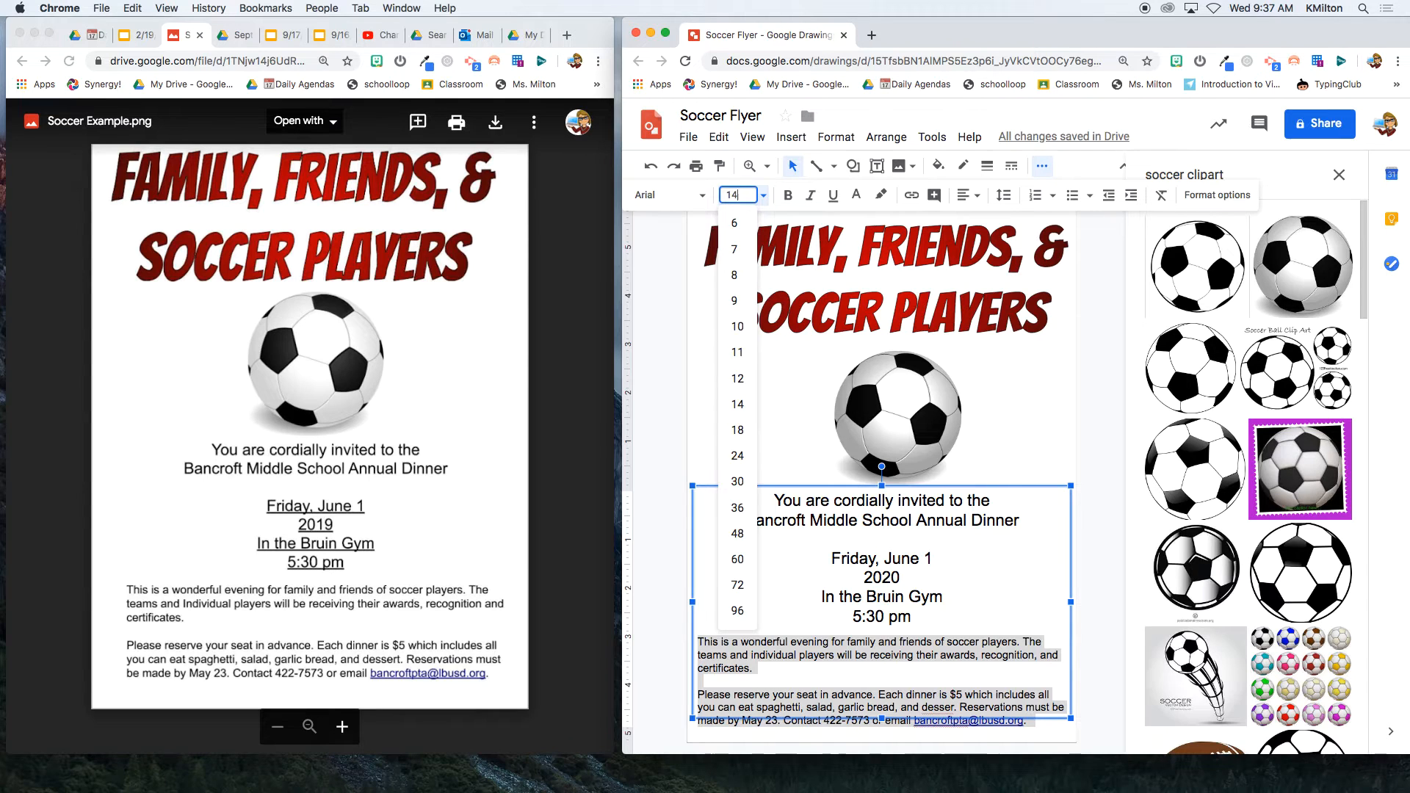
{"action": "key", "text": "Return"}
{"action": "left_click_drag", "start_coordinate": [693, 602], "coordinate": [717, 603]}
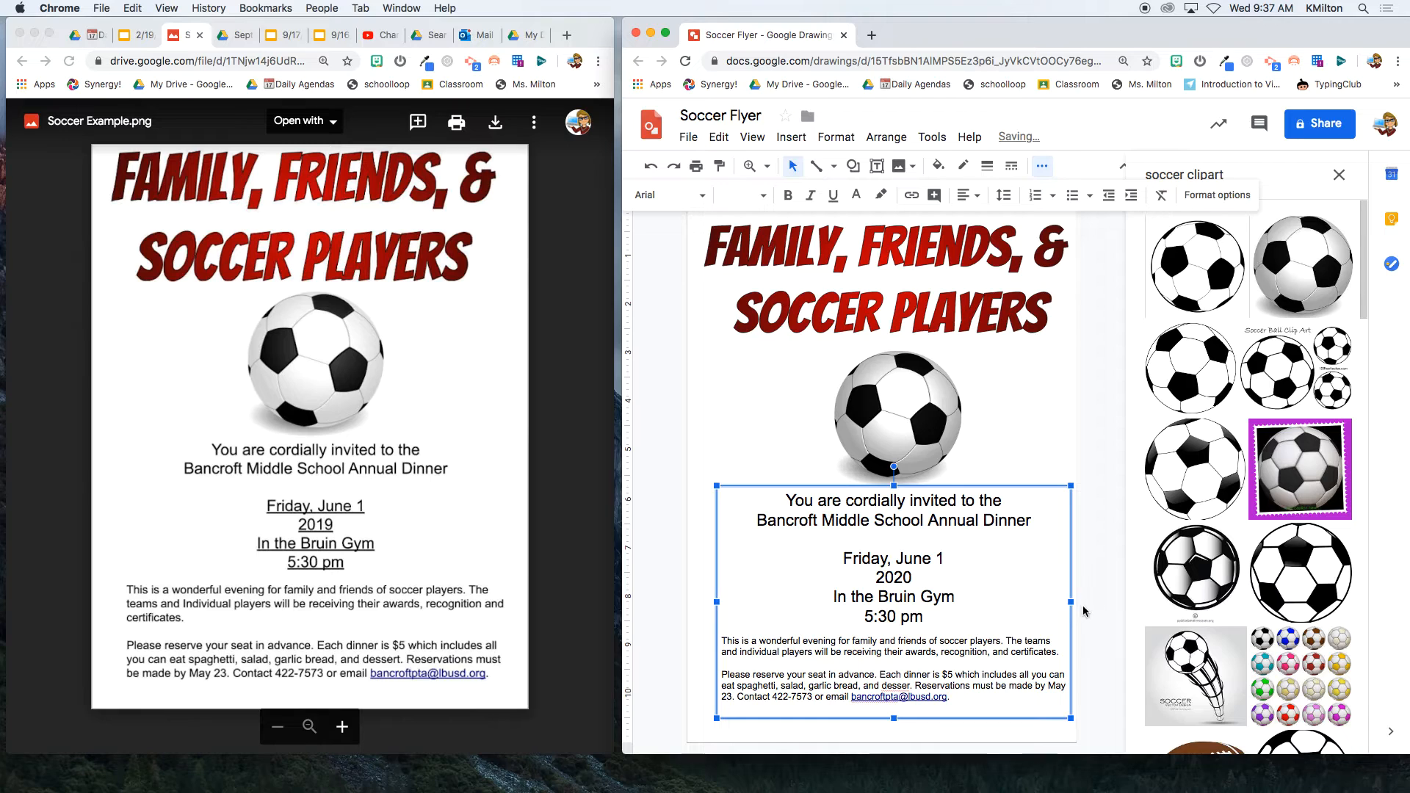
{"action": "left_click_drag", "start_coordinate": [1071, 603], "coordinate": [1068, 604]}
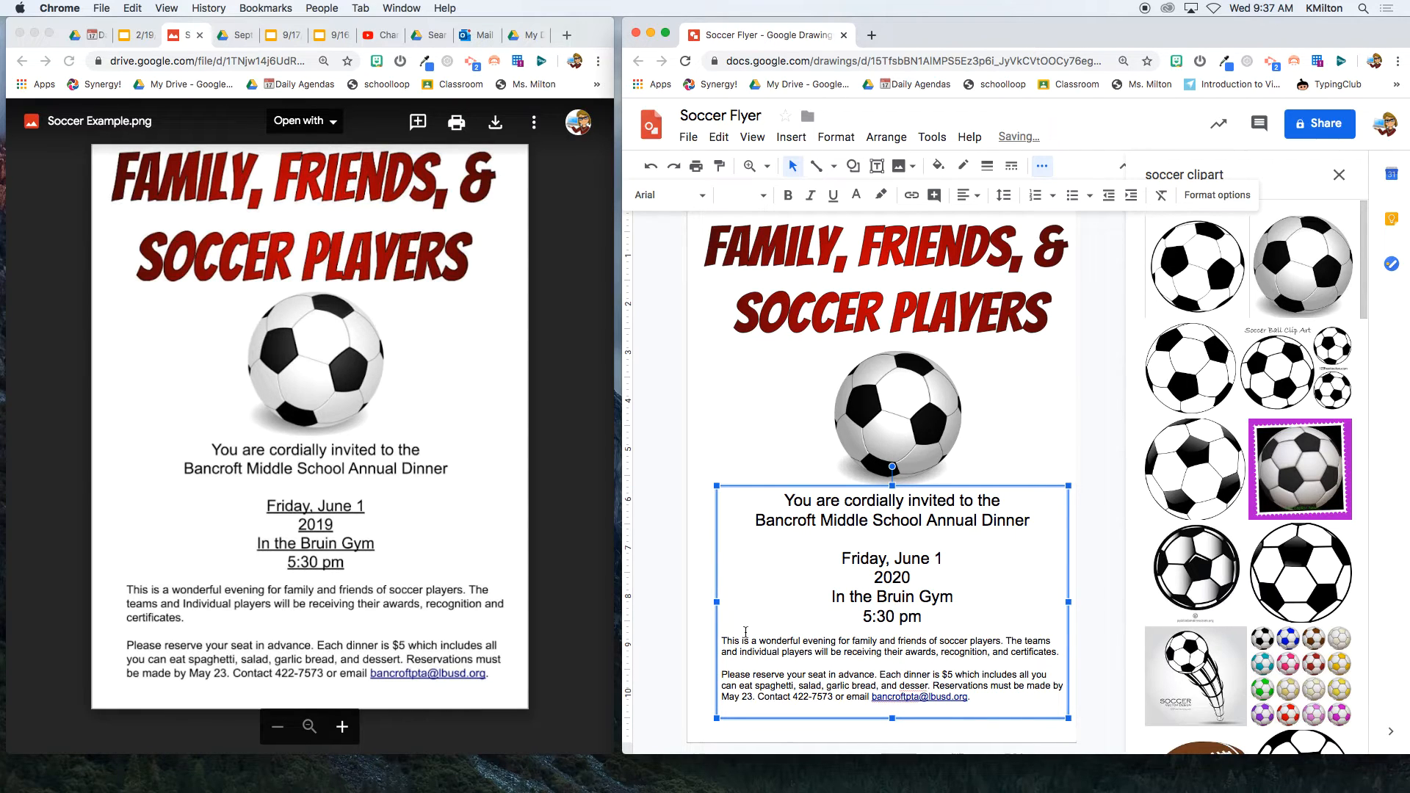
- Change both body paragraphs to 15 pt
{"action": "left_click_drag", "start_coordinate": [727, 641], "coordinate": [980, 699]}
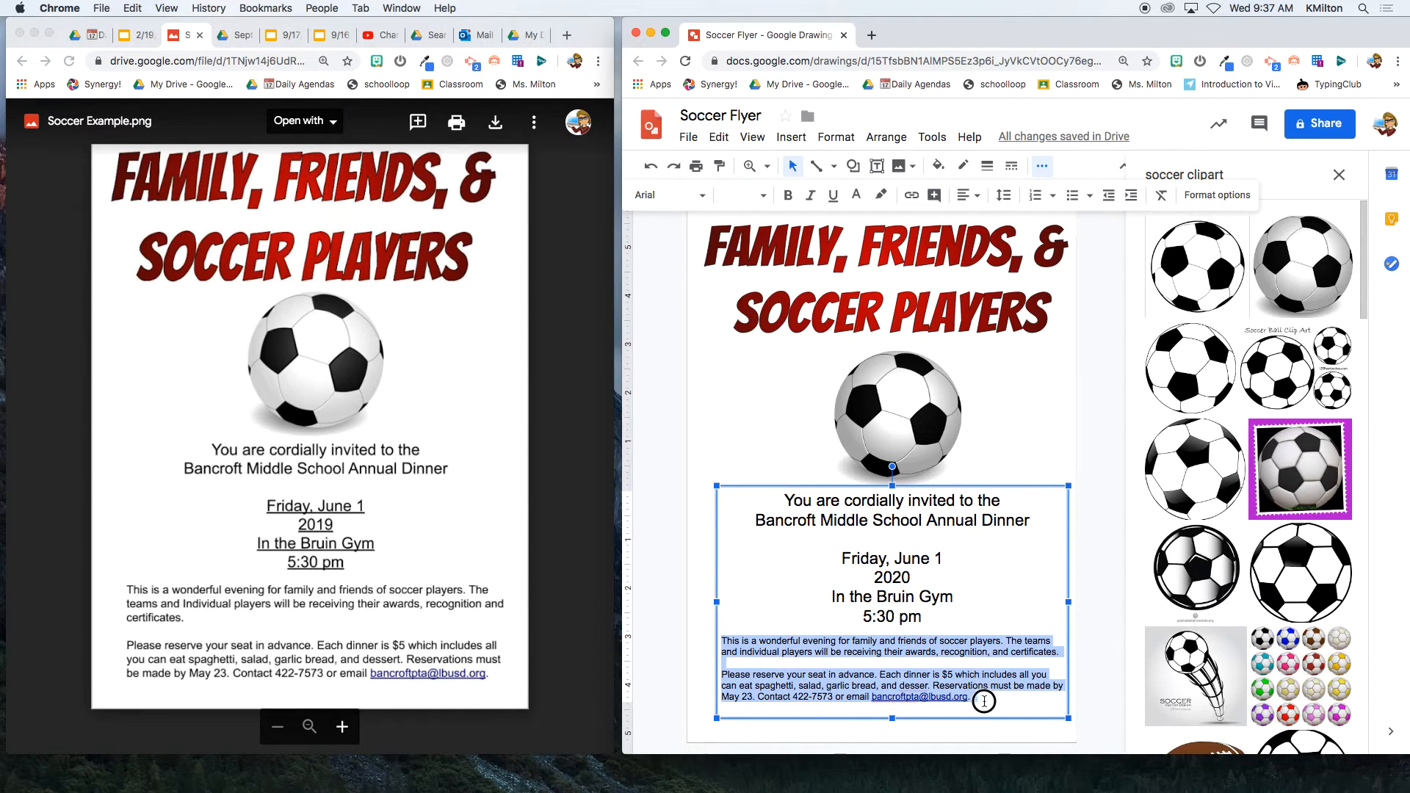
{"action": "left_click", "coordinate": [738, 196]}
{"action": "type", "text": "15"}
{"action": "key", "text": "Return"}
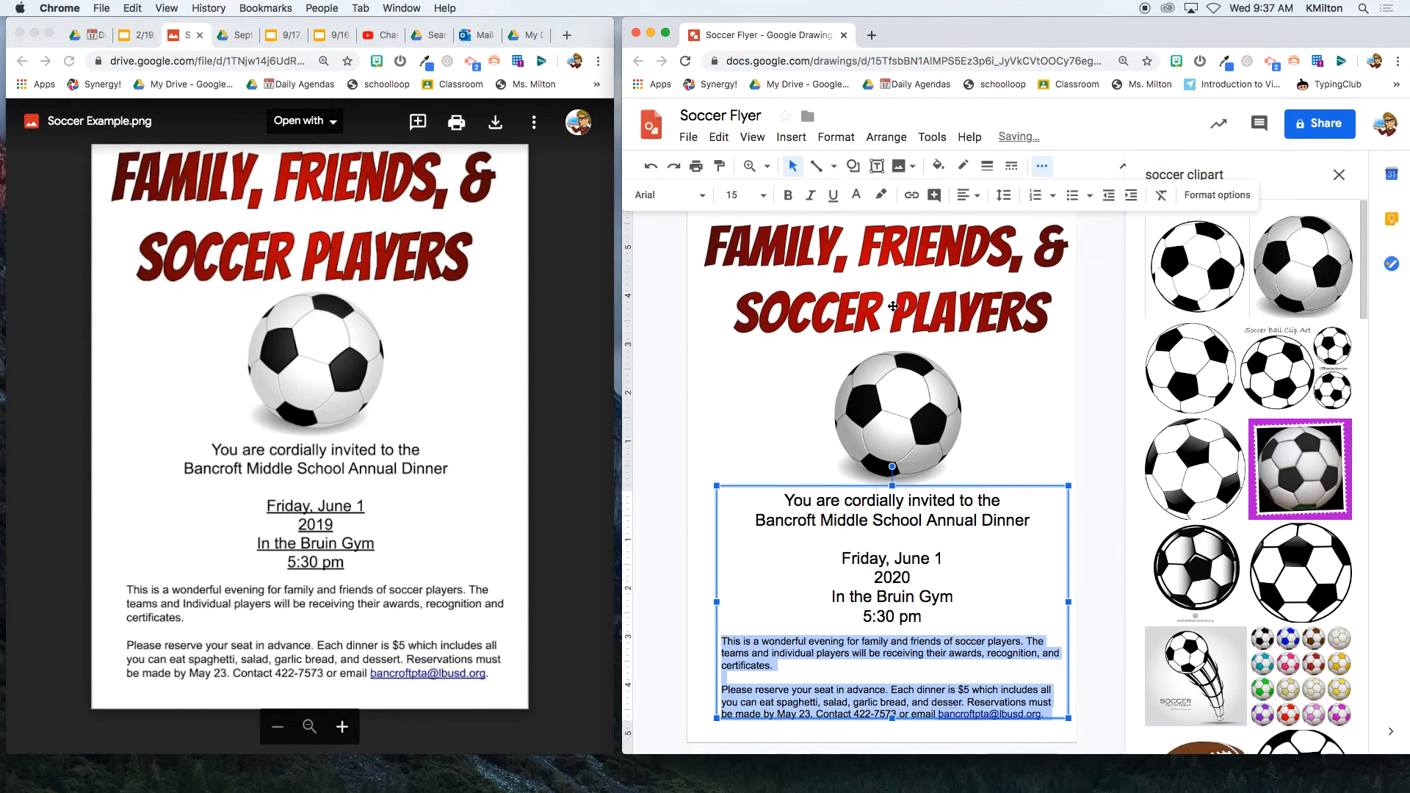
{"action": "left_click", "coordinate": [1099, 467]}
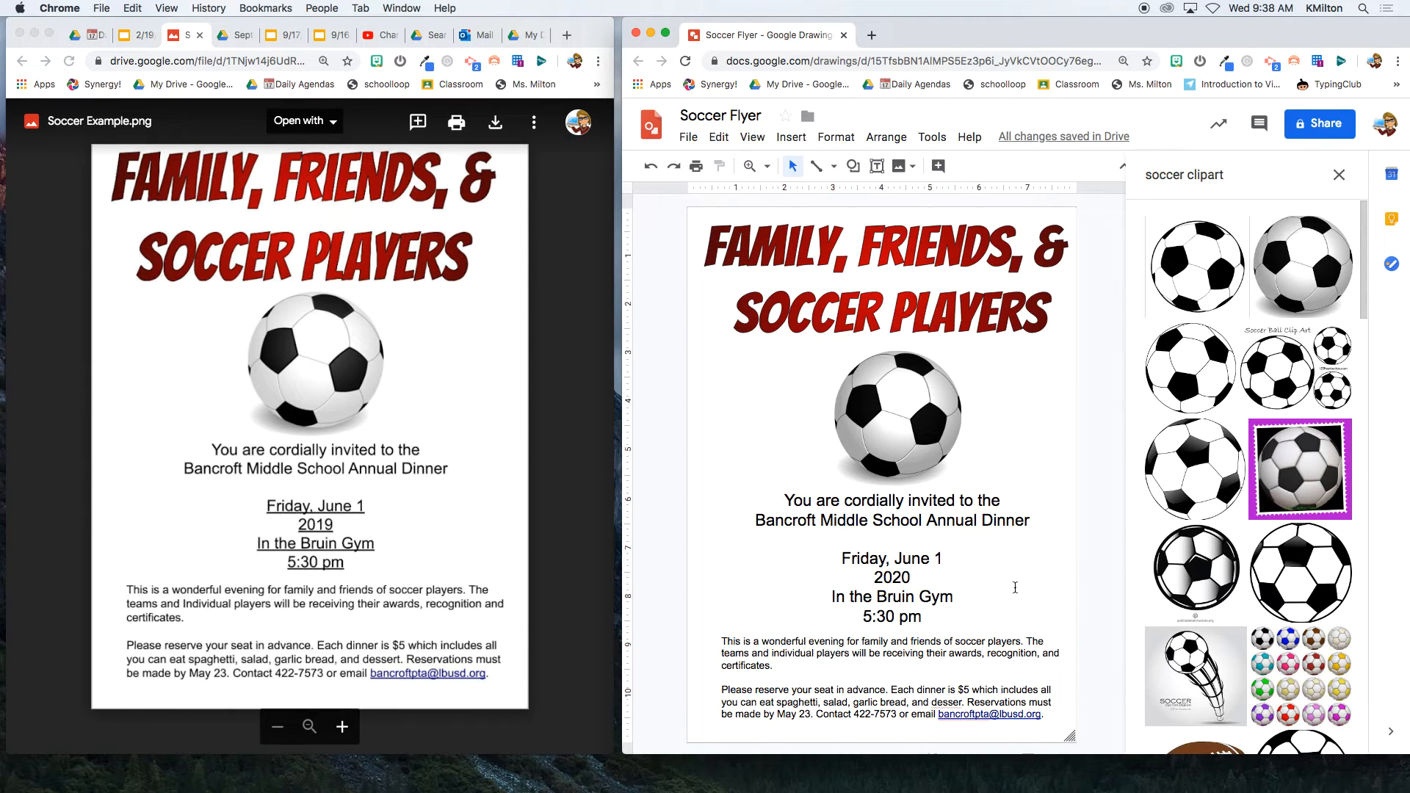
- Underline the "Friday, June 1", "2020", "In the Bruin Gym" and "5:30 pm" lines
{"action": "left_click_drag", "start_coordinate": [841, 560], "coordinate": [927, 616]}
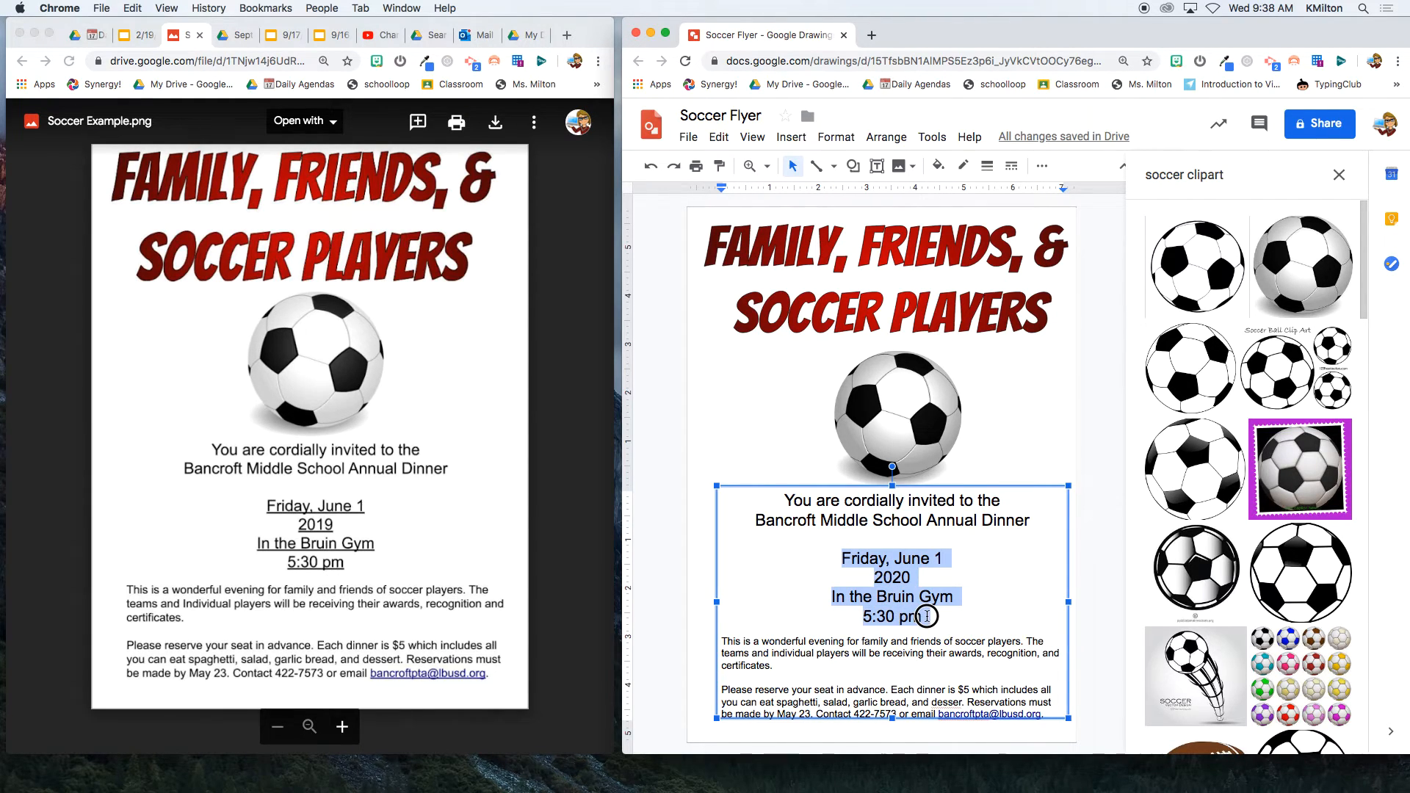
{"action": "left_click", "coordinate": [1042, 166]}
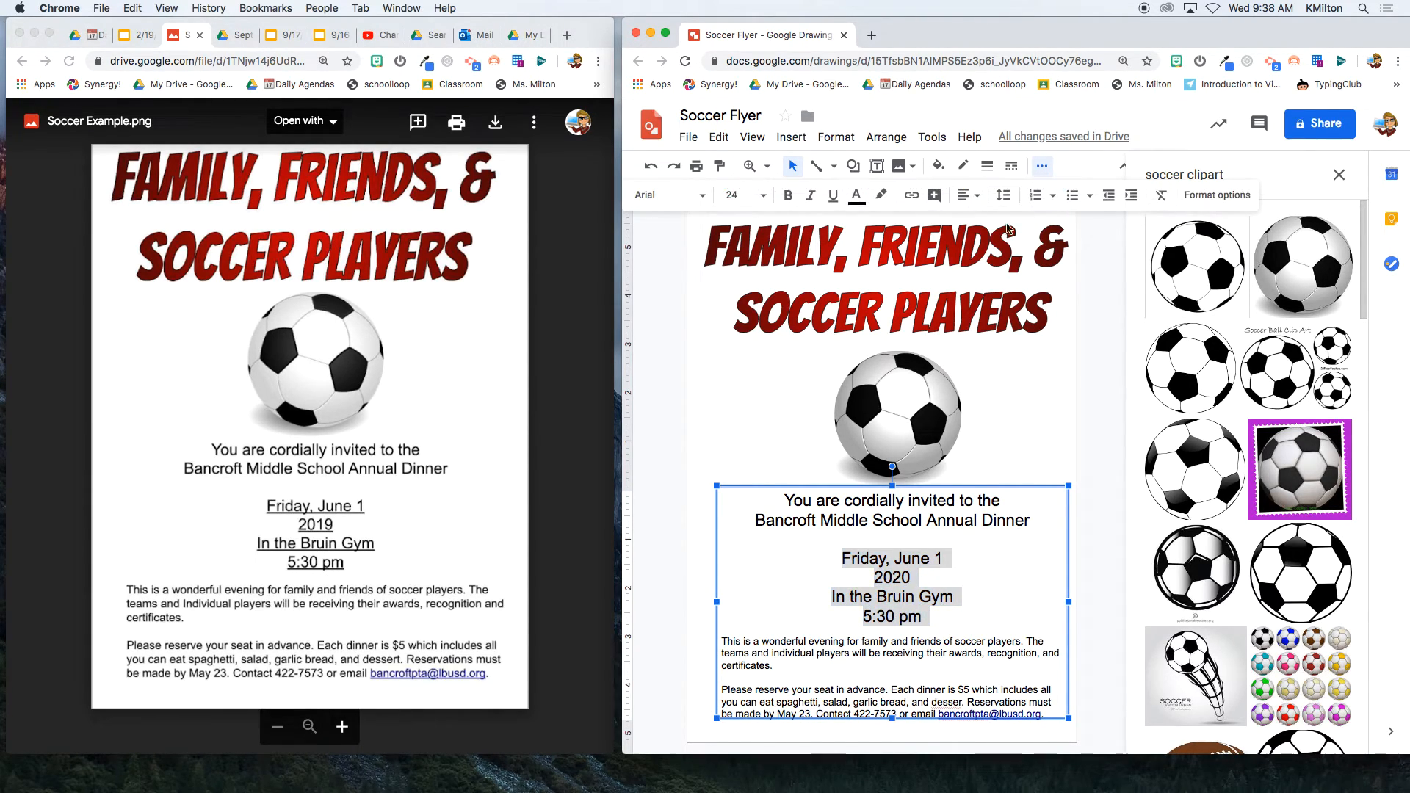
{"action": "left_click", "coordinate": [833, 195]}
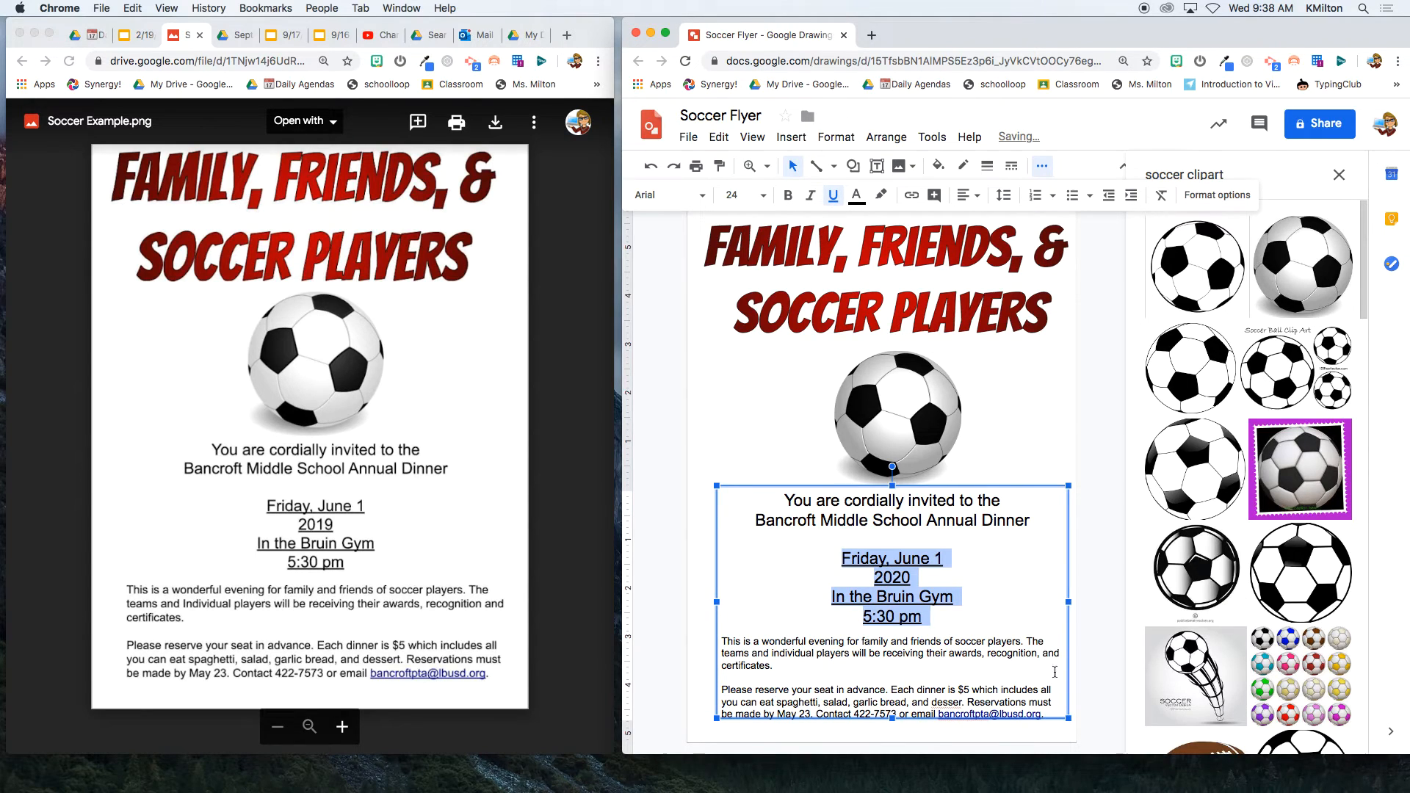
{"action": "left_click", "coordinate": [1081, 567]}
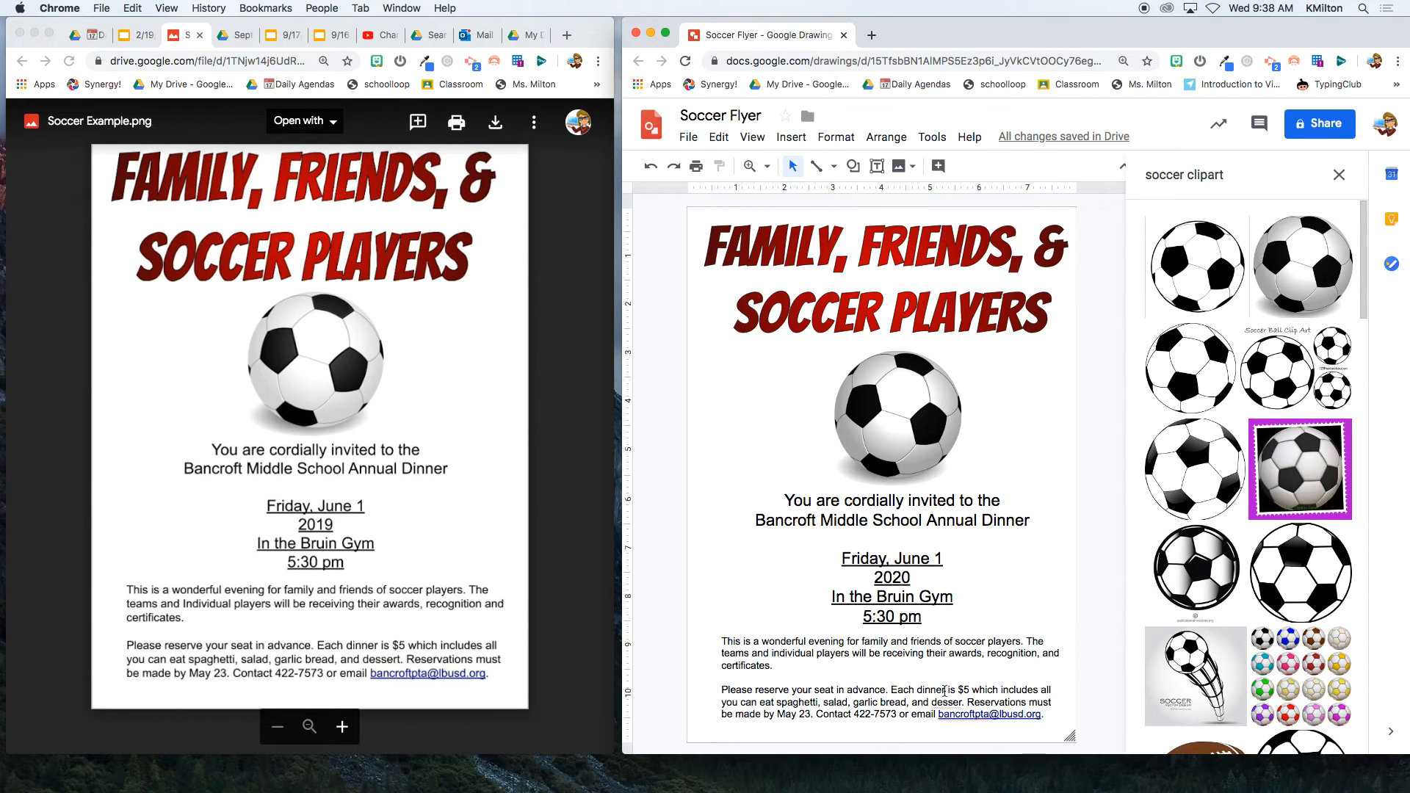
- Correct "desser" to "dessert" in the reservation paragraph
{"action": "left_click", "coordinate": [965, 703]}
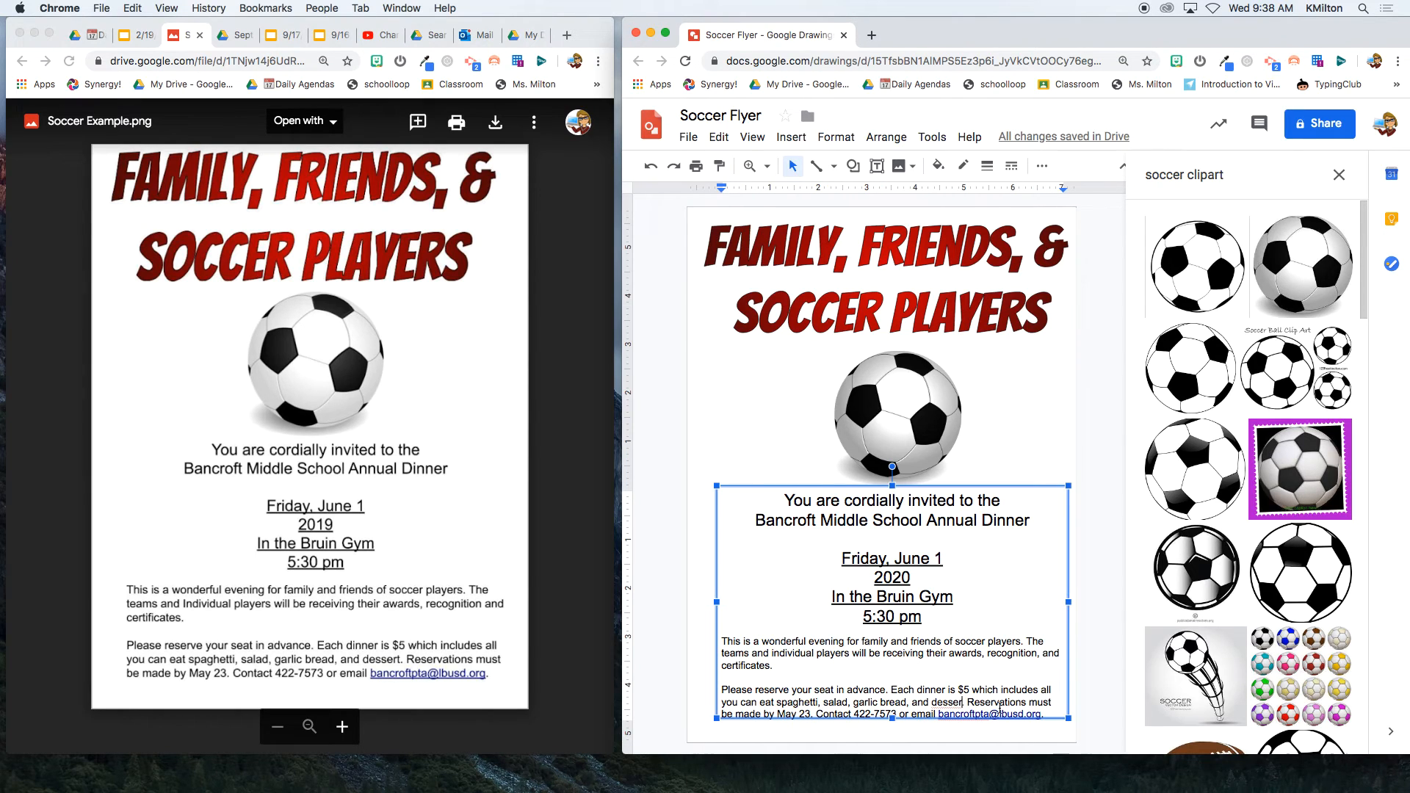
{"action": "type", "text": "t"}
{"action": "left_click", "coordinate": [1082, 670]}
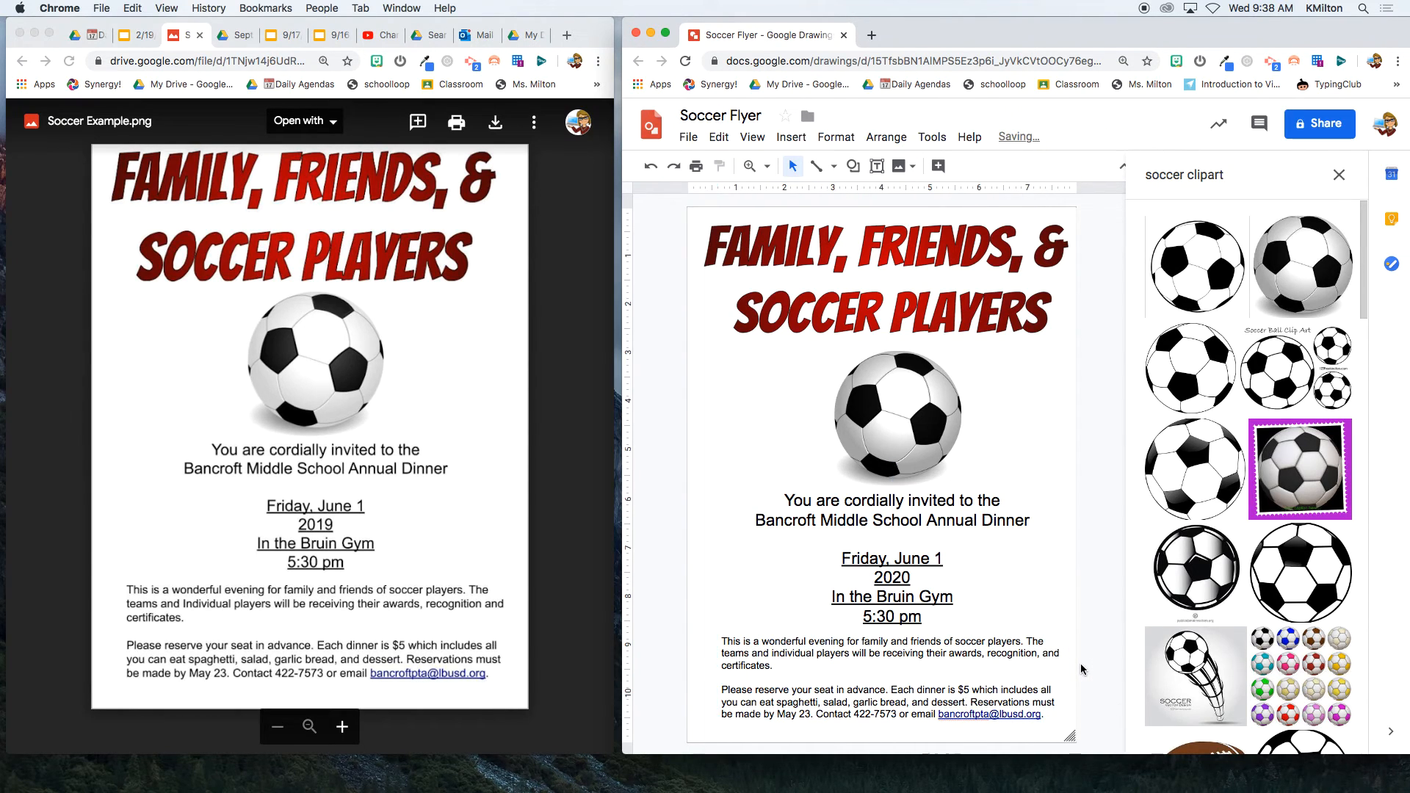